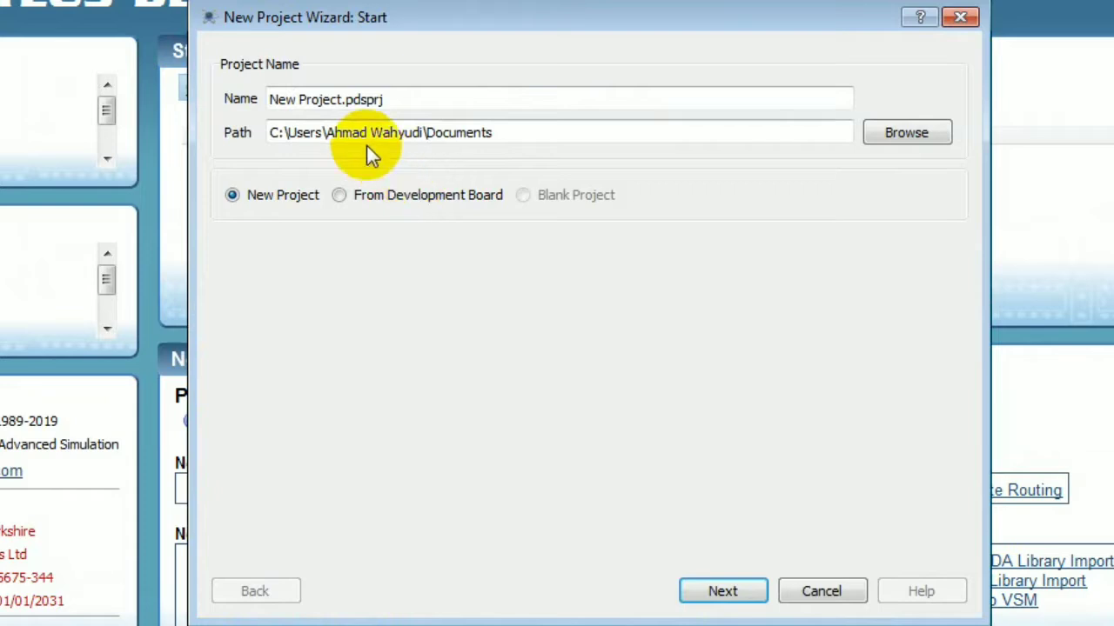
Name the new project ldr.pdsprj, keeping the proposed folder and the New Project type
left_click(344, 102)
left_click_drag(345, 102, 273, 104)
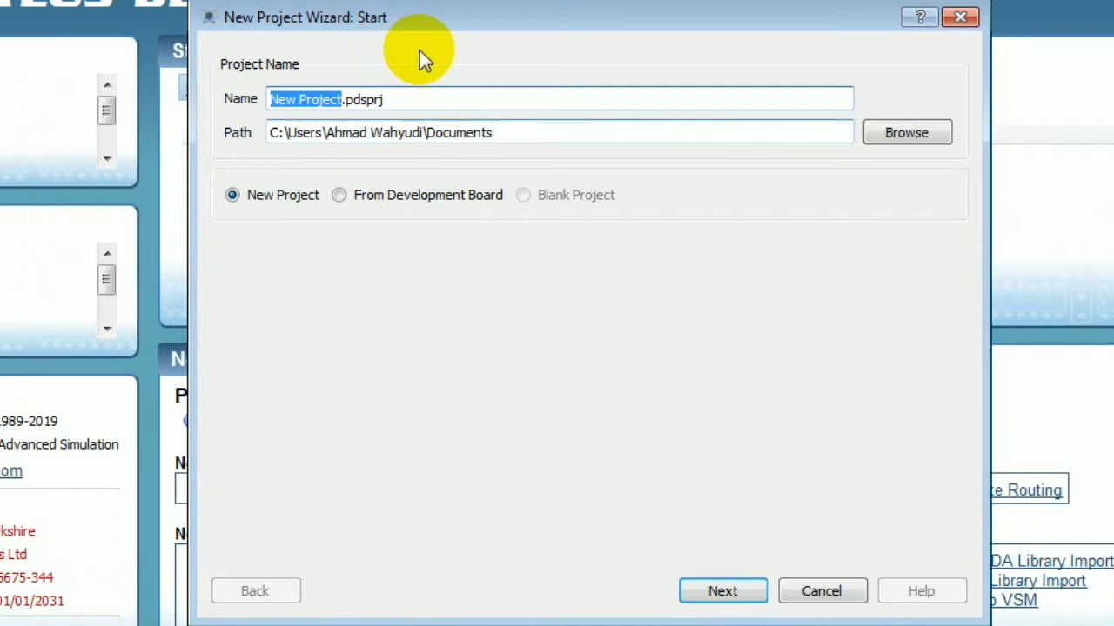
type("ldr")
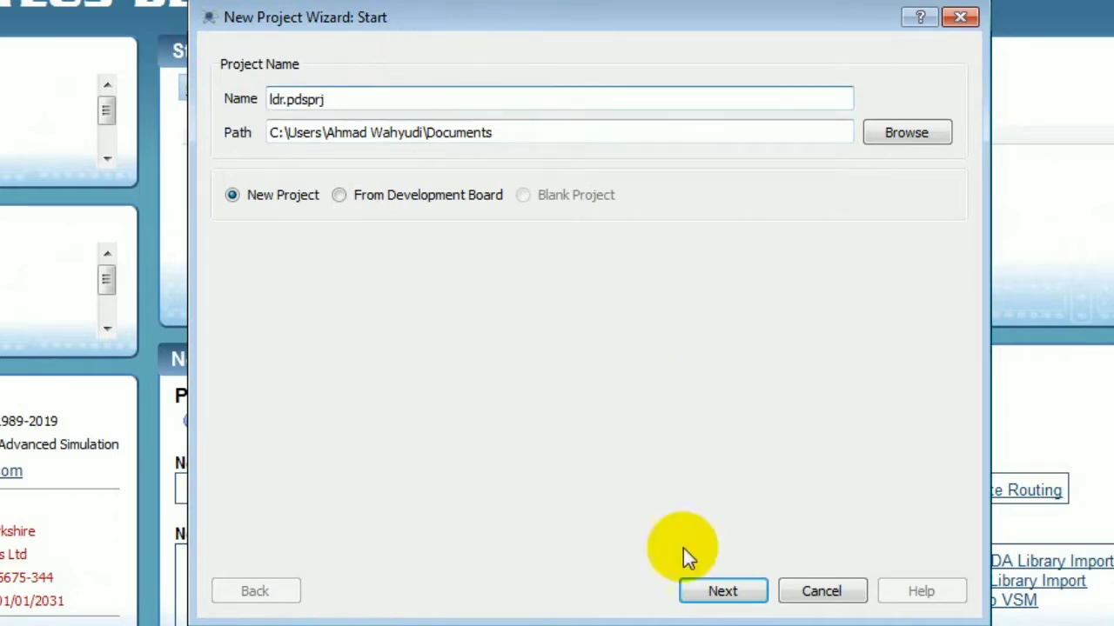
left_click(707, 592)
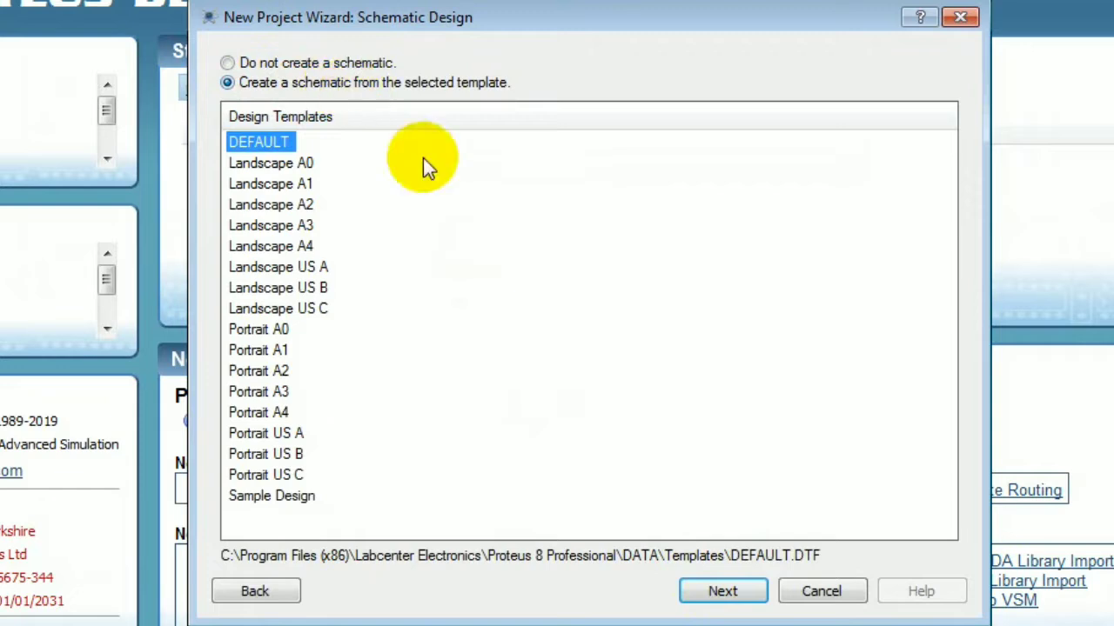
Create the project with a schematic from the DEFAULT template, no PCB layout and no firmware project
left_click(732, 601)
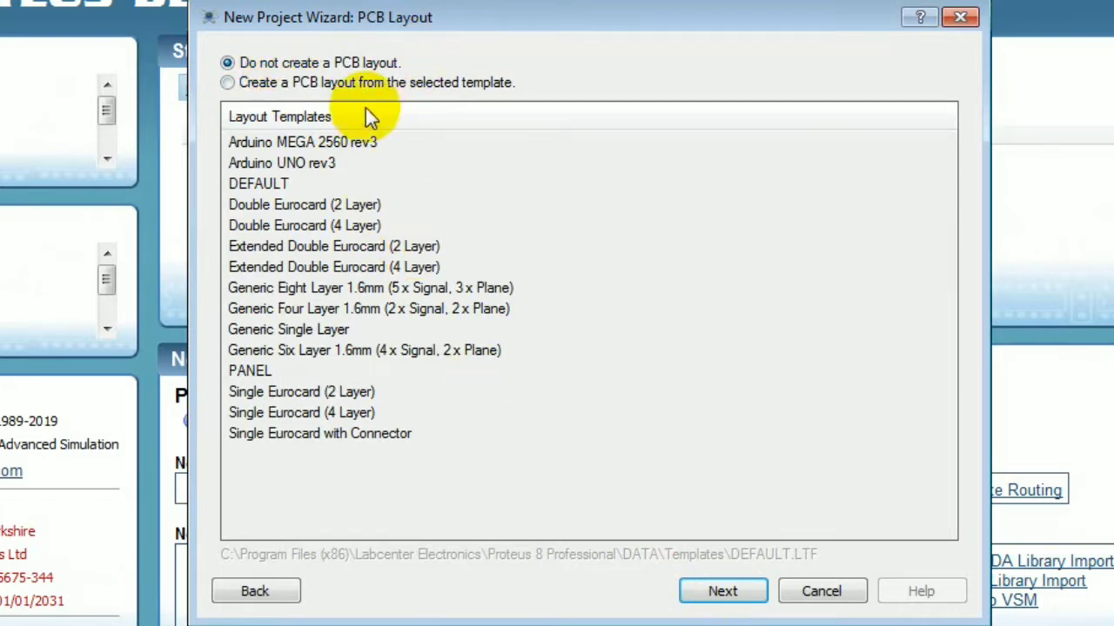
left_click(722, 592)
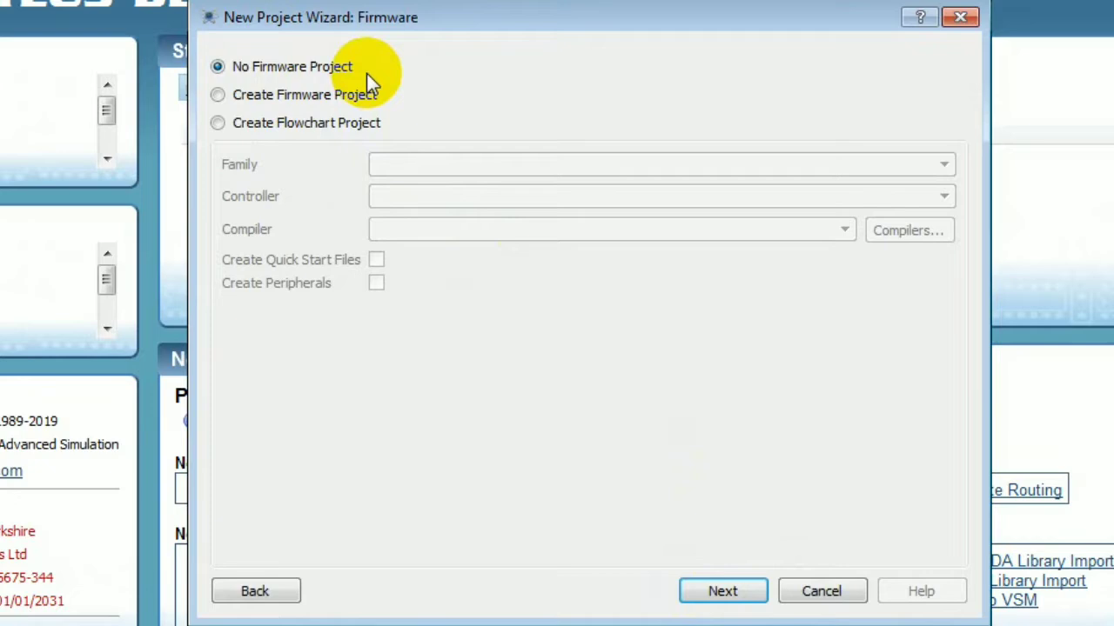
left_click(731, 595)
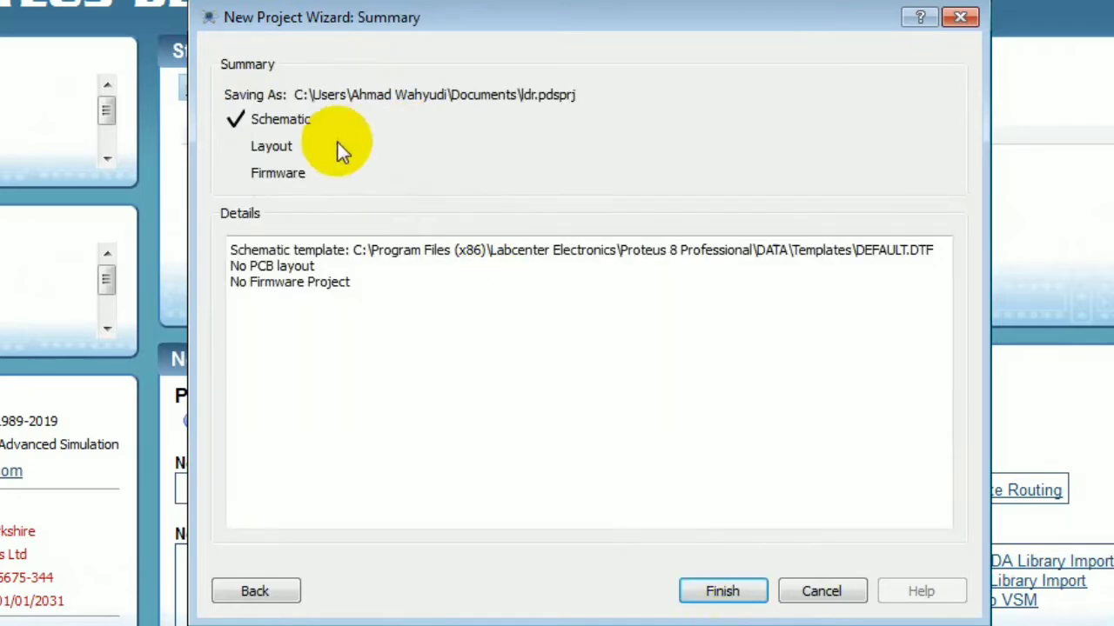
left_click(723, 593)
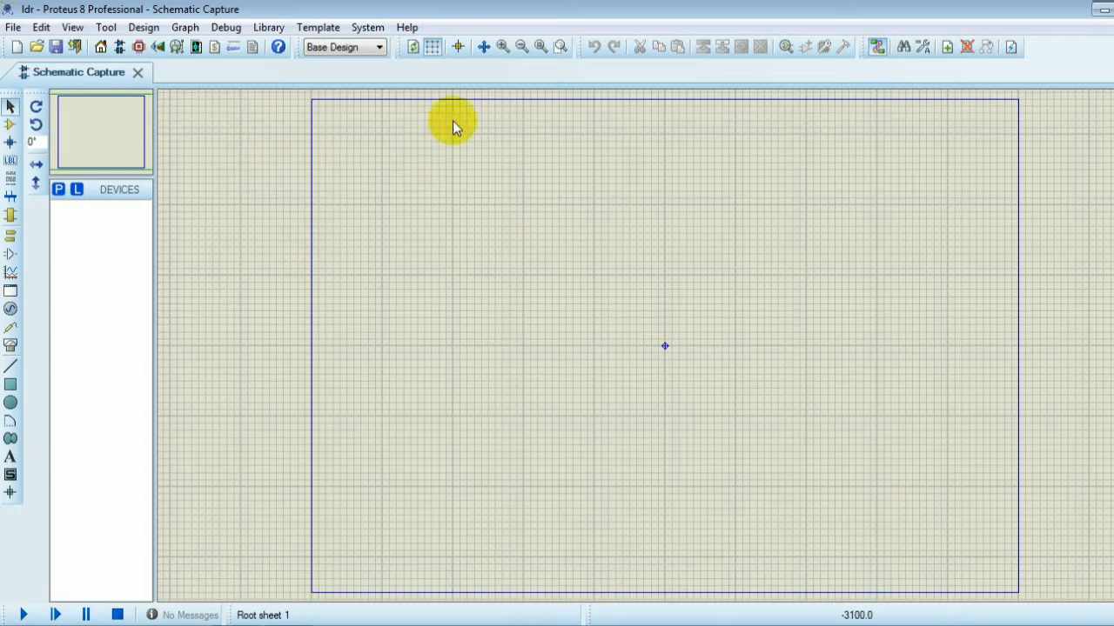
Search the component library for arduino, filter to the Arduino category and add ARDUINO UNO to the device list
left_click(502, 47)
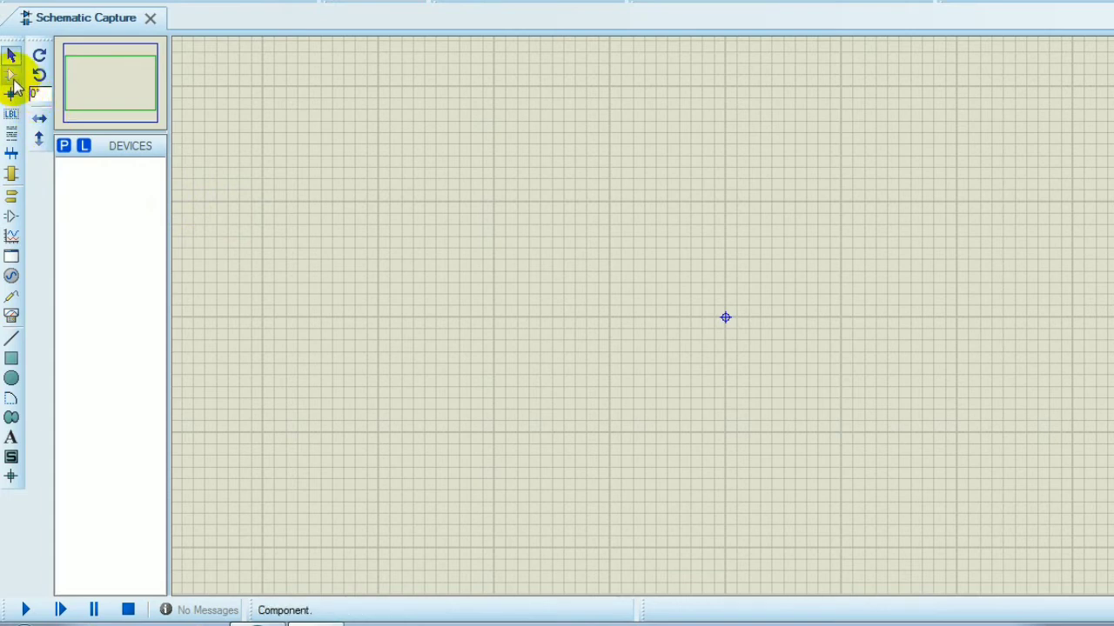
left_click(13, 76)
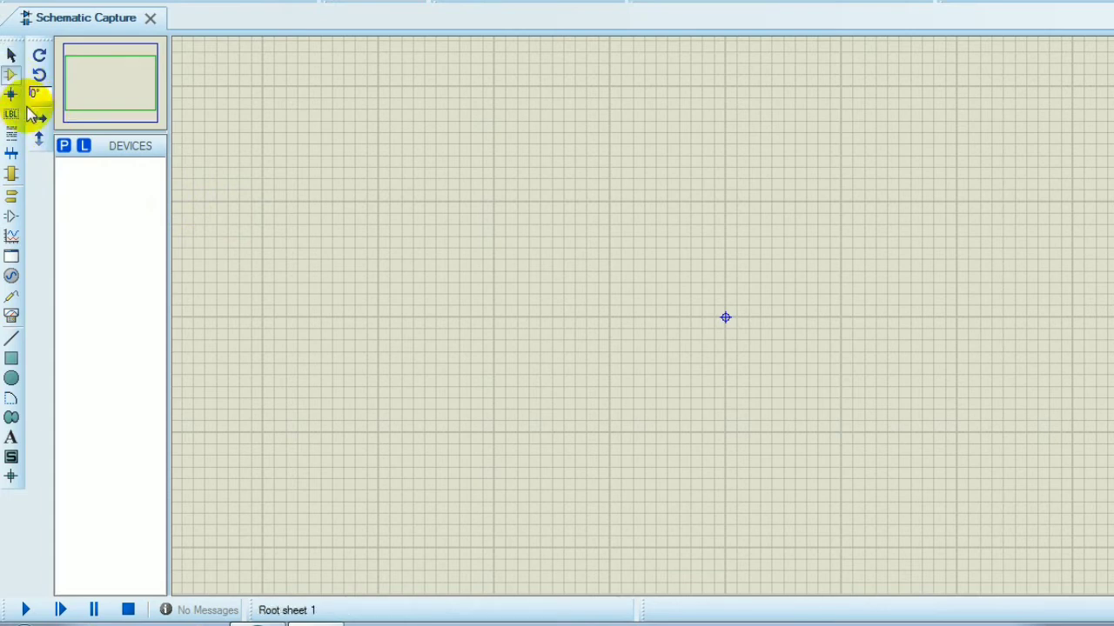
left_click(64, 146)
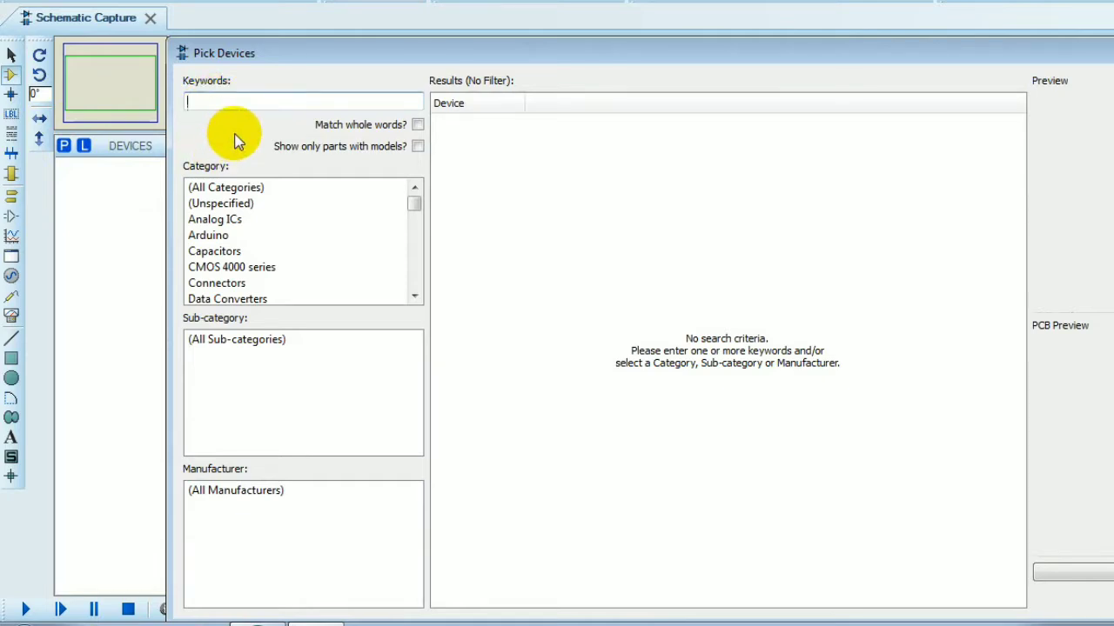
type("ard")
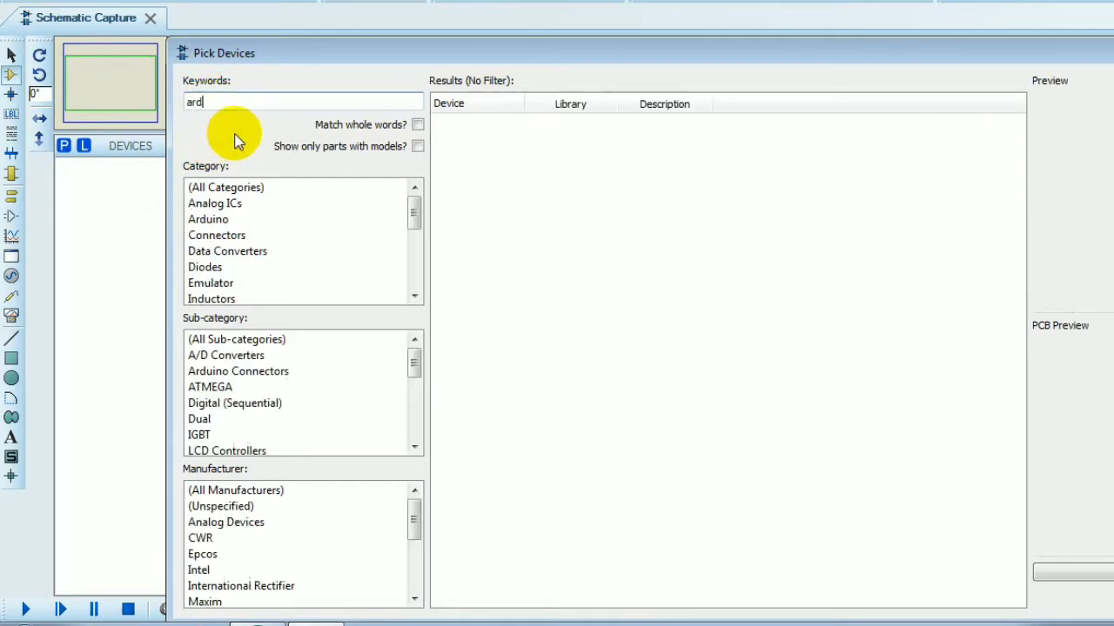
type("uino")
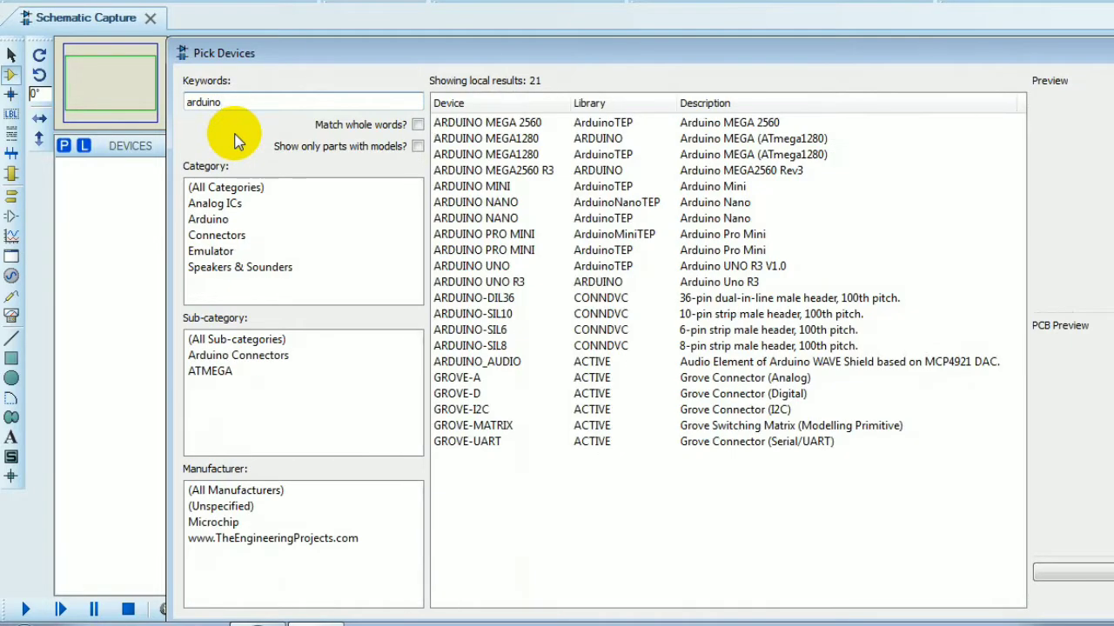
left_click(228, 221)
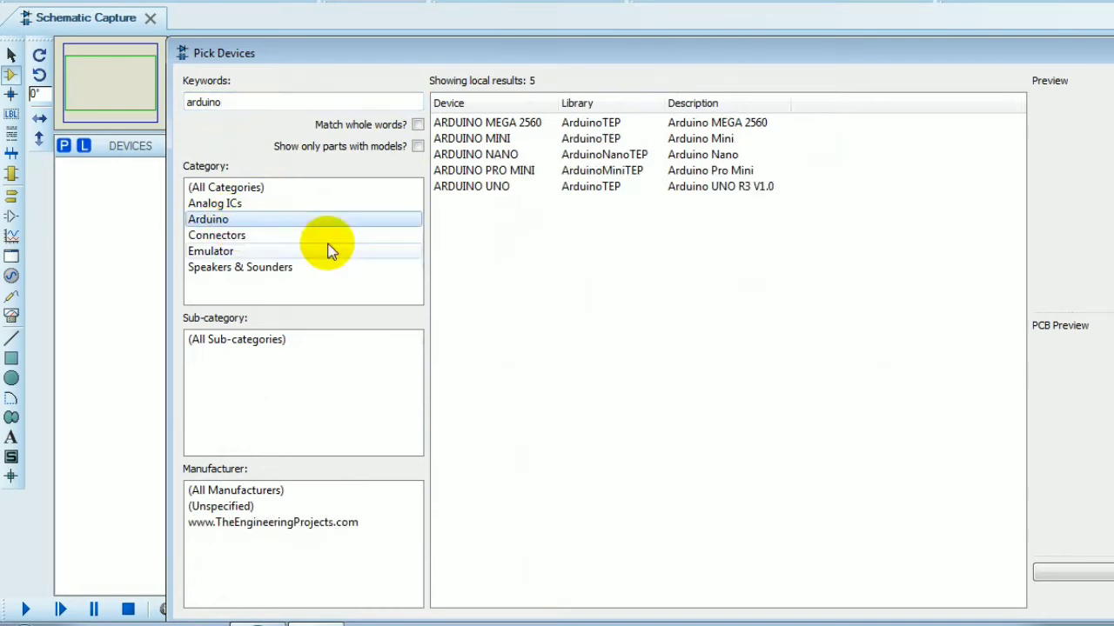
double_click(501, 188)
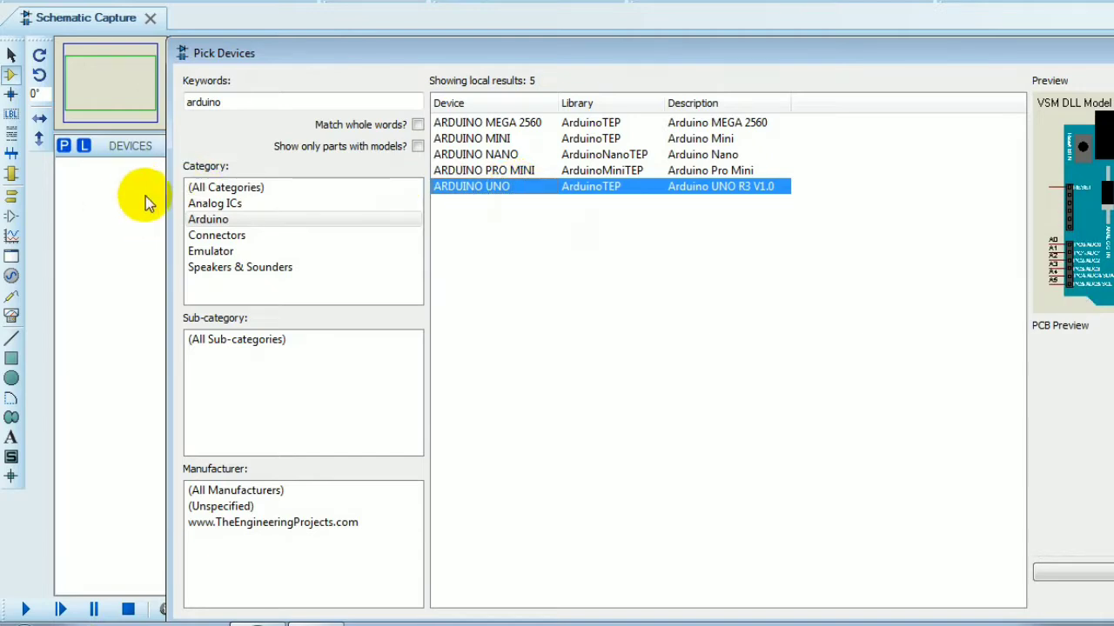
double_click(529, 188)
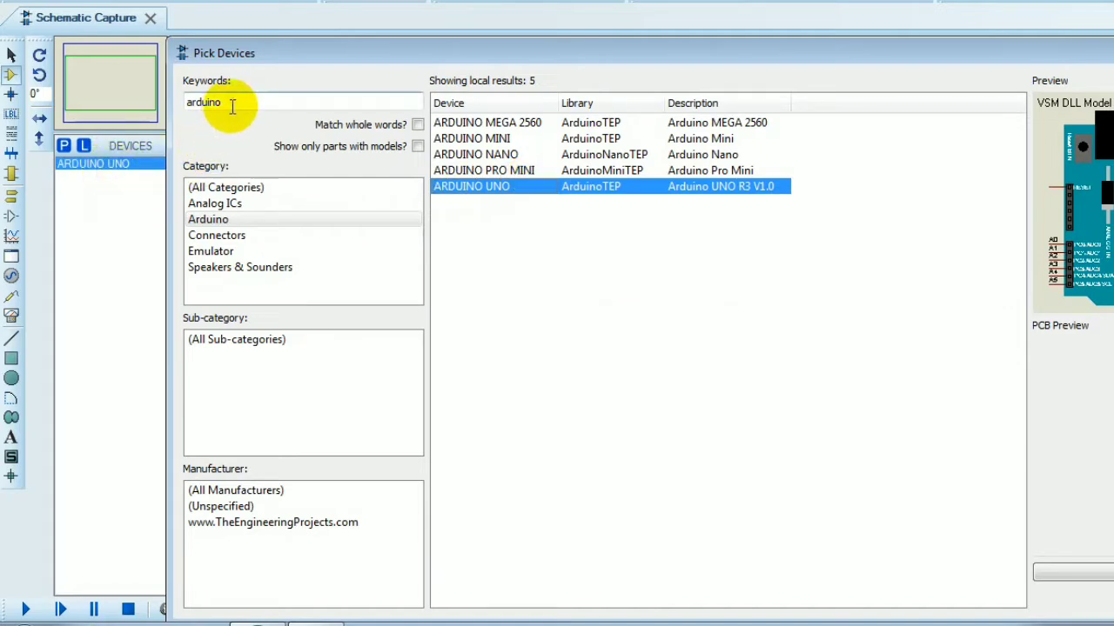
Search the component library for ldr and add TORCH_LDR to the device list
left_click_drag(219, 102, 188, 105)
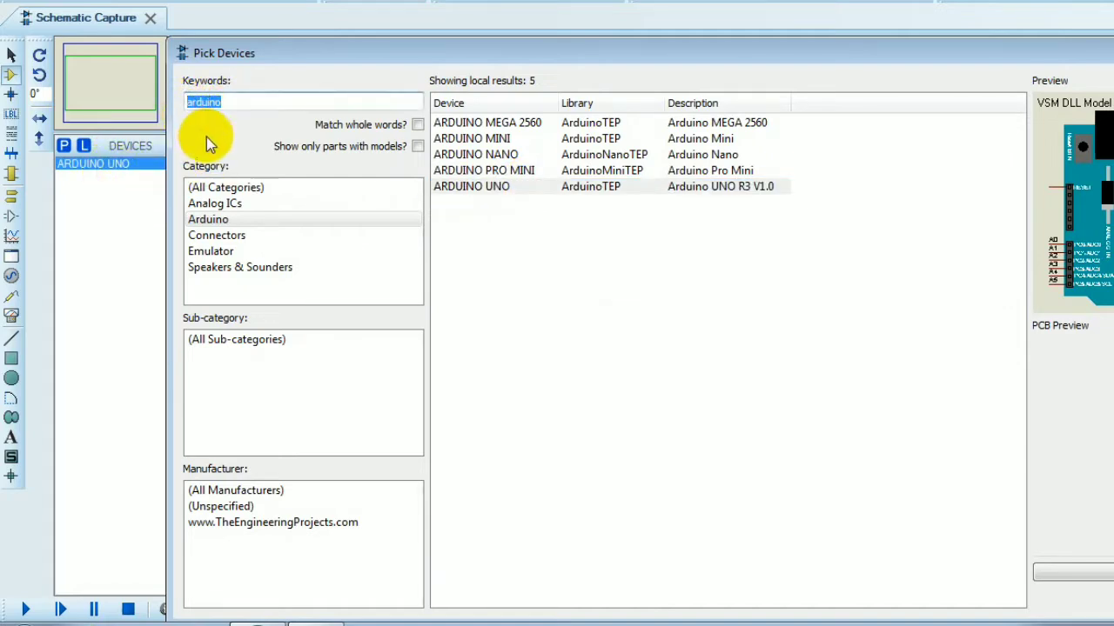
type("ldr")
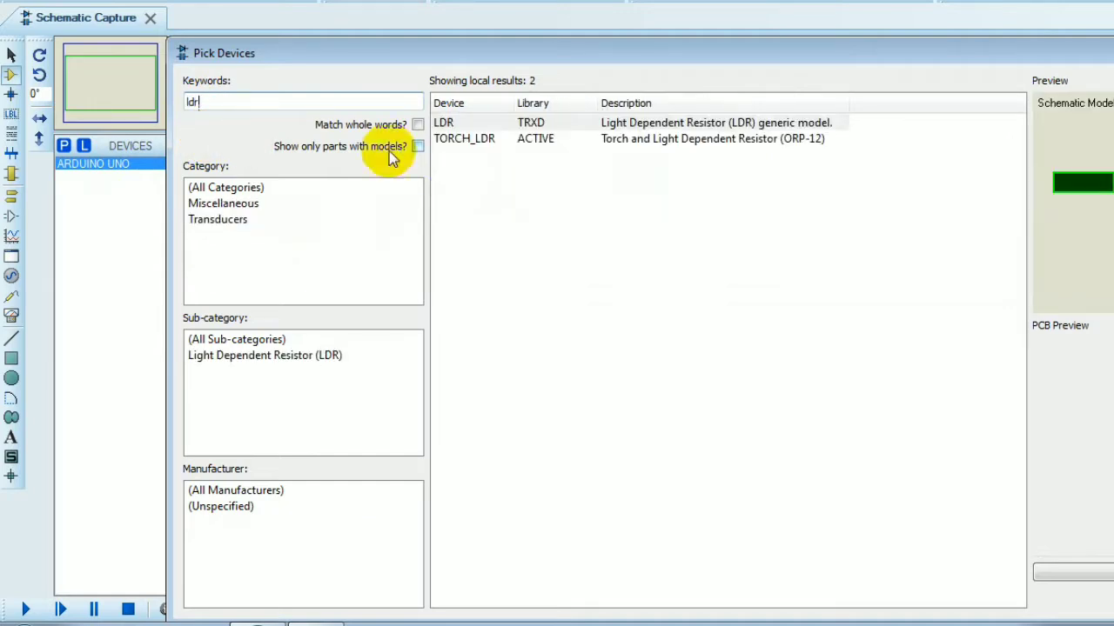
mouse_move(487, 141)
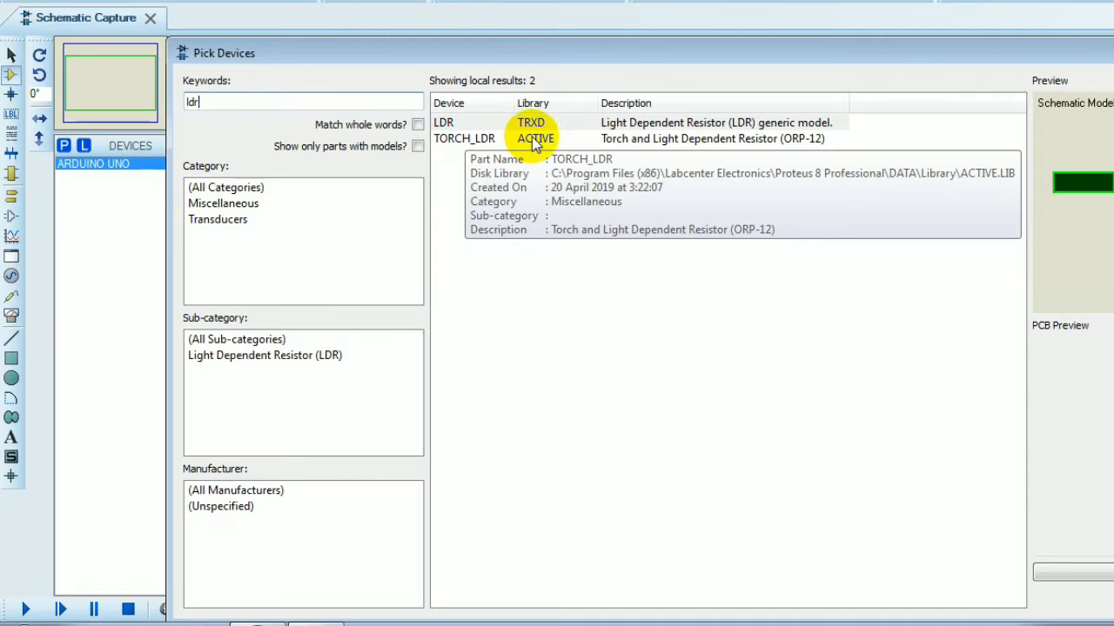
left_click(470, 143)
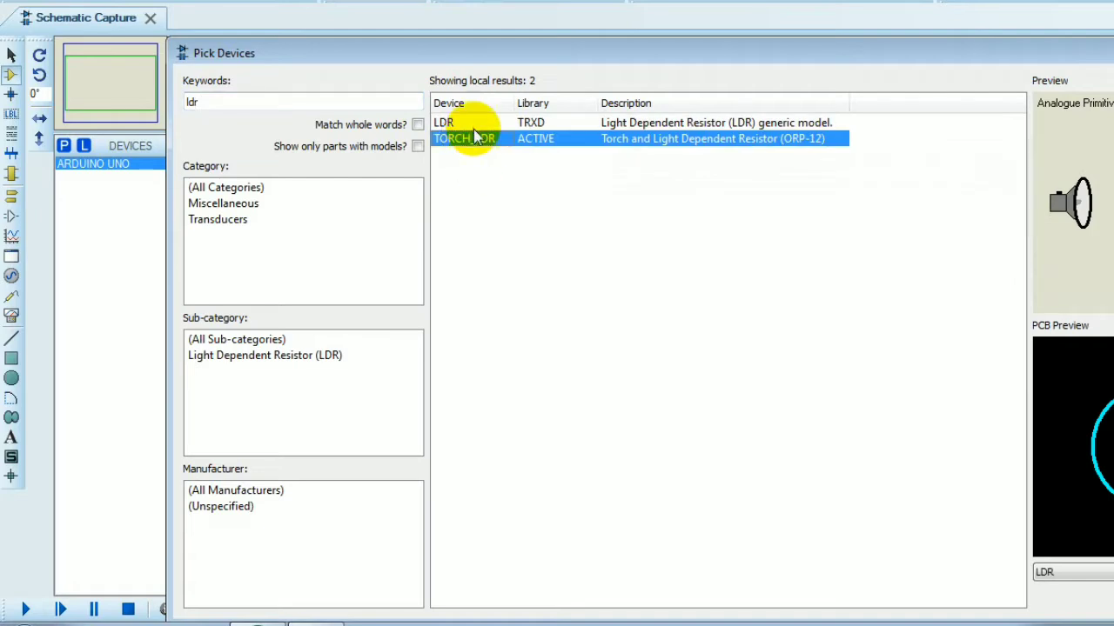
double_click(474, 142)
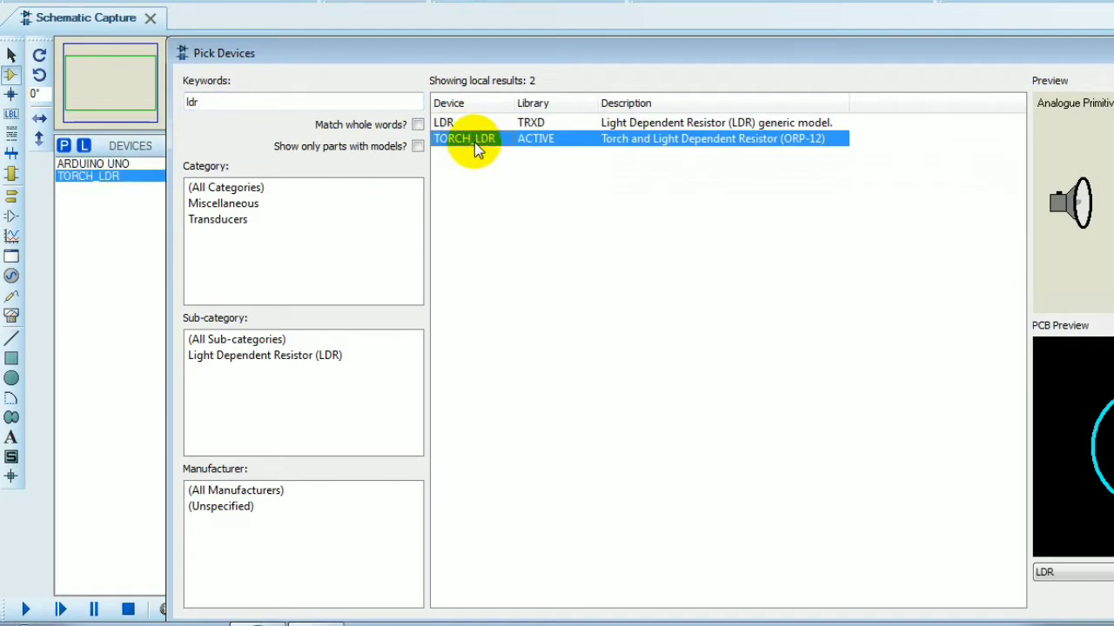
Search the component library for led and add the animated LED-BLUE model to the device list
double_click(202, 102)
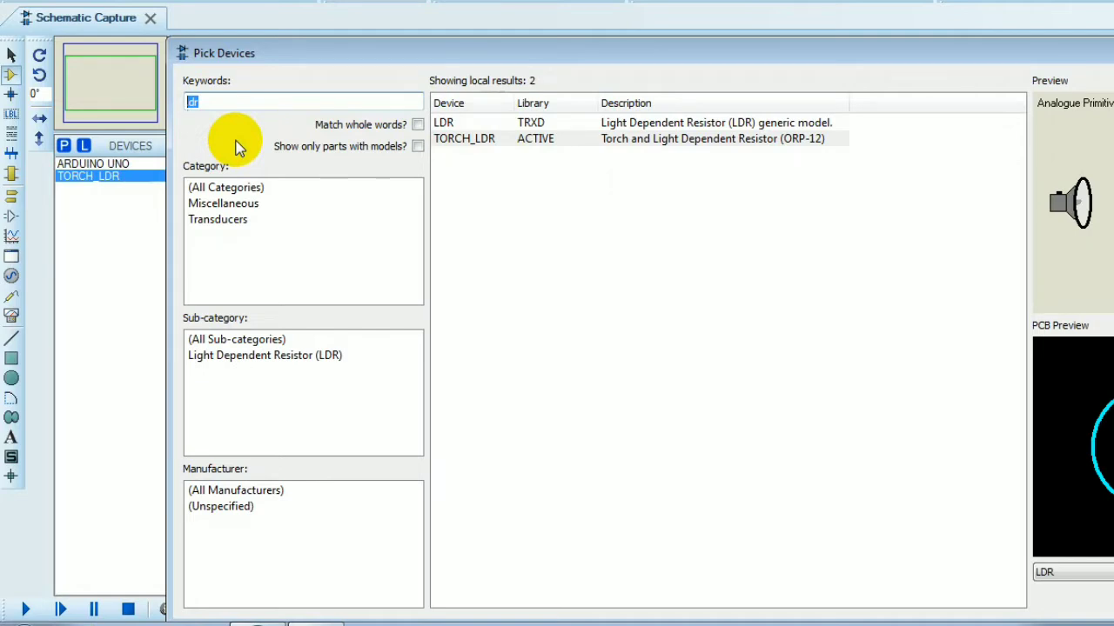
type("led")
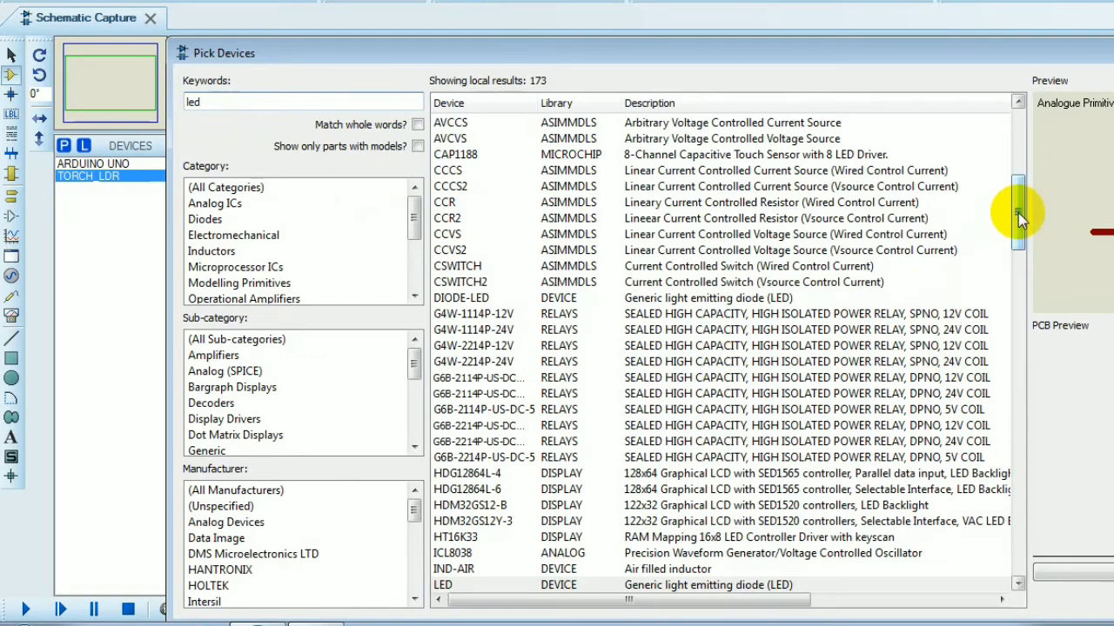
left_click_drag(1017, 212, 1019, 273)
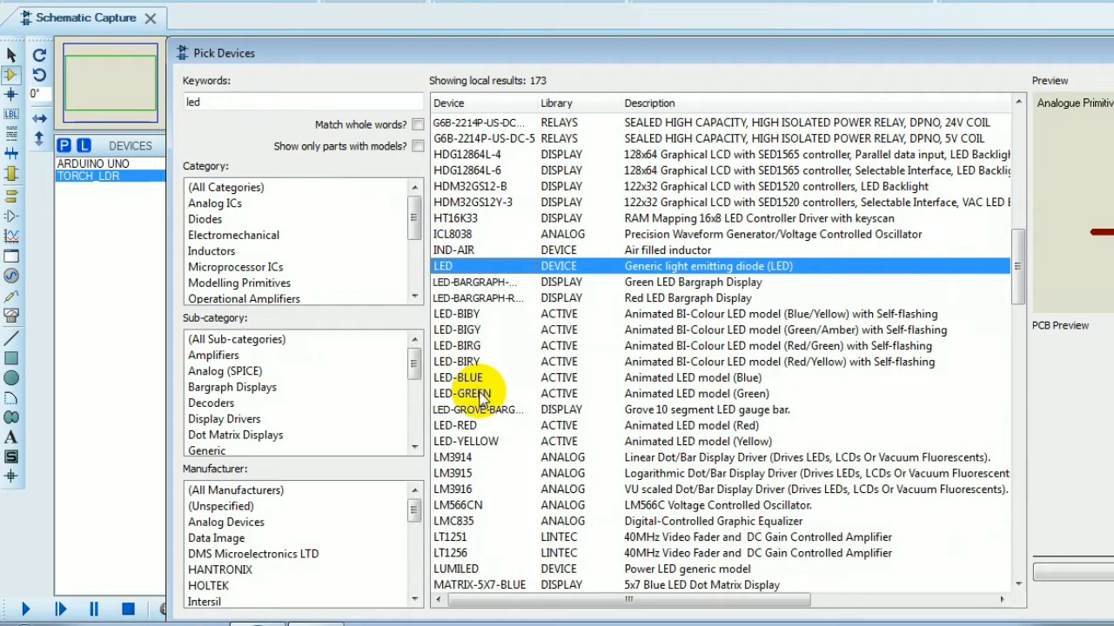
mouse_move(481, 401)
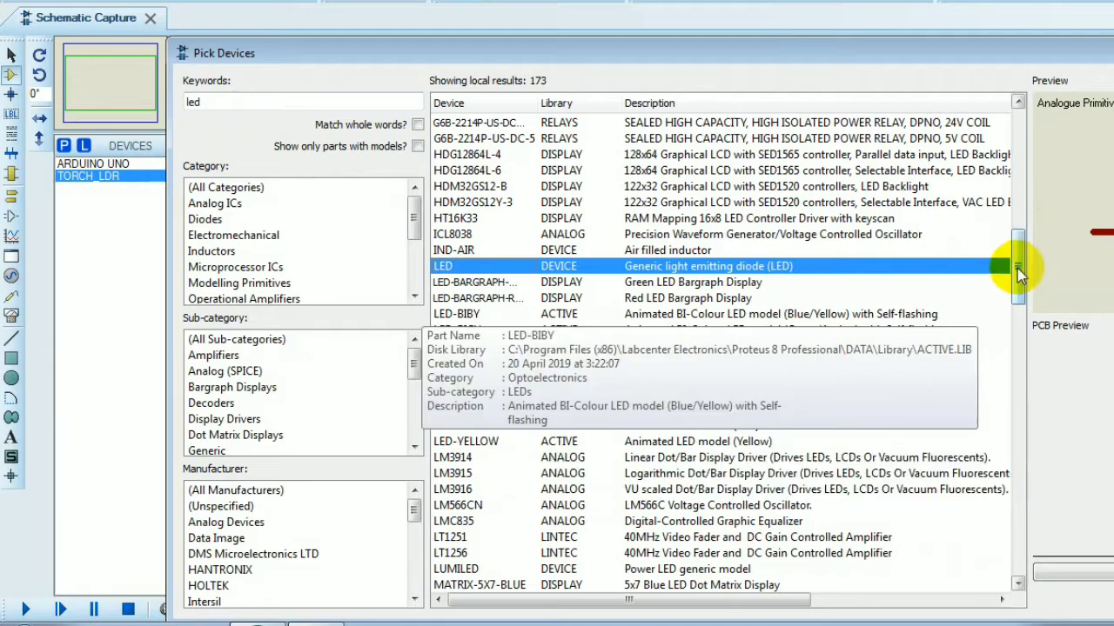
left_click_drag(1017, 268, 1018, 284)
left_click(478, 284)
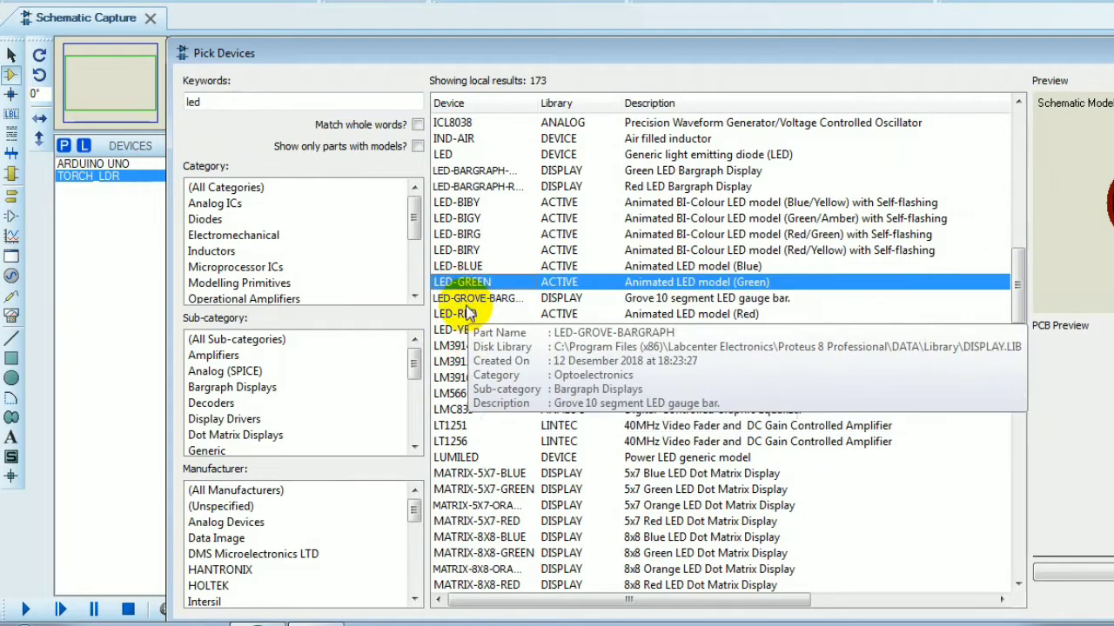
left_click(473, 268)
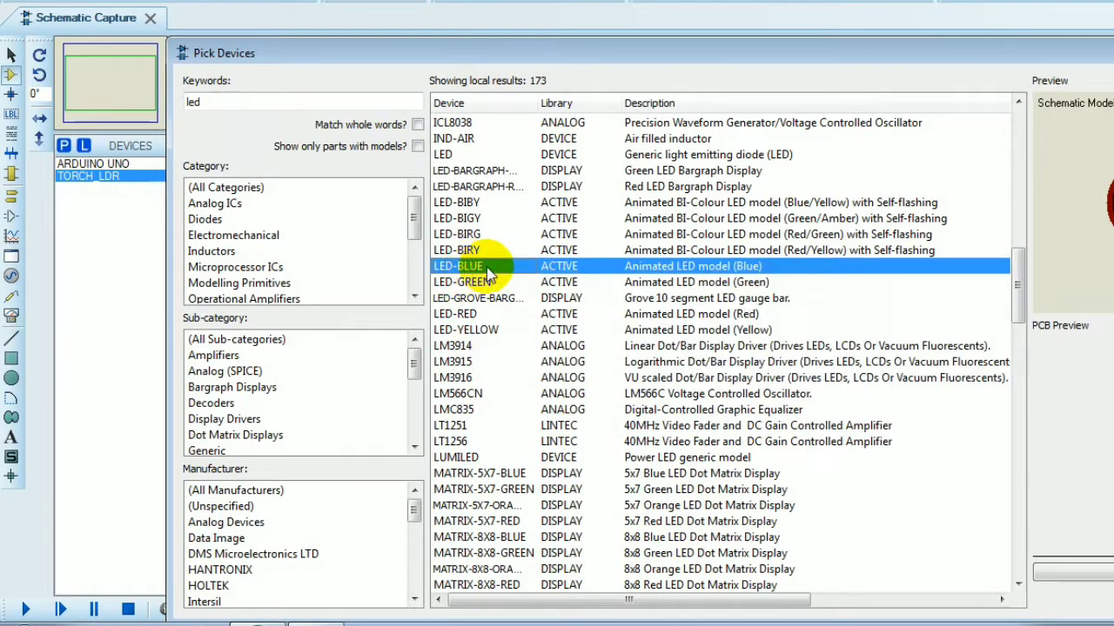
double_click(494, 268)
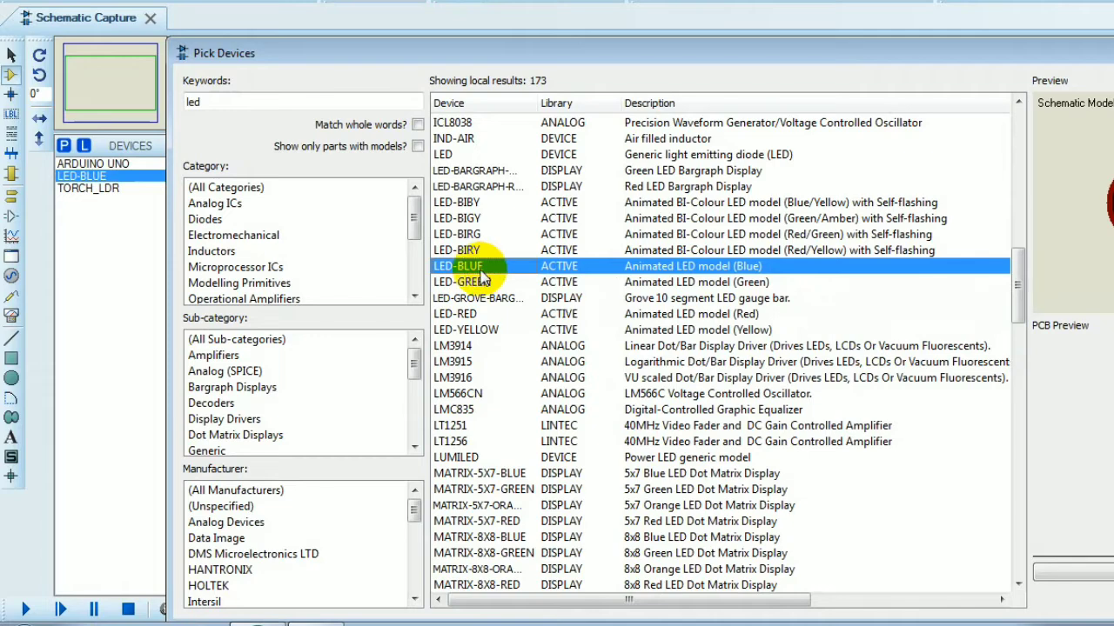
Search the component library for resistor, add the analog primitive RESISTOR from ASIMMDLS to the device list and finish picking devices
left_click_drag(216, 104, 186, 103)
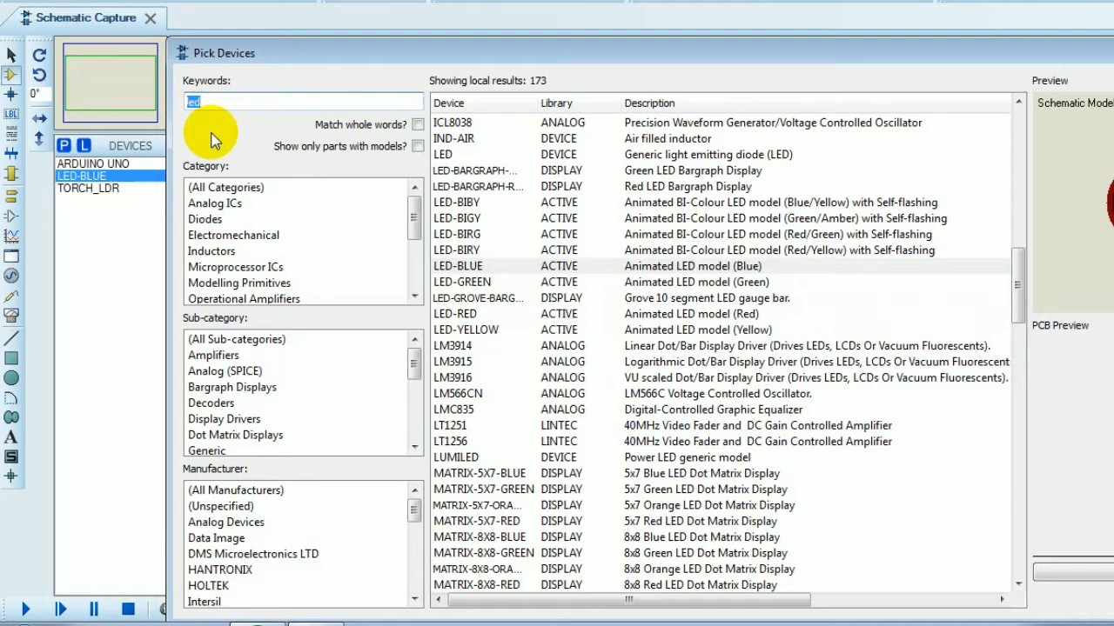
type("res")
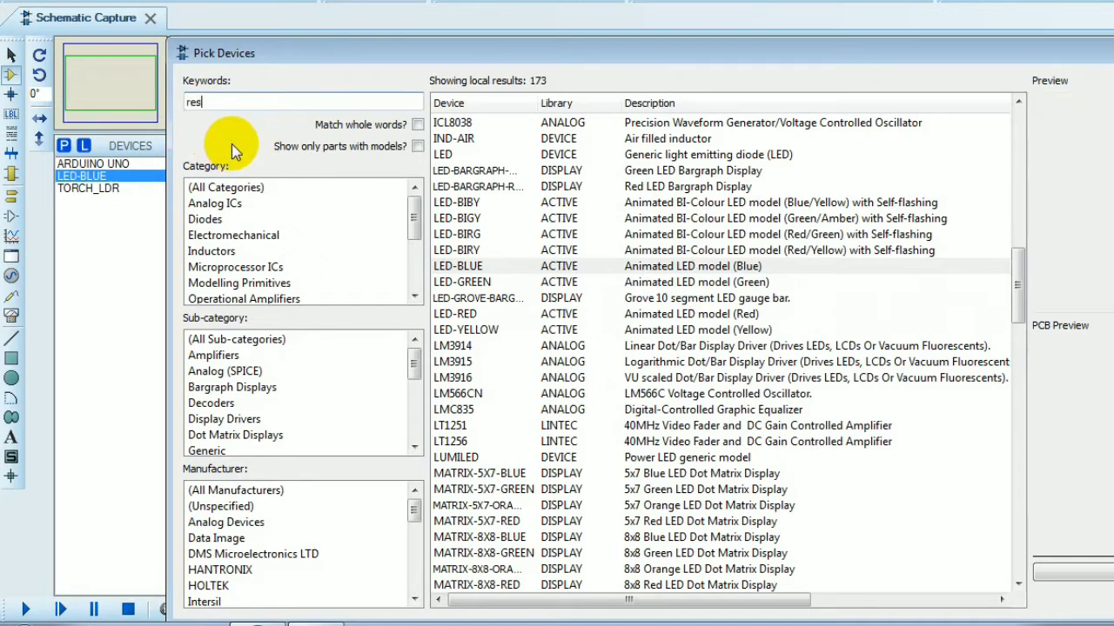
type("istor")
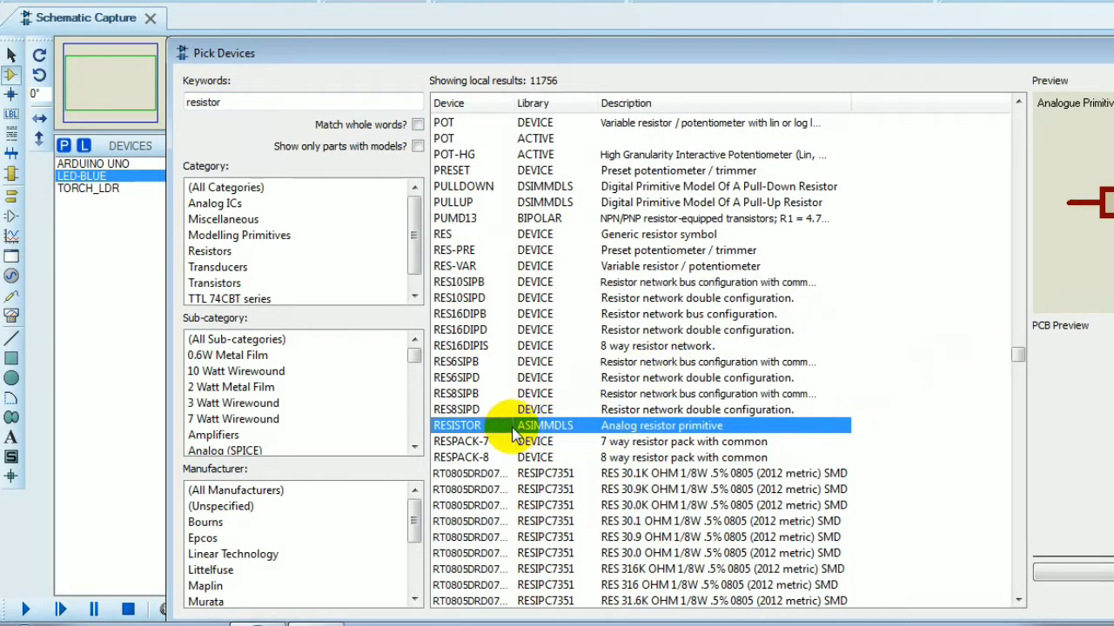
mouse_move(504, 435)
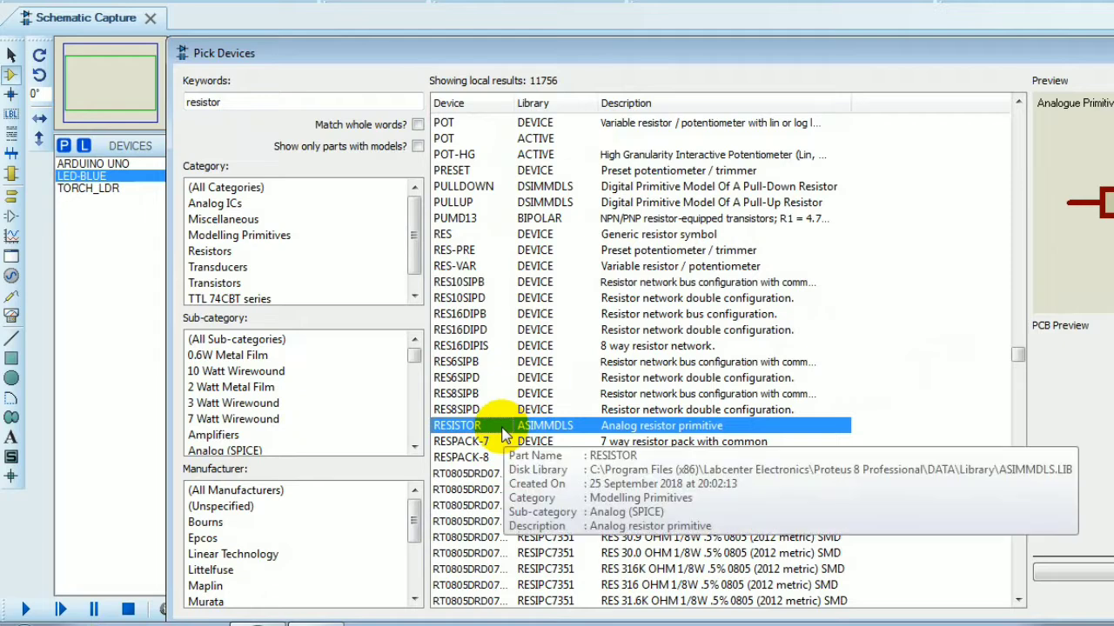
double_click(504, 435)
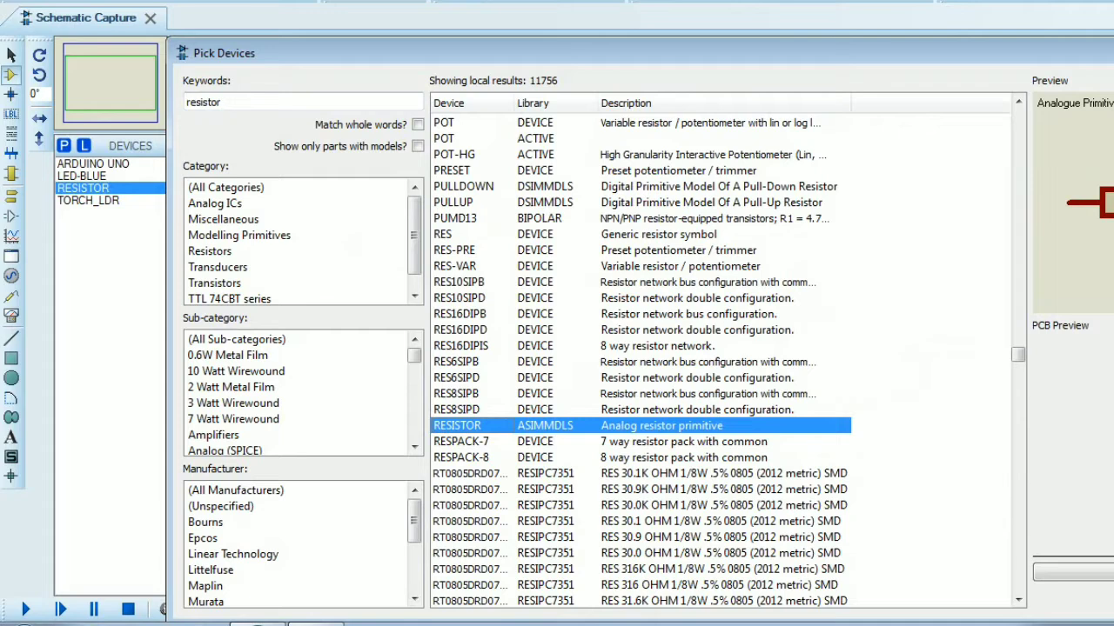
left_click(1113, 600)
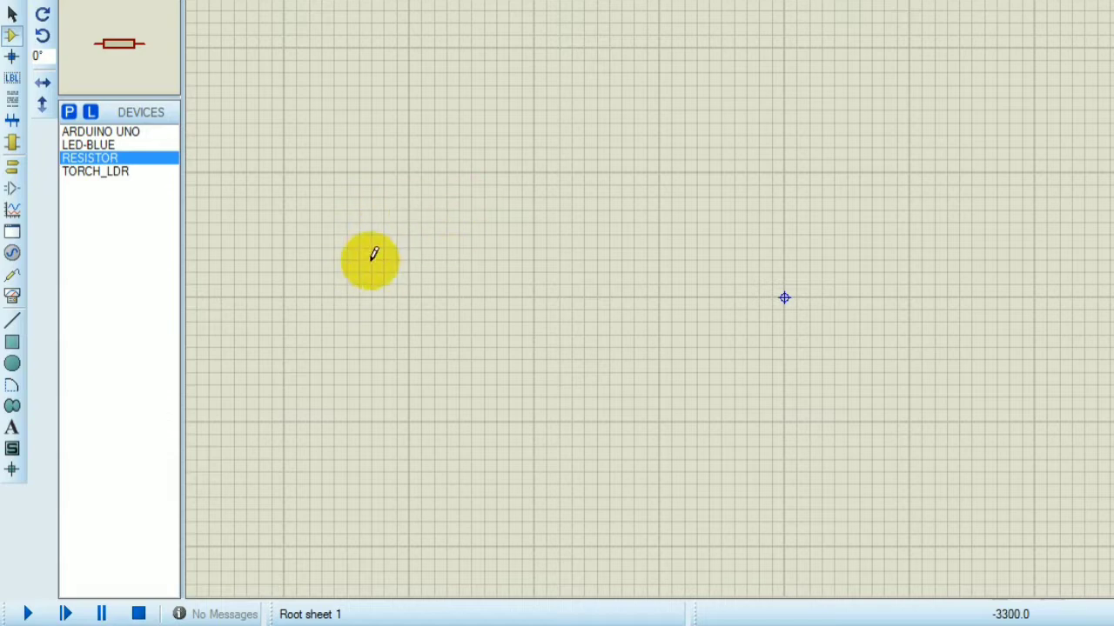
Place the ARDUINO UNO board on the schematic sheet, left of the sheet origin
left_click(102, 132)
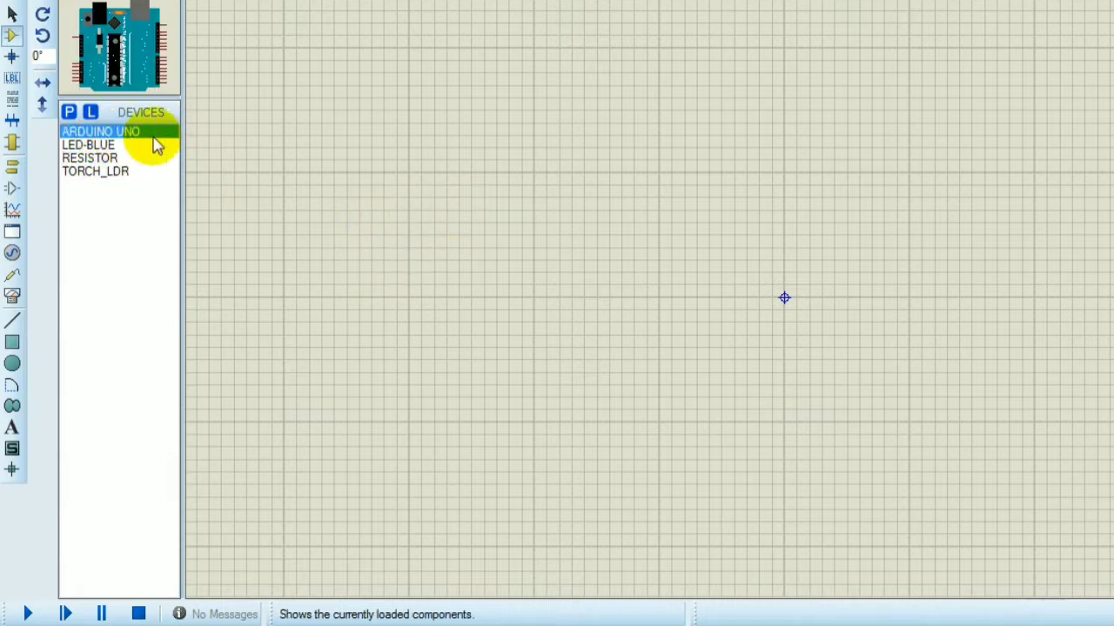
left_click(517, 296)
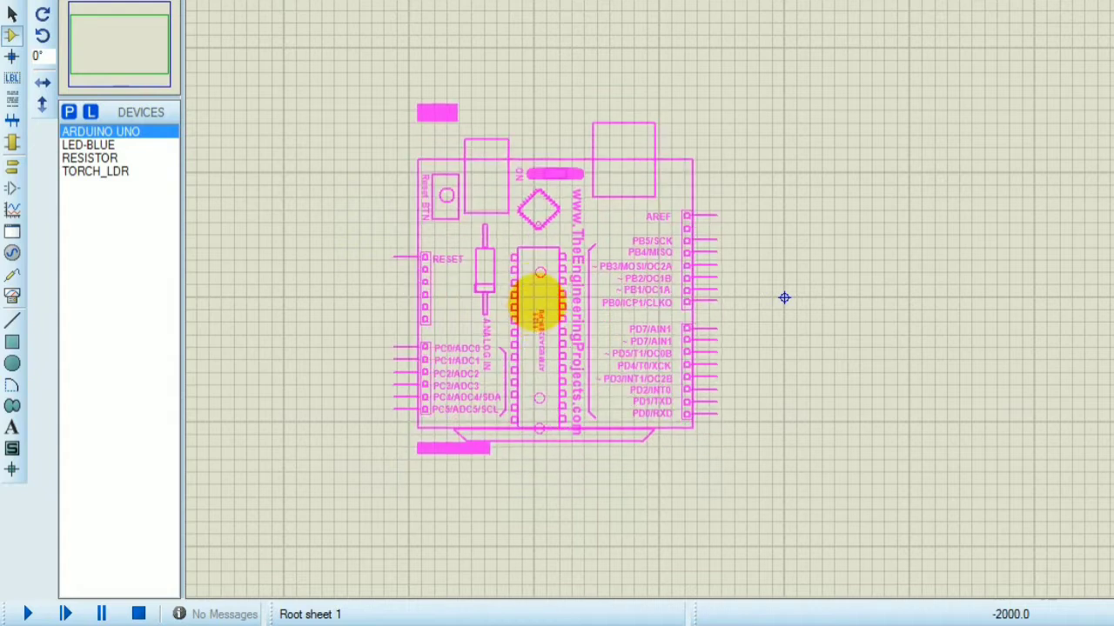
left_click(532, 330)
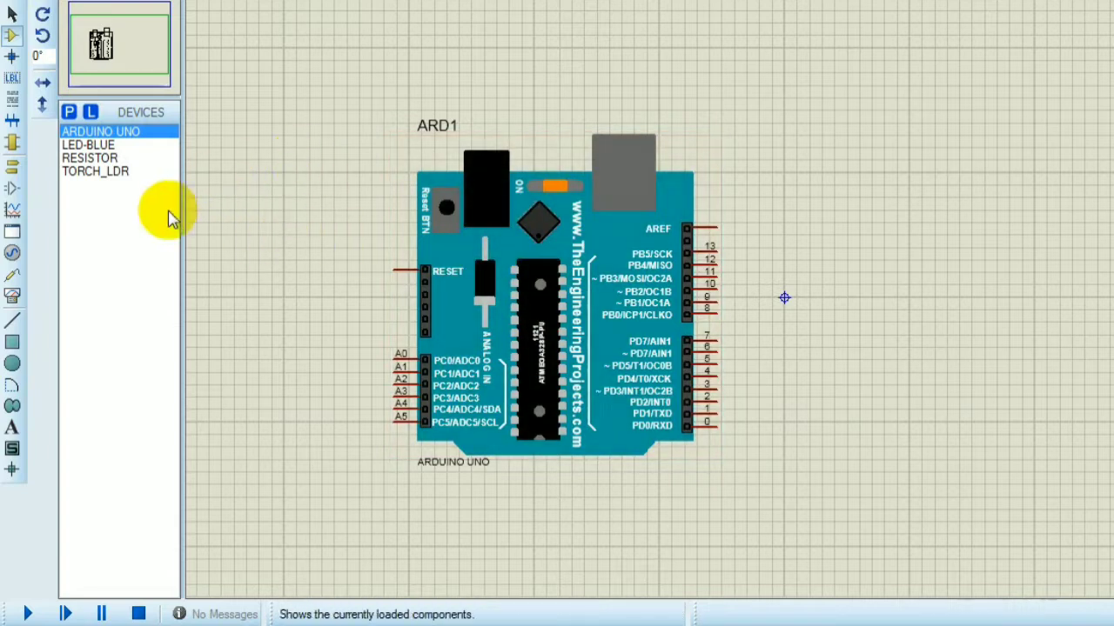
Place the TORCH_LDR to the right of the Arduino board, near its upper edge
left_click(103, 178)
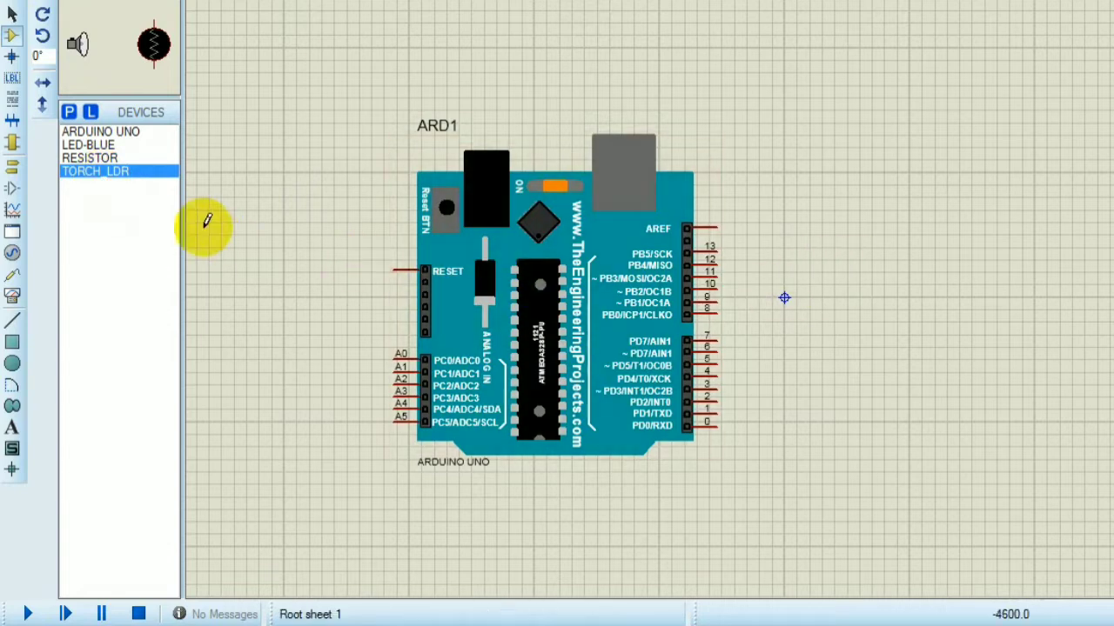
left_click(865, 264)
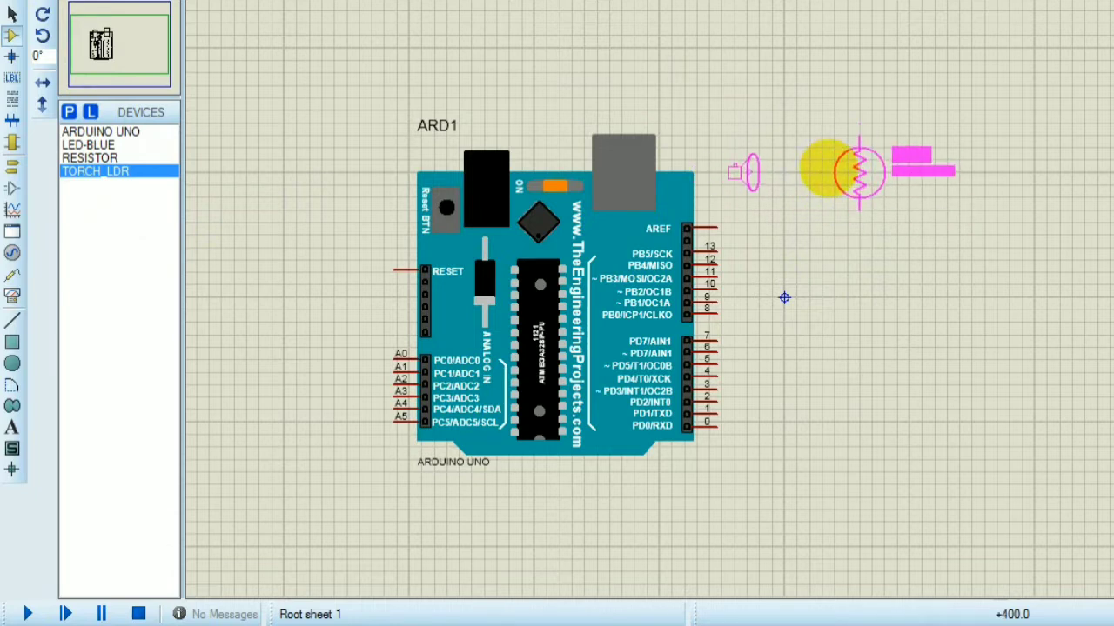
left_click(825, 168)
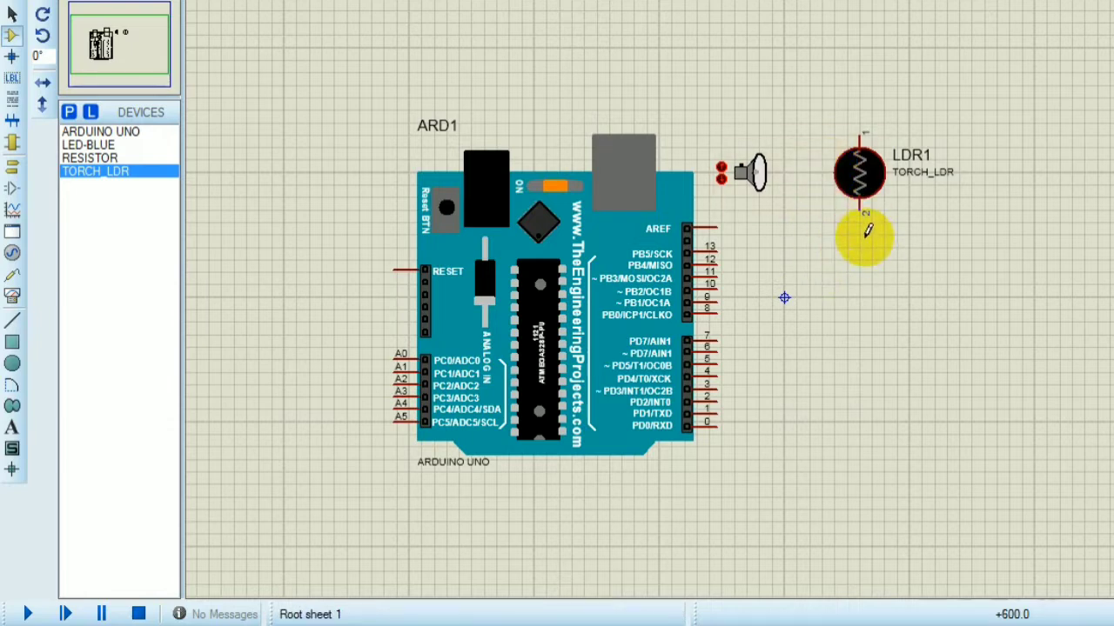
Place two resistors on the sheet, one below the LDR and the other farther right at about the same height
left_click(91, 158)
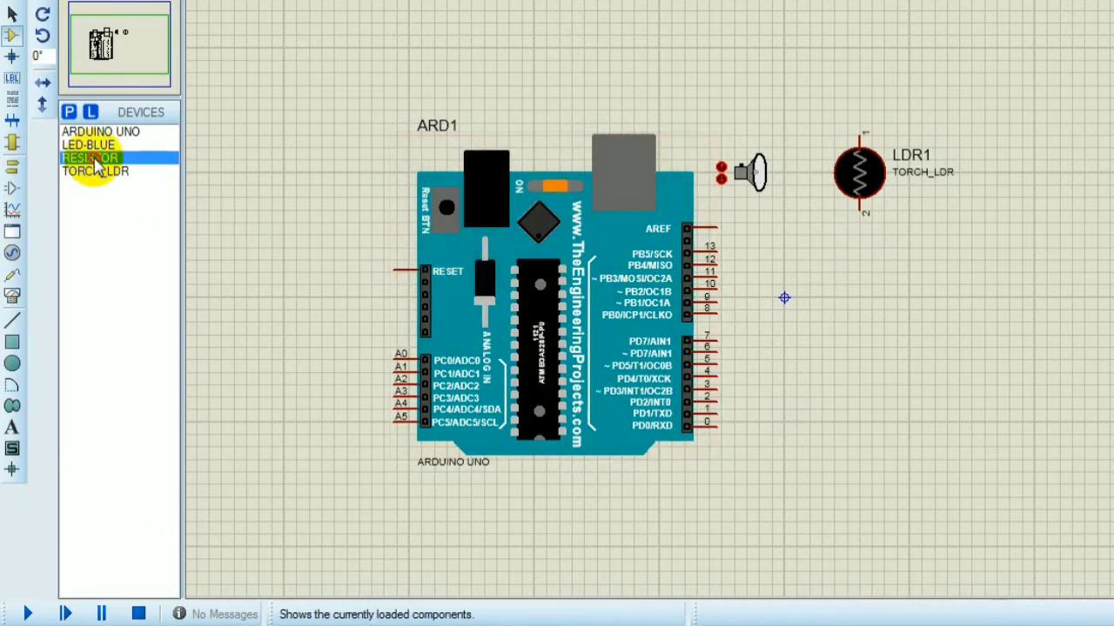
left_click(967, 246)
left_click(856, 315)
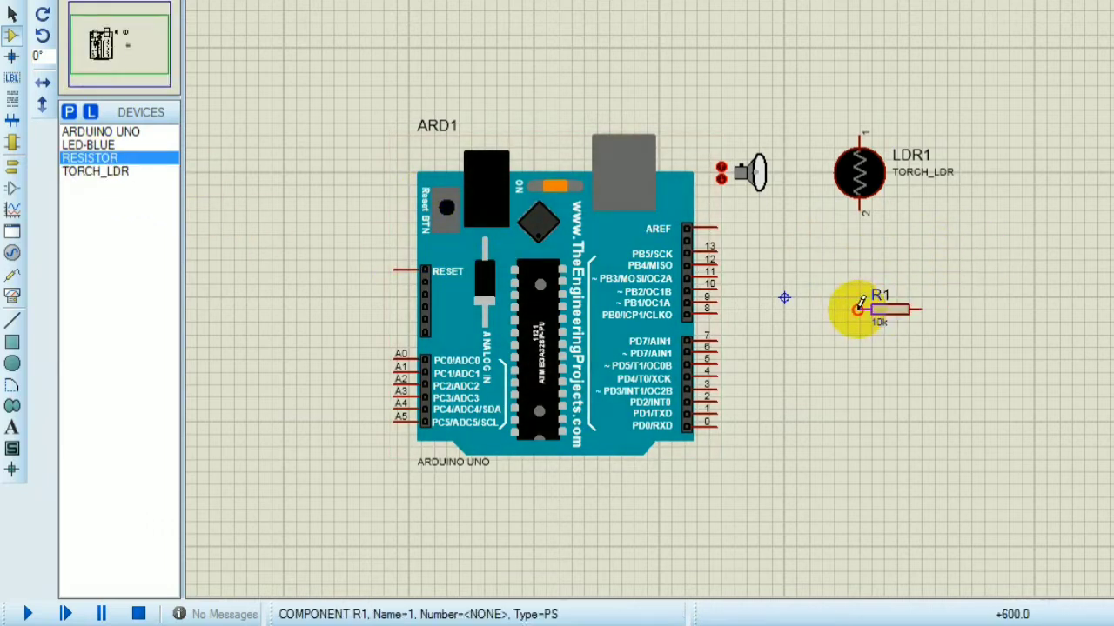
left_click(1009, 245)
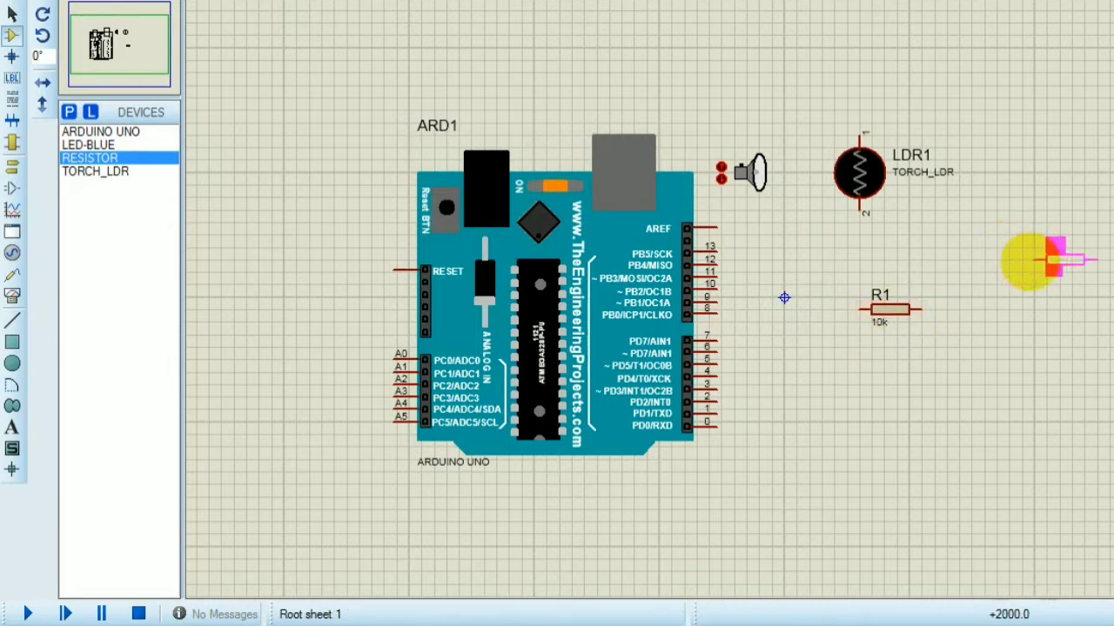
left_click(1007, 301)
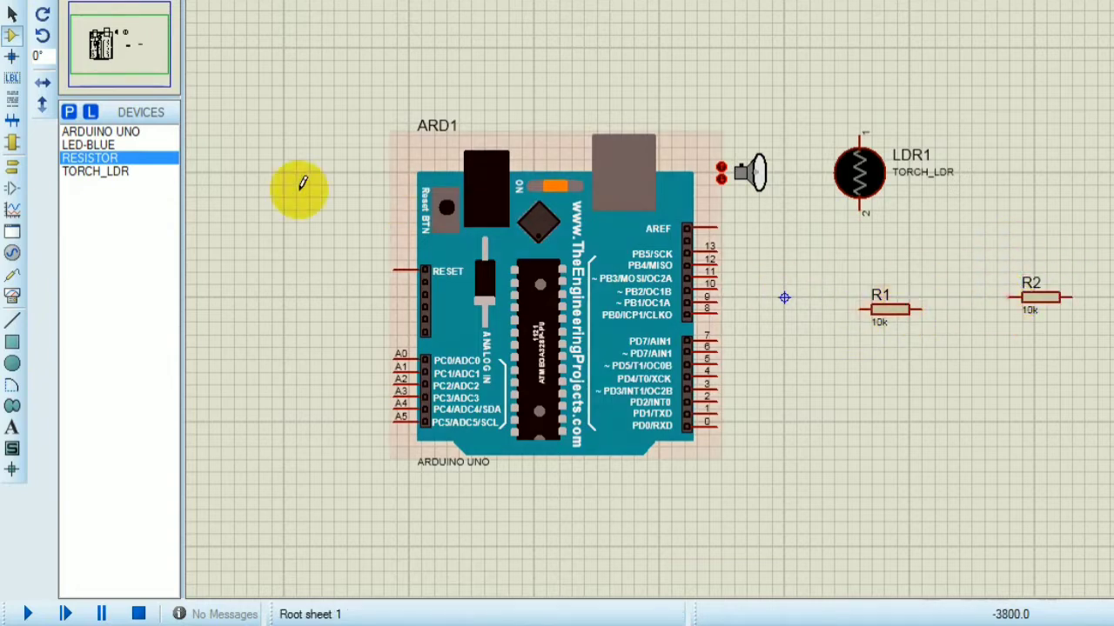
Place the LED-BLUE just below resistor R2 and return to selection mode
left_click(103, 144)
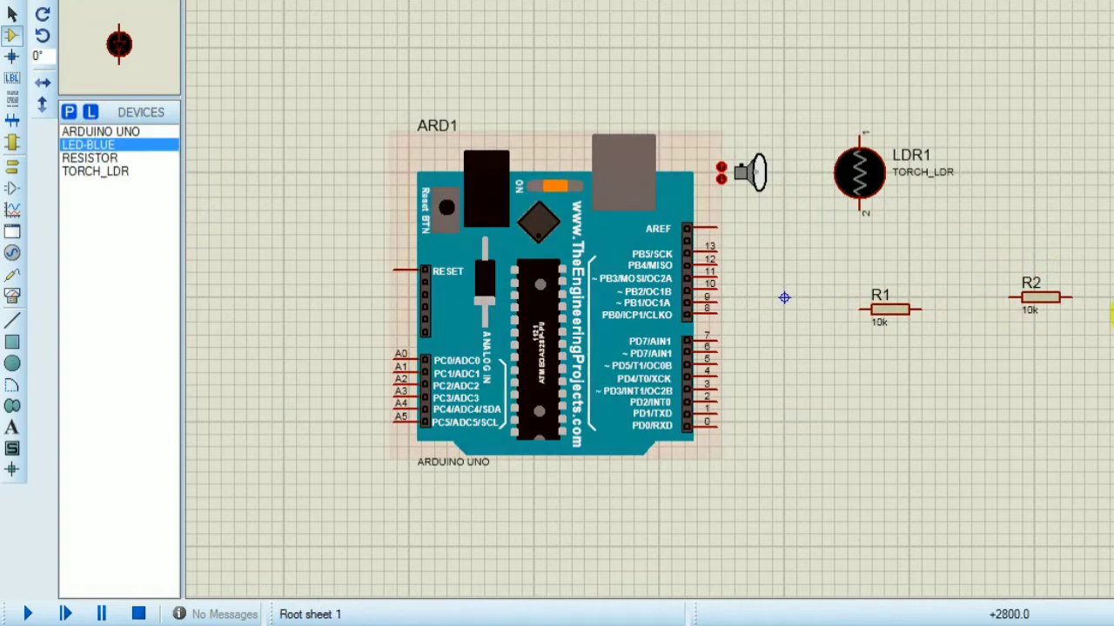
left_click(1059, 373)
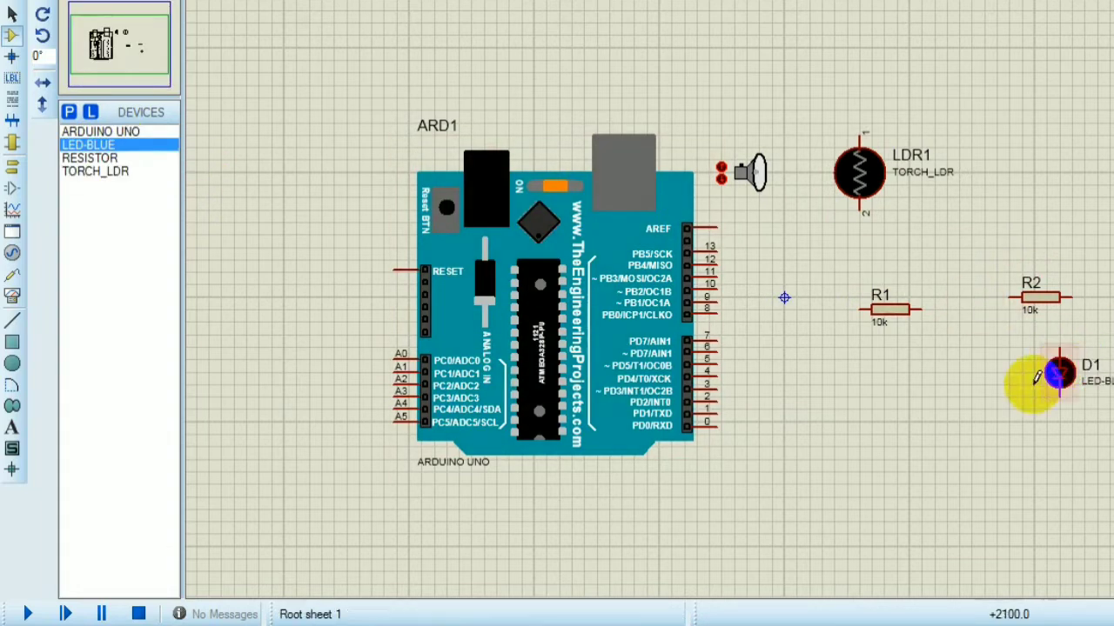
left_click(11, 16)
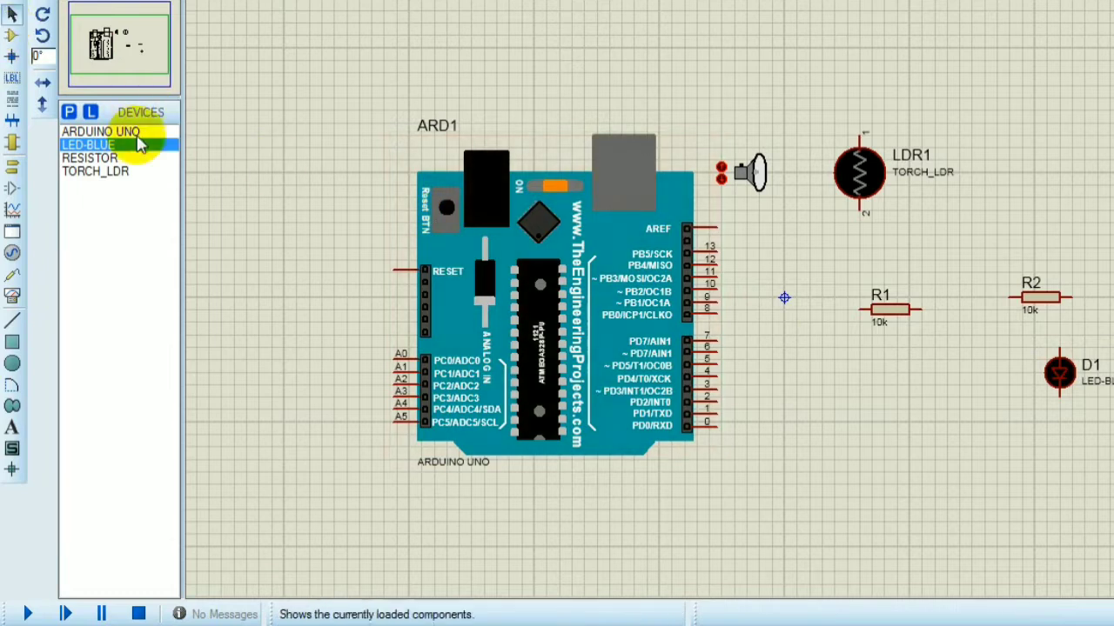
Move resistor R1 up to the right of the LDR
left_click(890, 307)
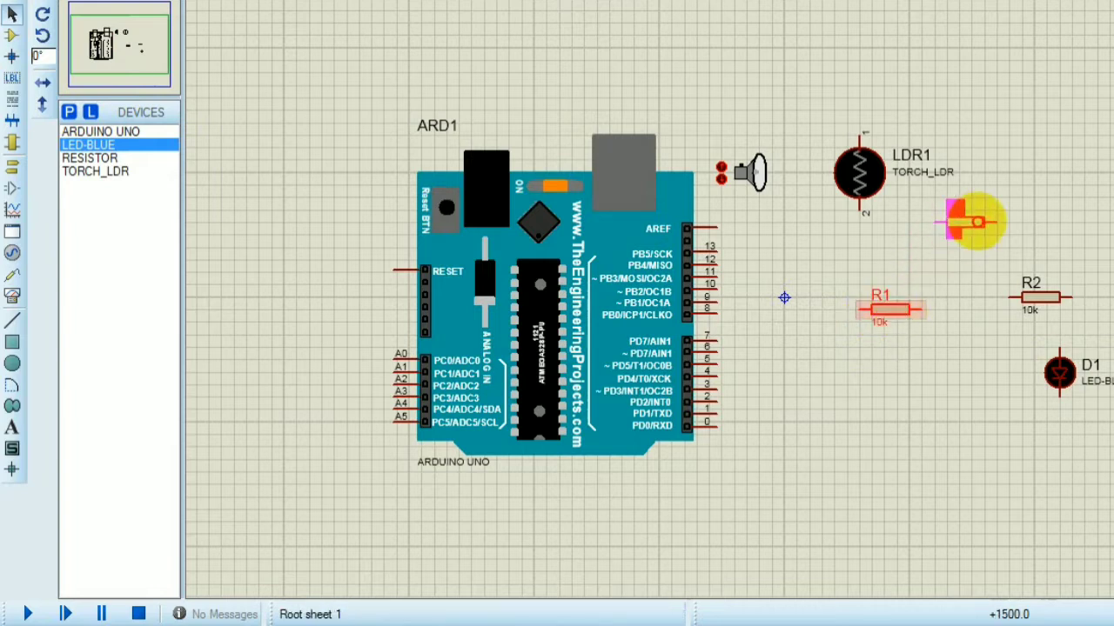
left_click_drag(976, 222, 1063, 196)
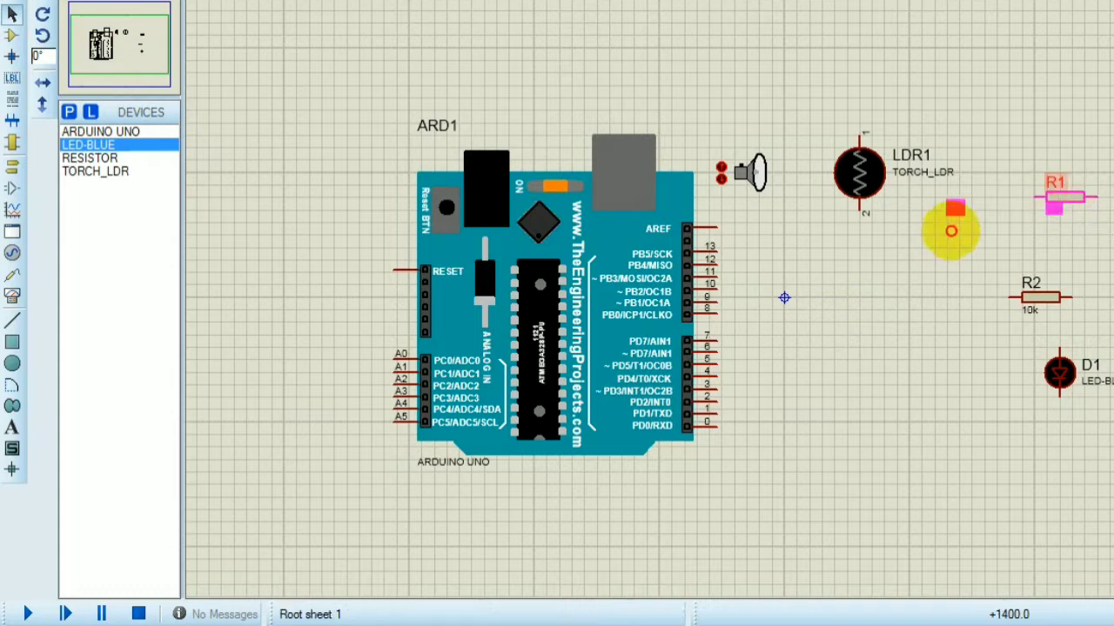
left_click(1062, 190)
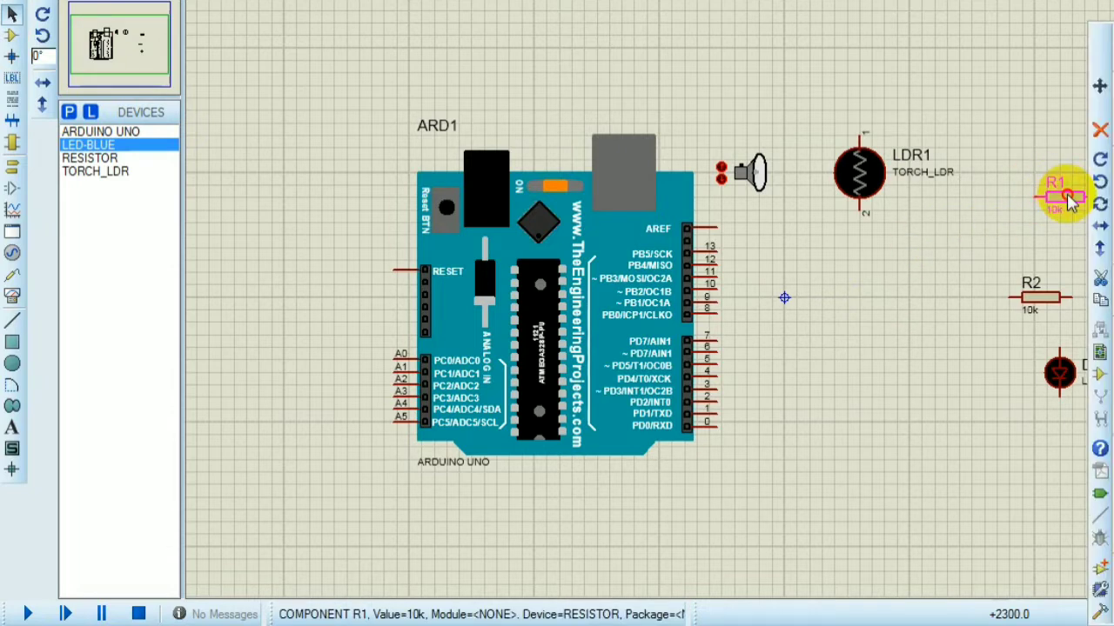
left_click(887, 268)
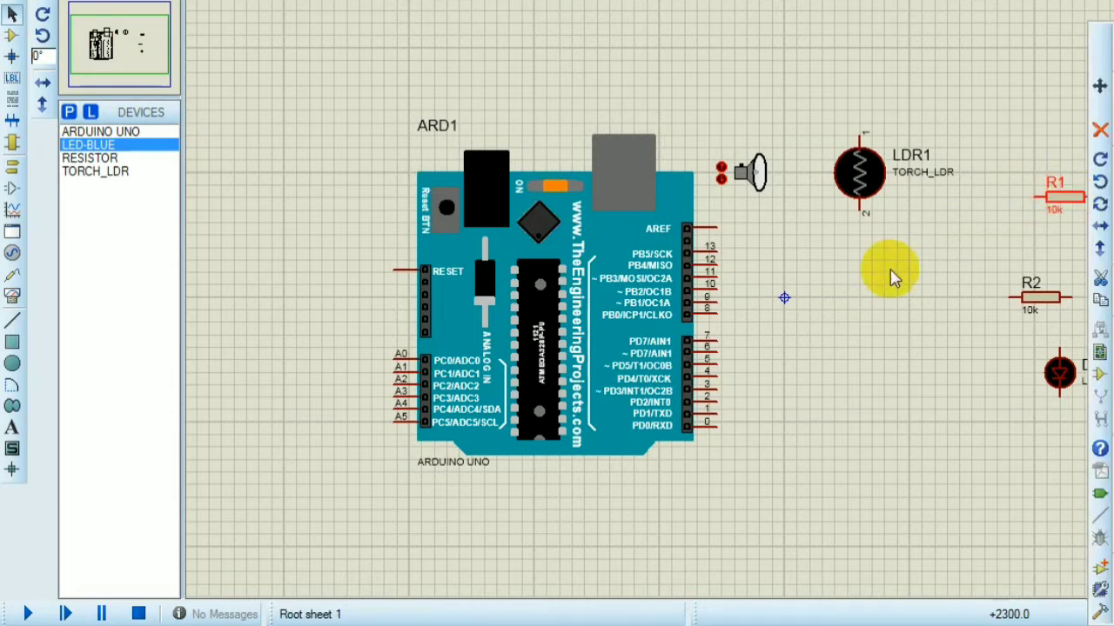
Move resistor R1 below the LDR, rotated clockwise to stand vertically in line with the LDR's pins
left_click(1060, 189)
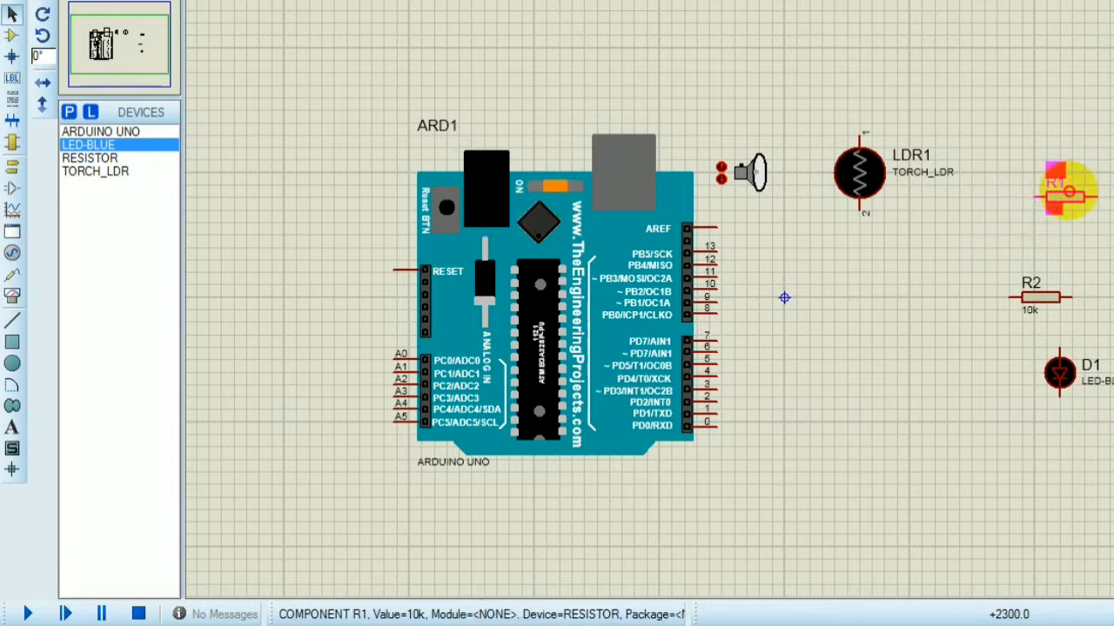
left_click(924, 294)
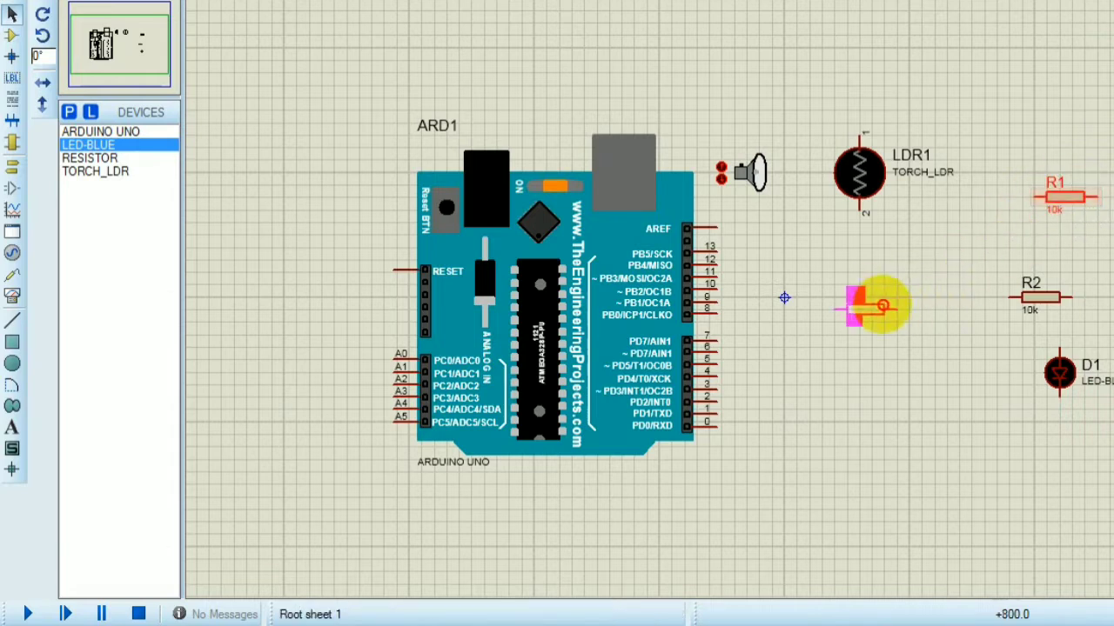
left_click_drag(894, 290, 891, 290)
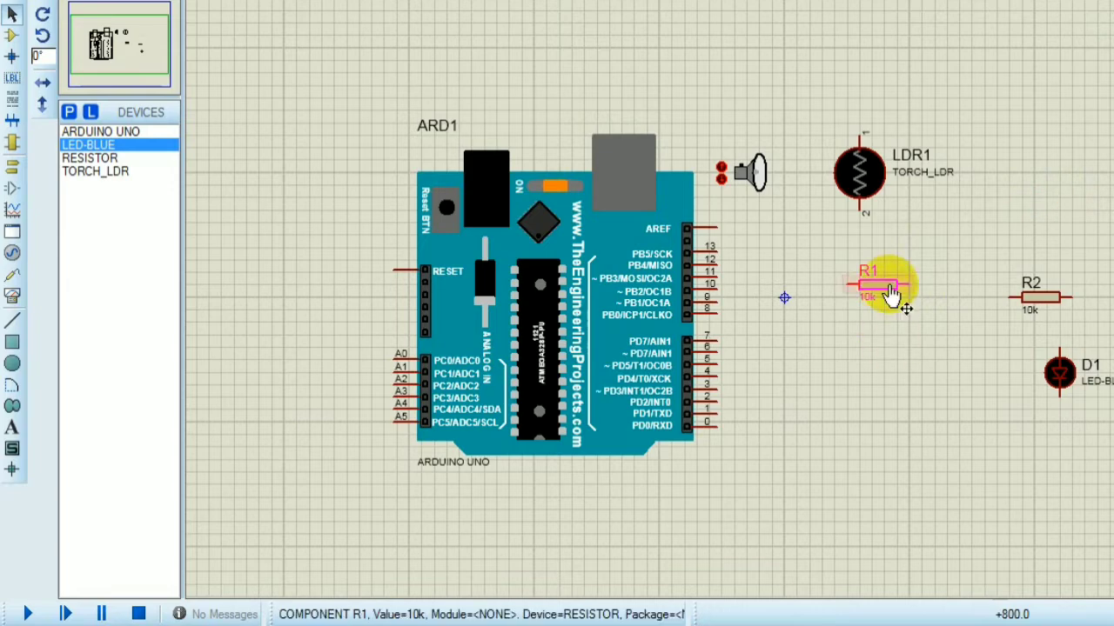
right_click(892, 293)
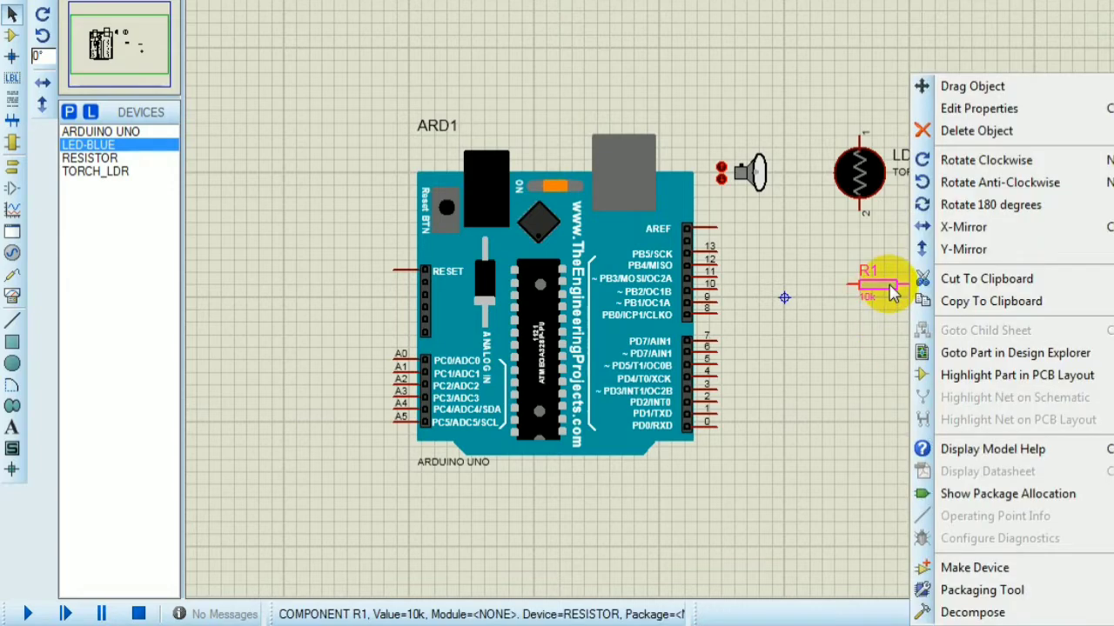
left_click(957, 162)
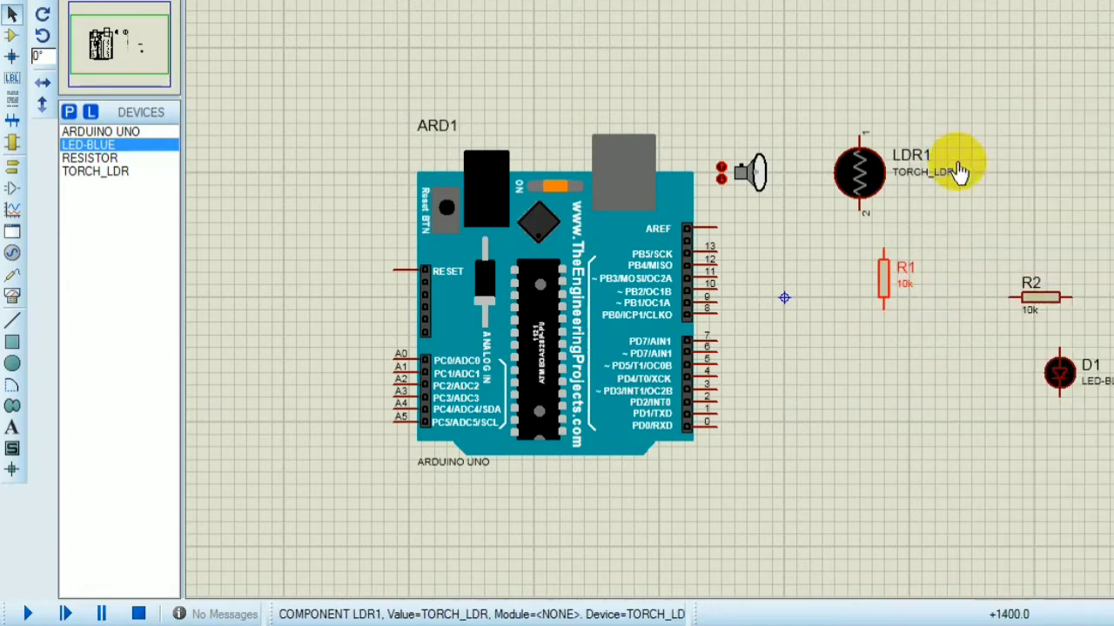
left_click_drag(896, 302, 864, 312)
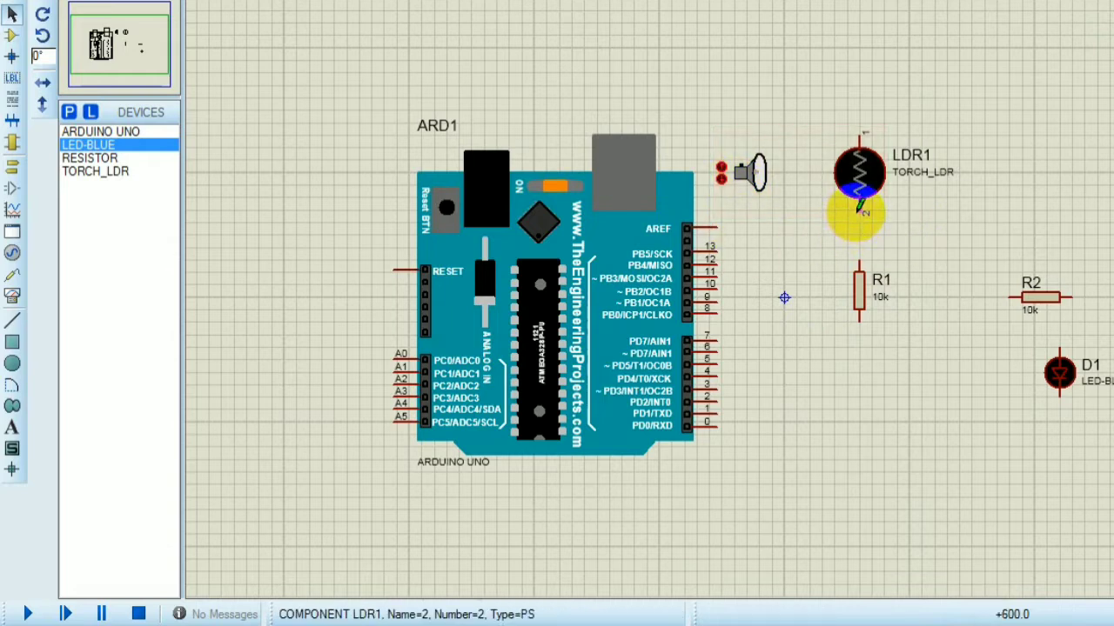
Wire LDR1 pin 2 to the upper end of R1 and connect a ground terminal to R1's lower end
left_click(860, 207)
left_click(860, 263)
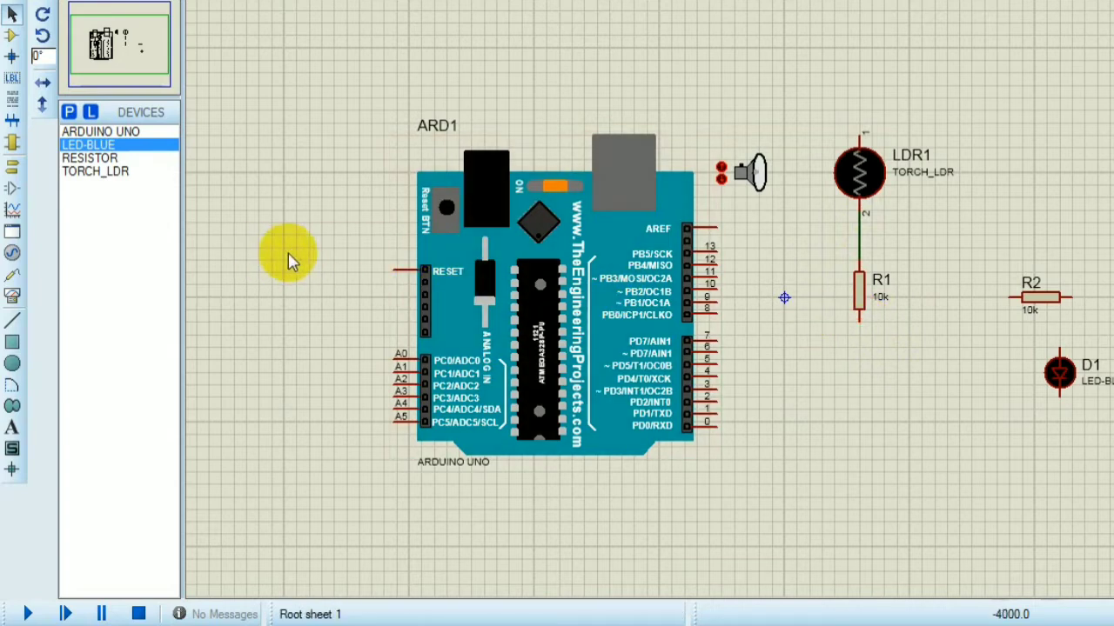
left_click(13, 165)
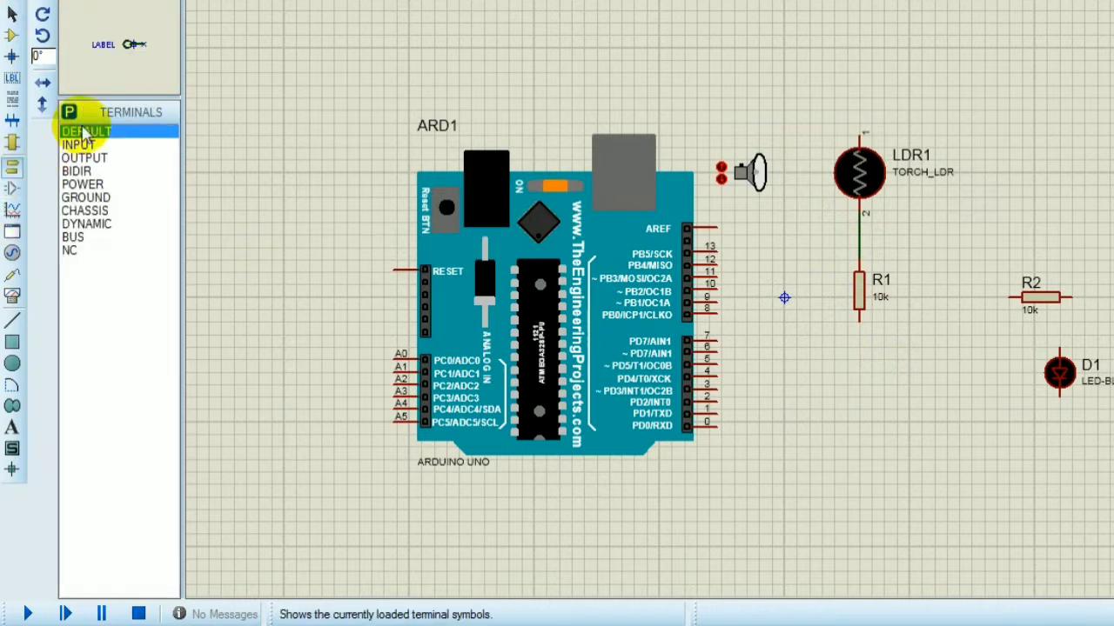
left_click(87, 197)
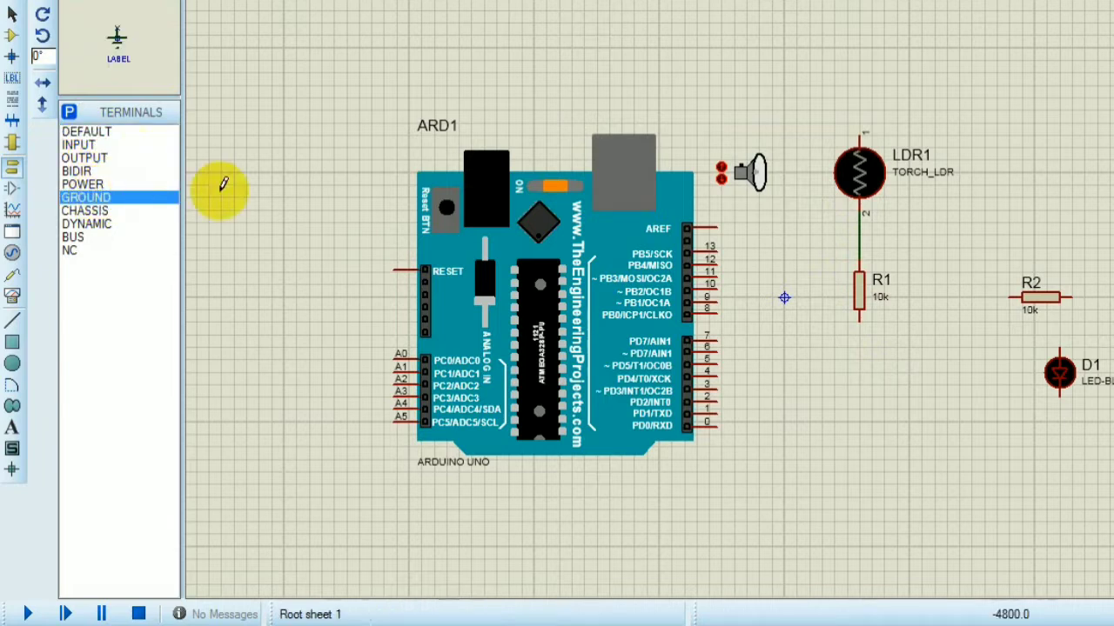
left_click(862, 372)
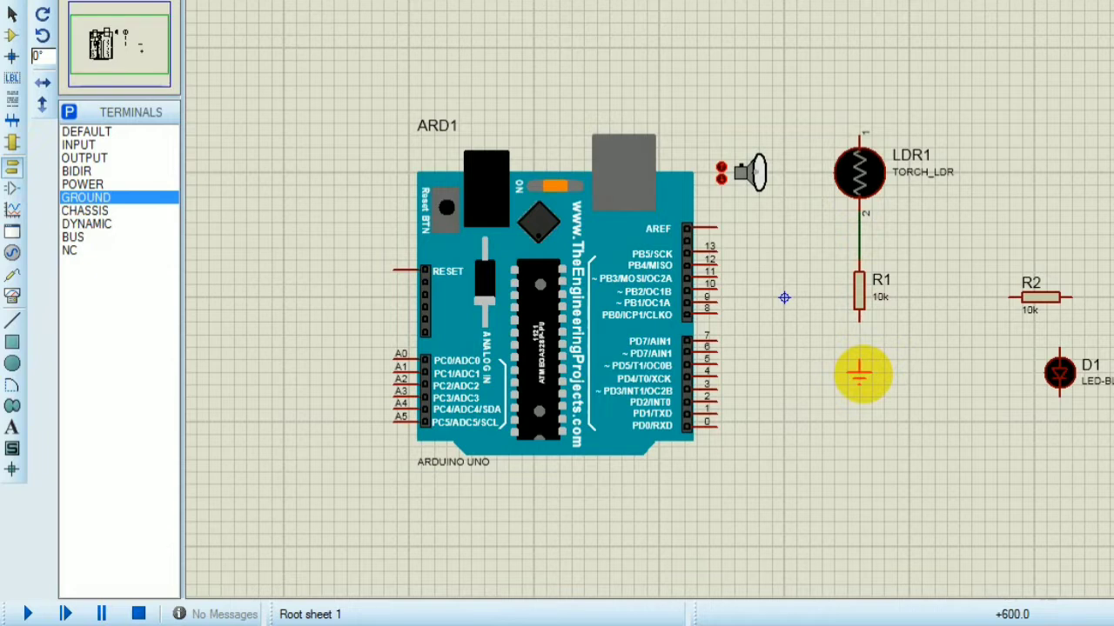
left_click(859, 357)
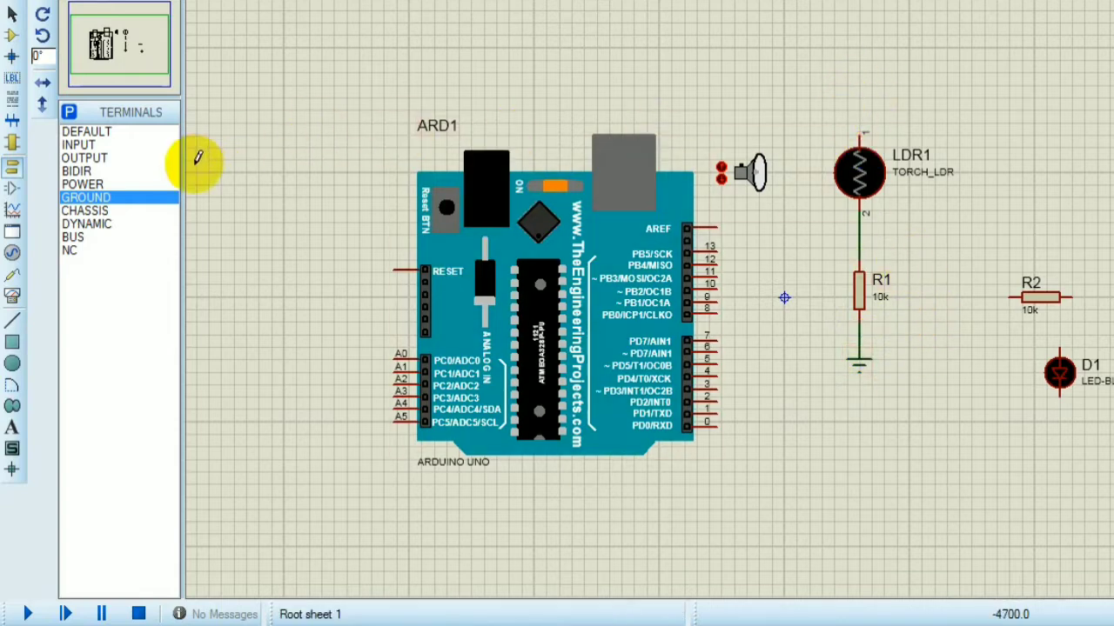
Connect a power terminal above the LDR to its pin 1 and label the terminal +5V
left_click(87, 185)
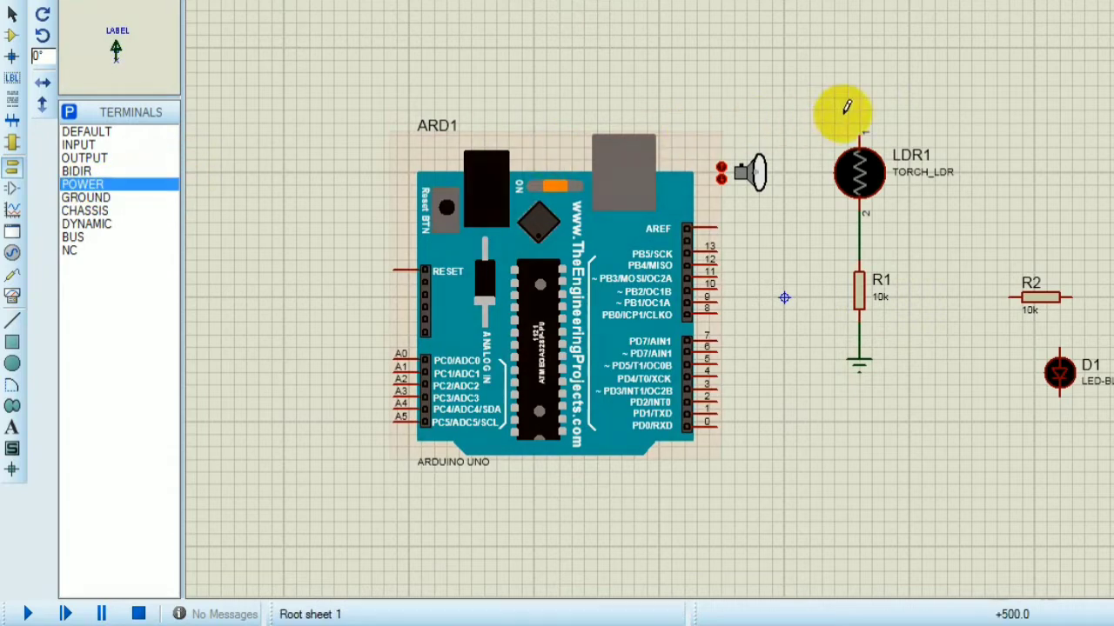
left_click(870, 97)
left_click(860, 97)
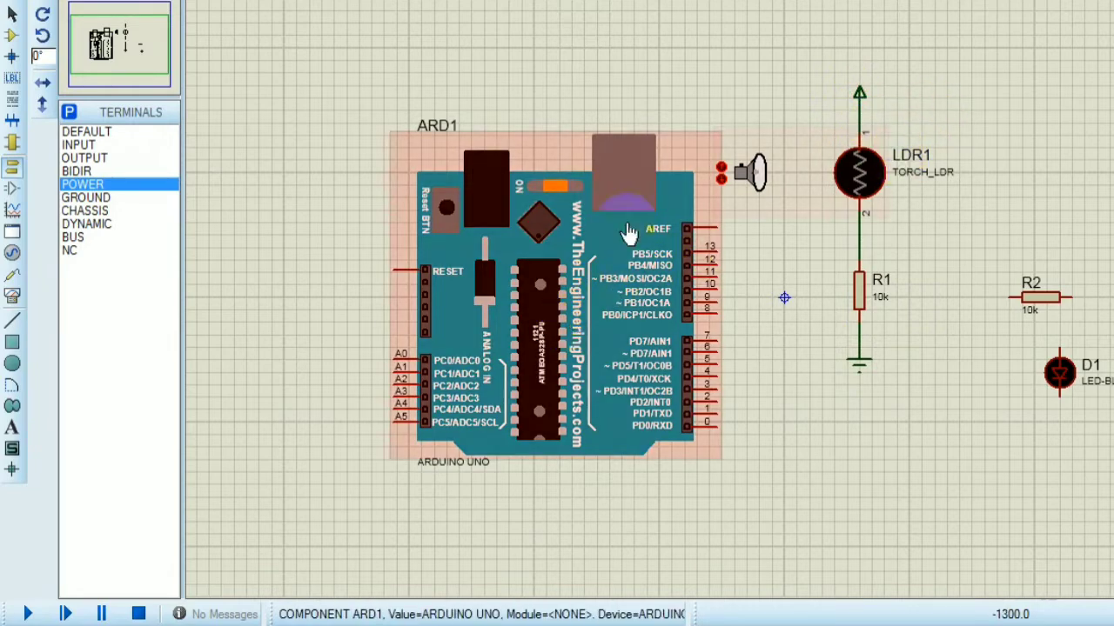
left_click(862, 148)
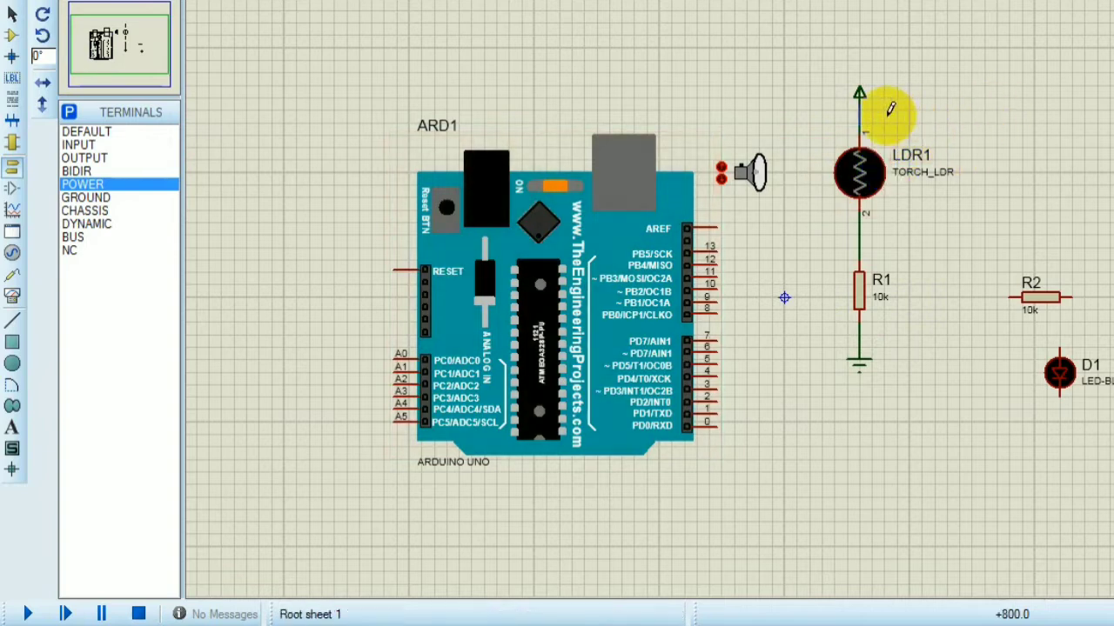
left_click(860, 117)
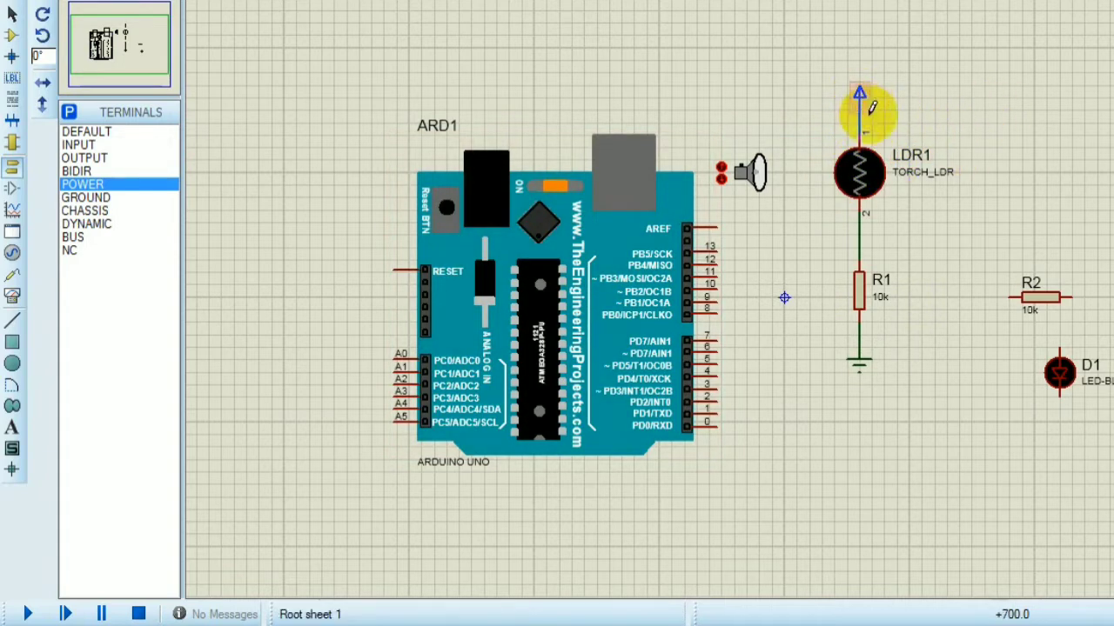
double_click(861, 96)
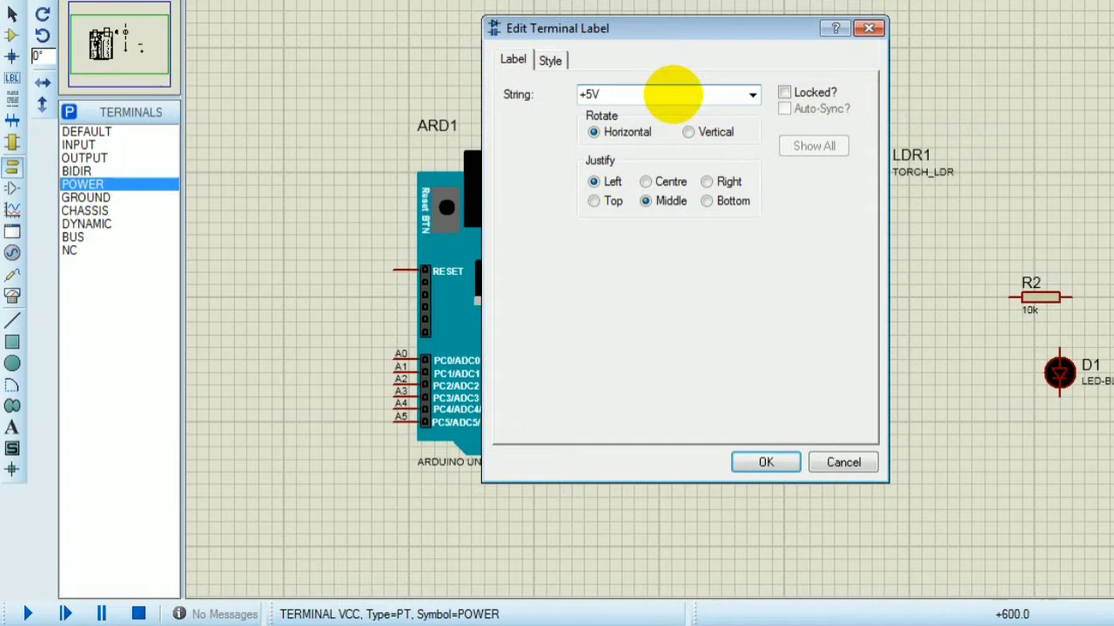
left_click(767, 463)
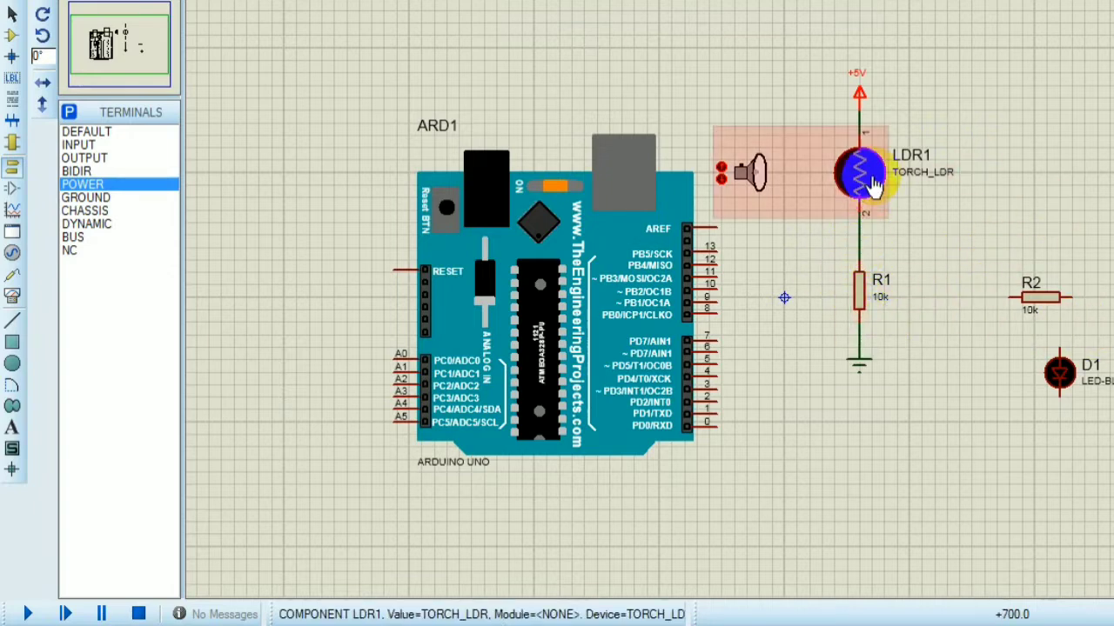
Set R1's value to 1k and wire the junction between LDR1 and R1 to the Arduino's A0 pin
double_click(880, 297)
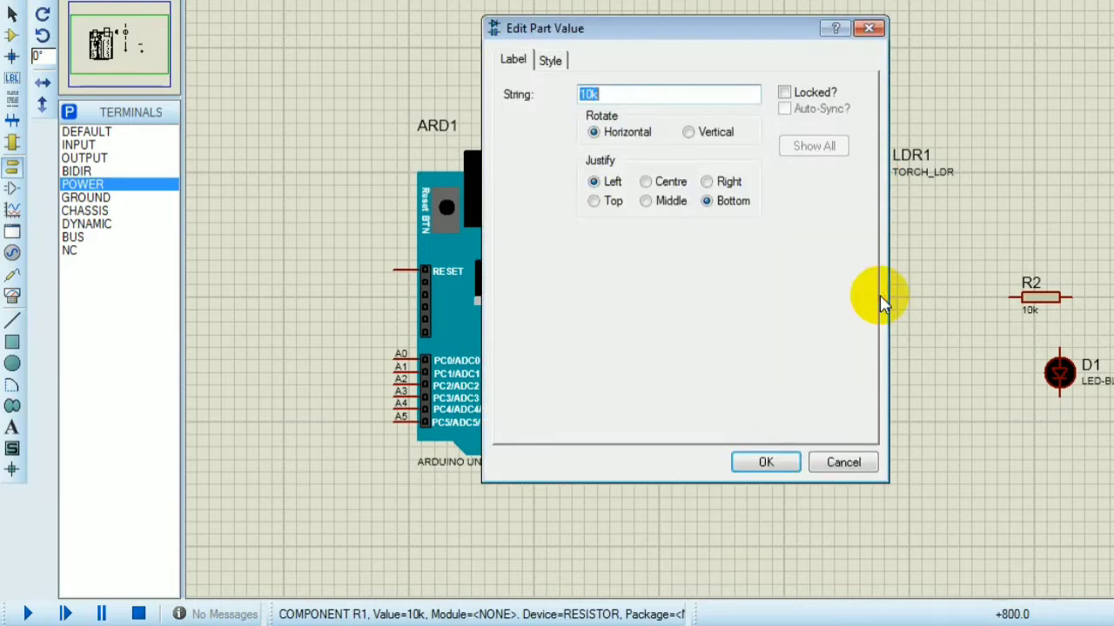
left_click(585, 93)
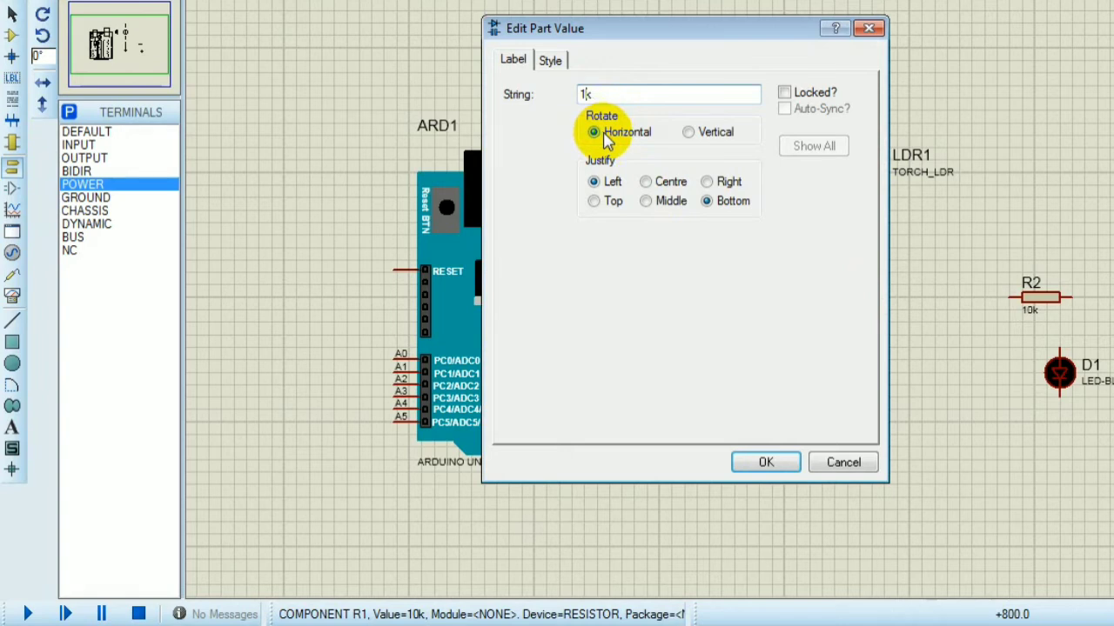
key("Return")
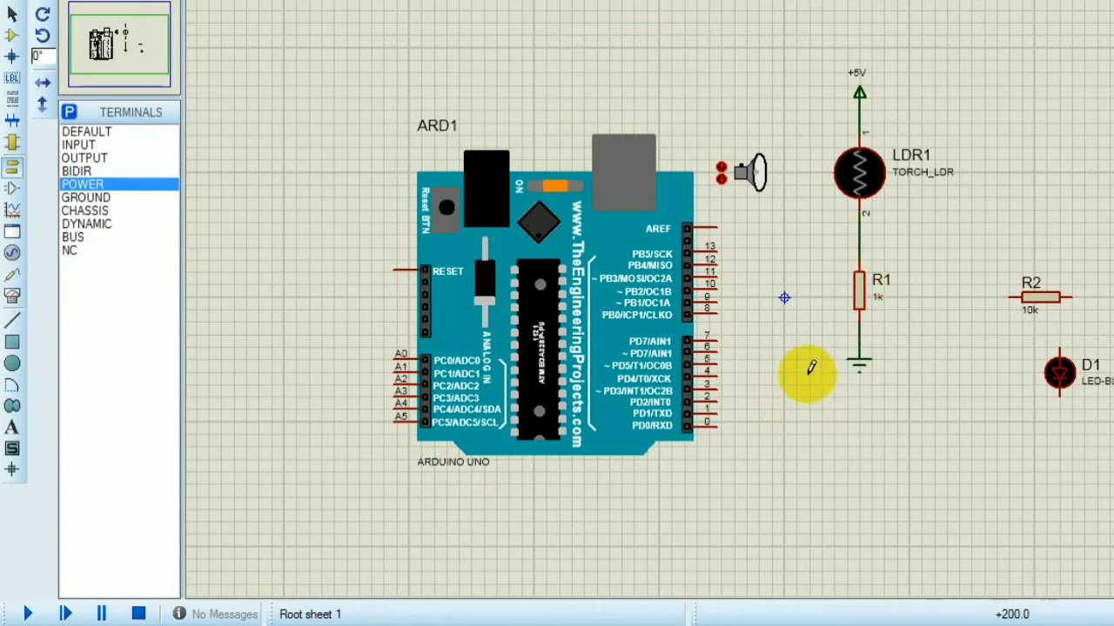
left_click(864, 232)
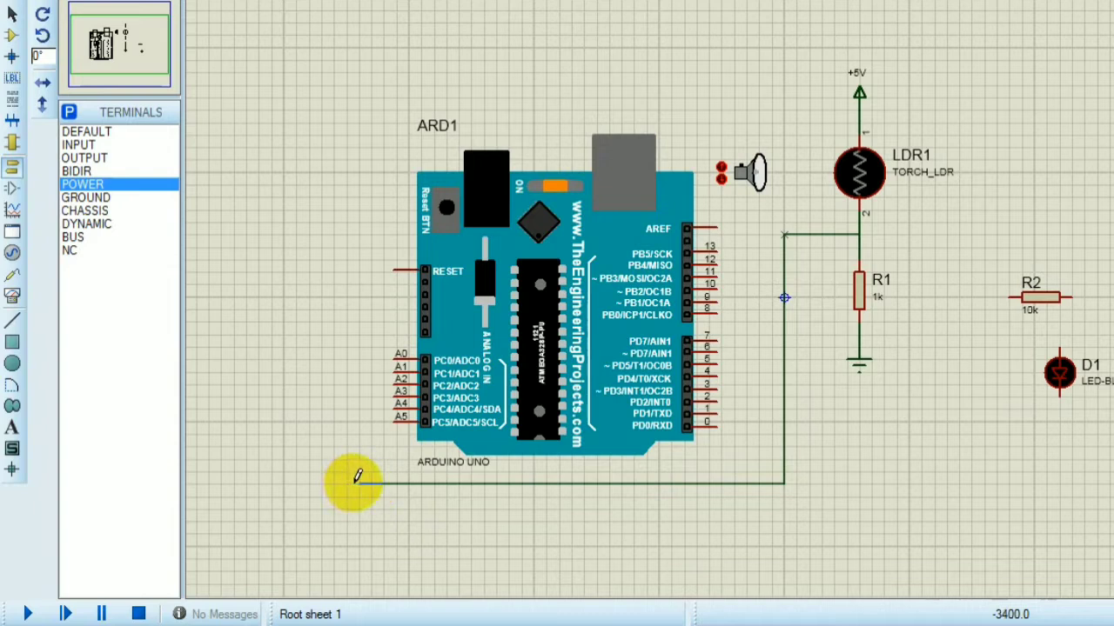
left_click(398, 353)
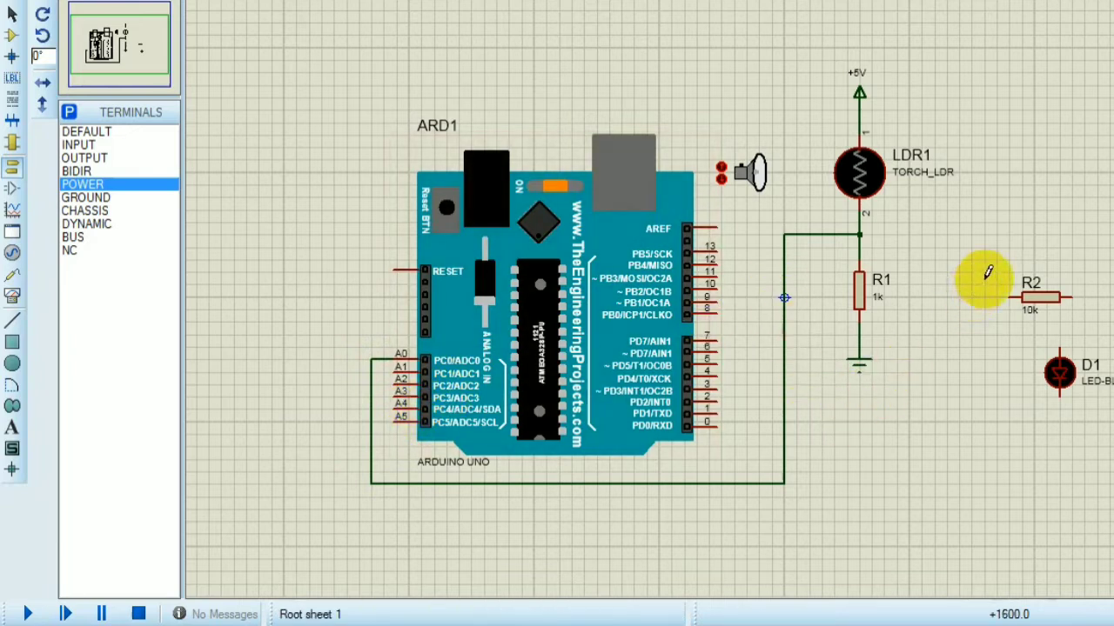
Rotate resistor R2 clockwise to stand vertically beside R1 and place blue LED D1 directly below it
right_click(1044, 287)
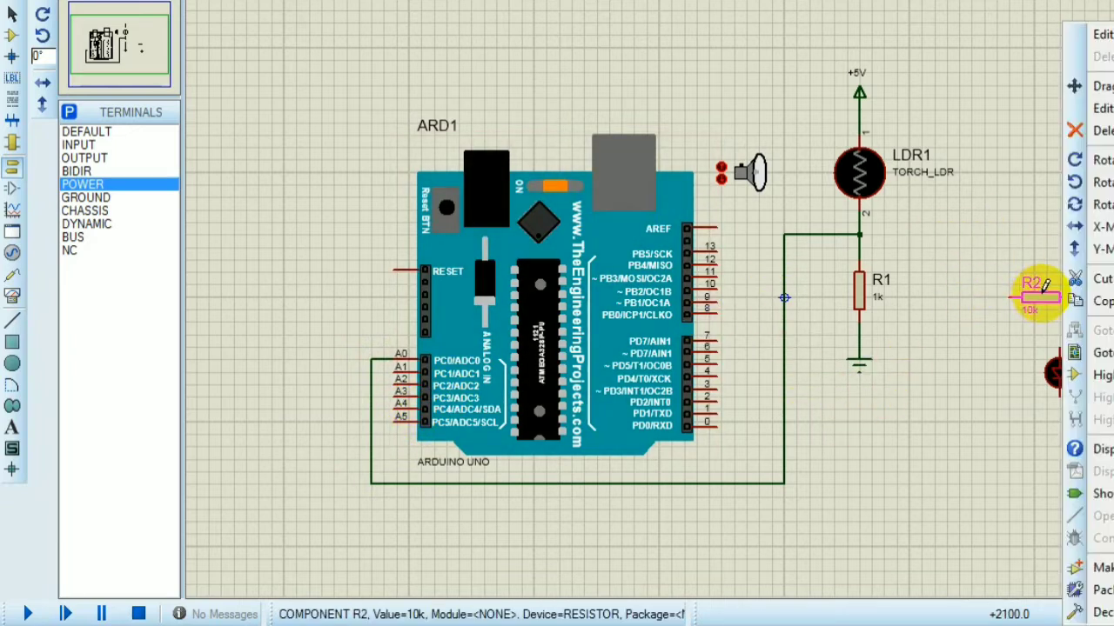
left_click(1091, 160)
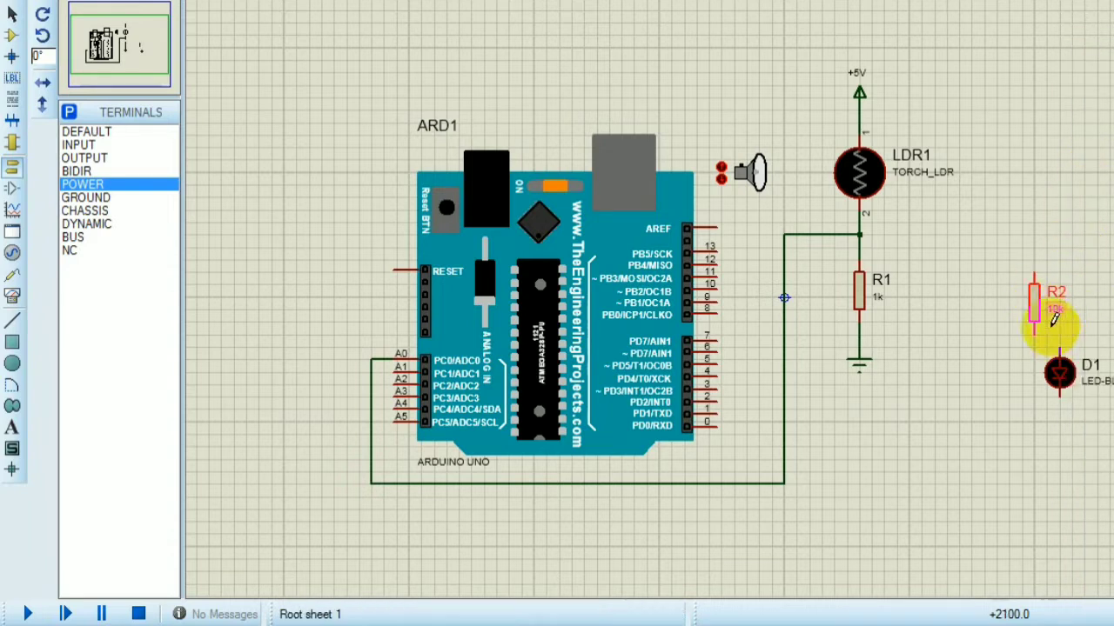
left_click_drag(1042, 302, 957, 322)
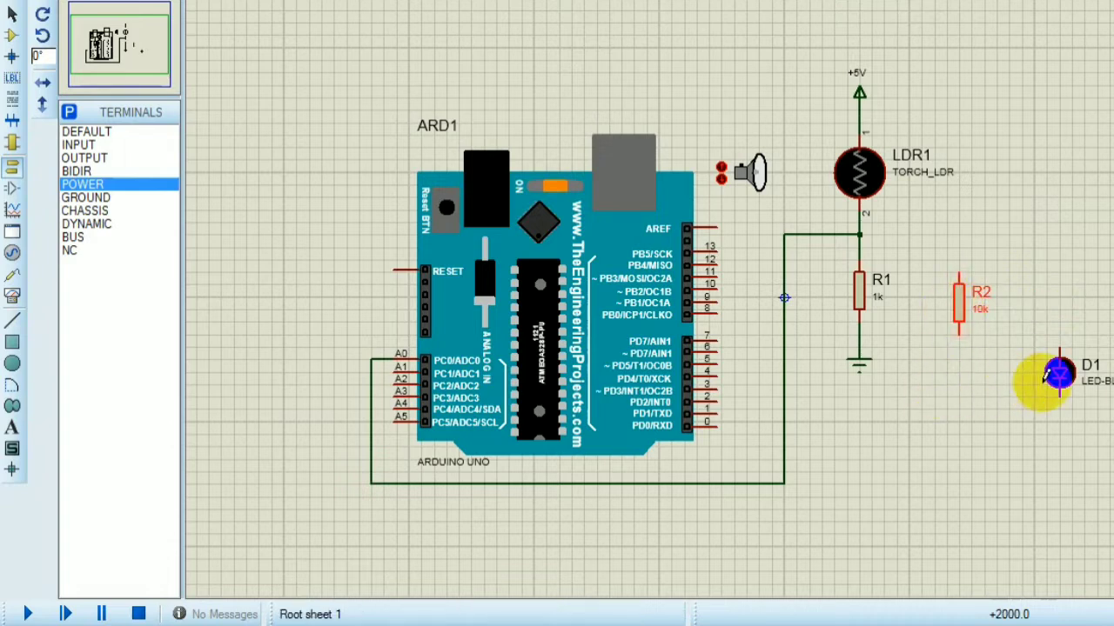
left_click_drag(1063, 387, 960, 412)
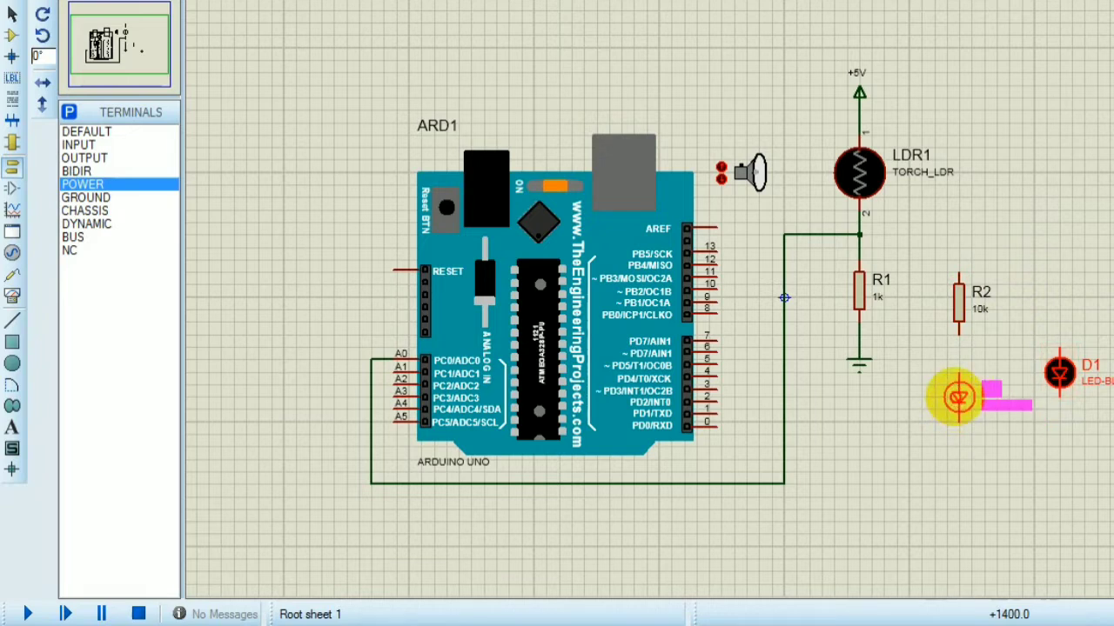
left_click_drag(957, 397, 958, 396)
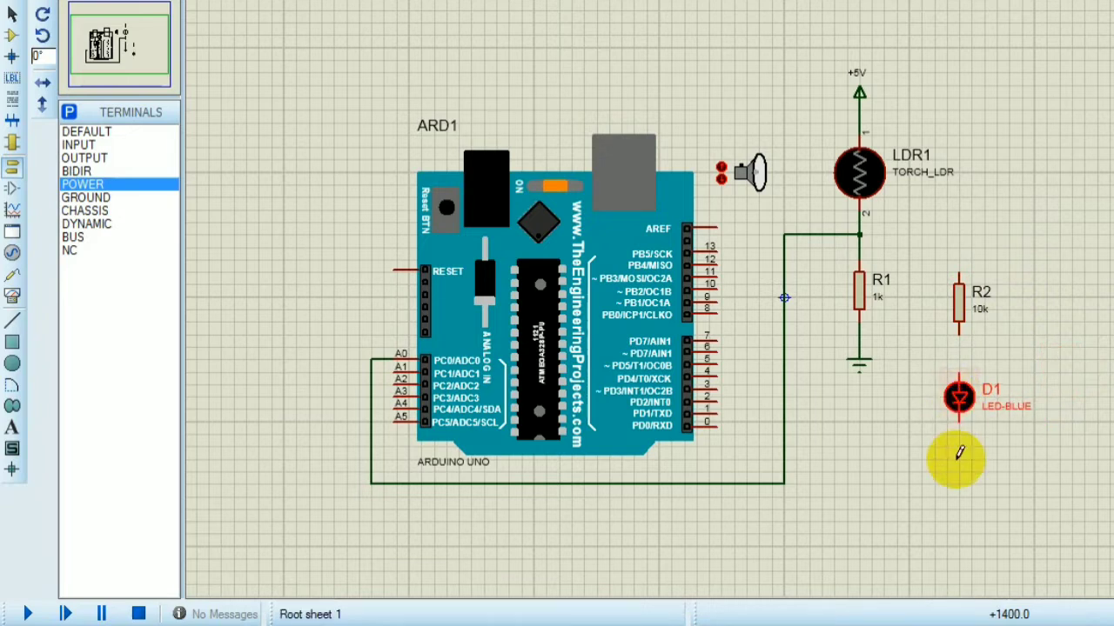
Move R1's ground terminal straight down to below the level of LED D1
left_click(859, 366)
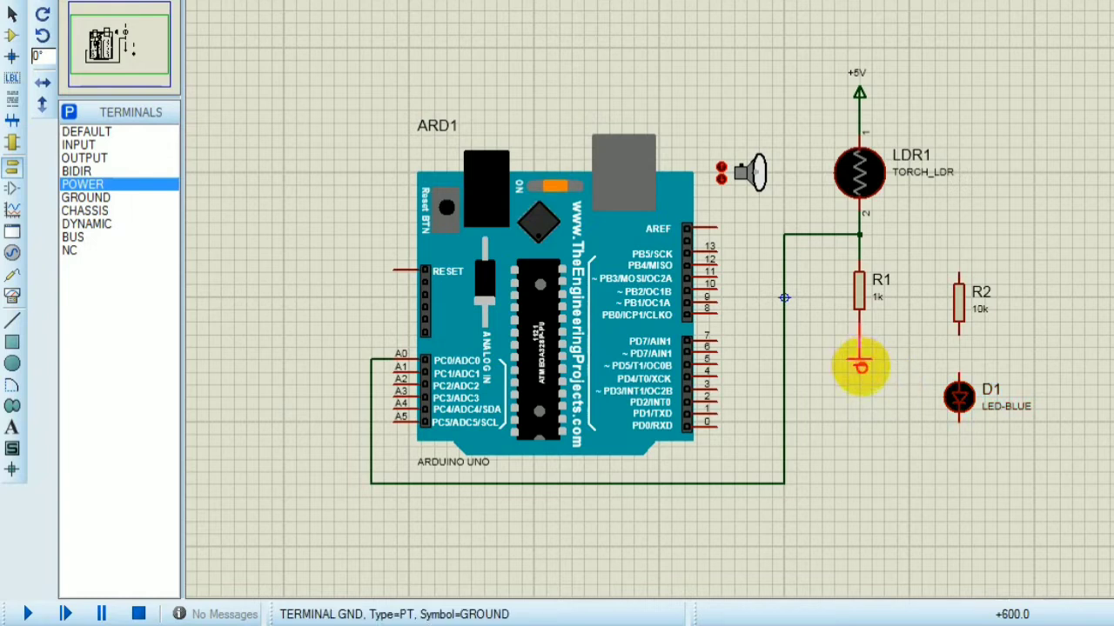
left_click_drag(859, 366, 860, 474)
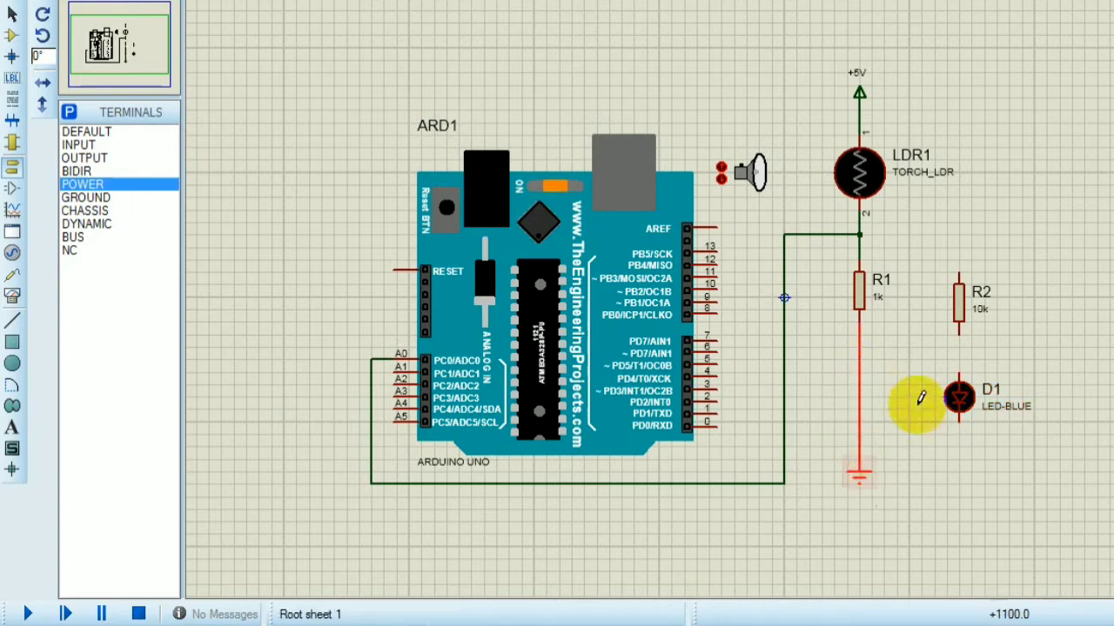
left_click(1055, 364)
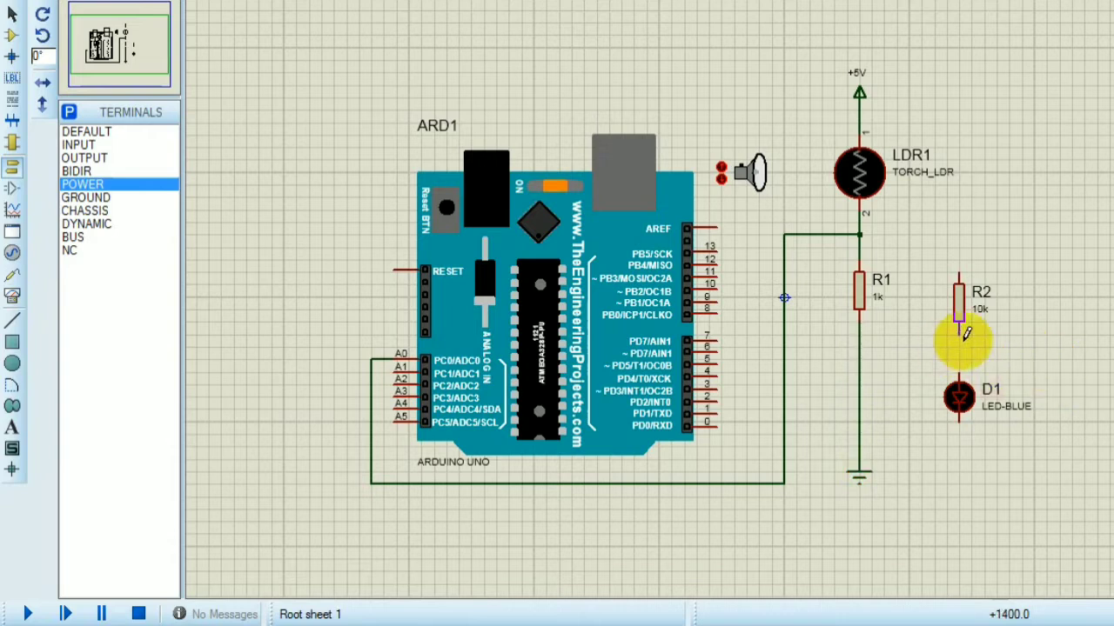
Wire R2's lower end to D1's anode and D1's lower pin to the wire between R1 and ground
left_click(960, 338)
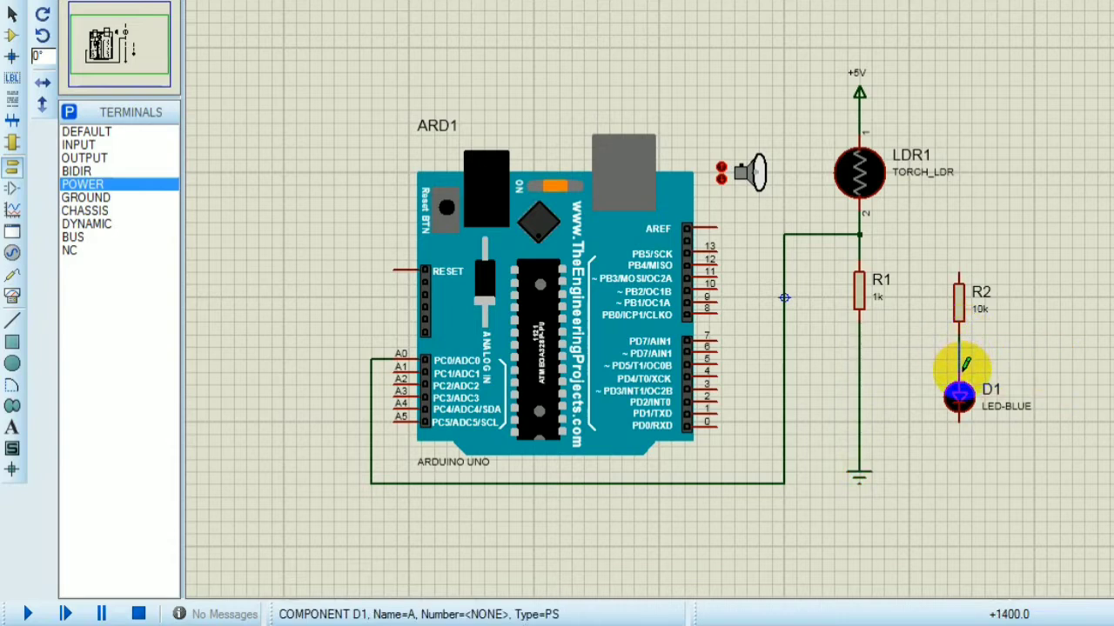
left_click(962, 416)
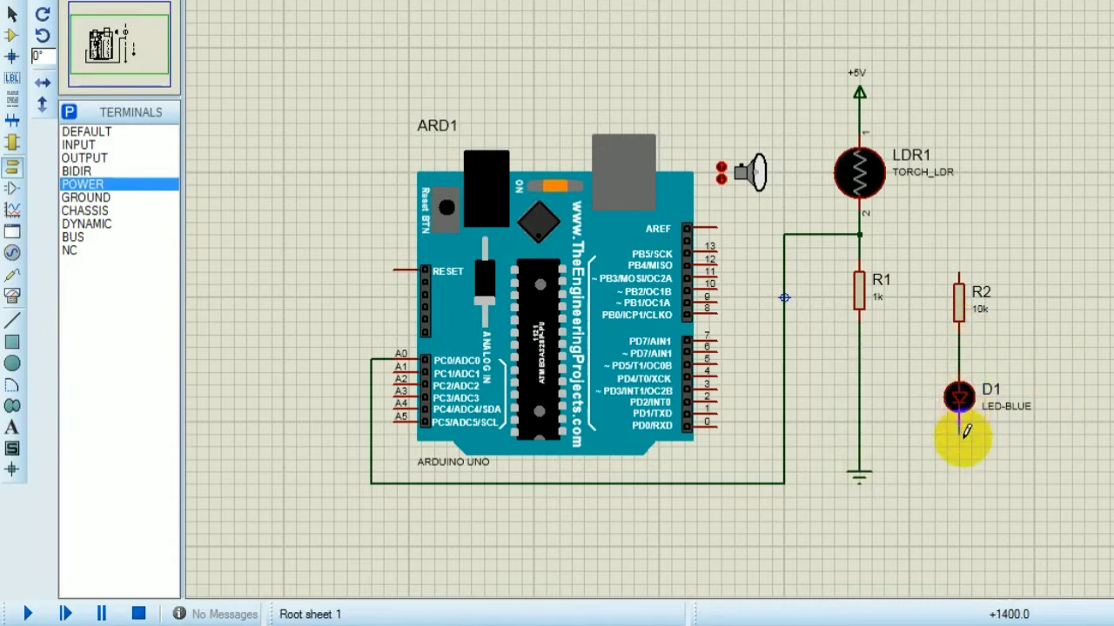
left_click(859, 433)
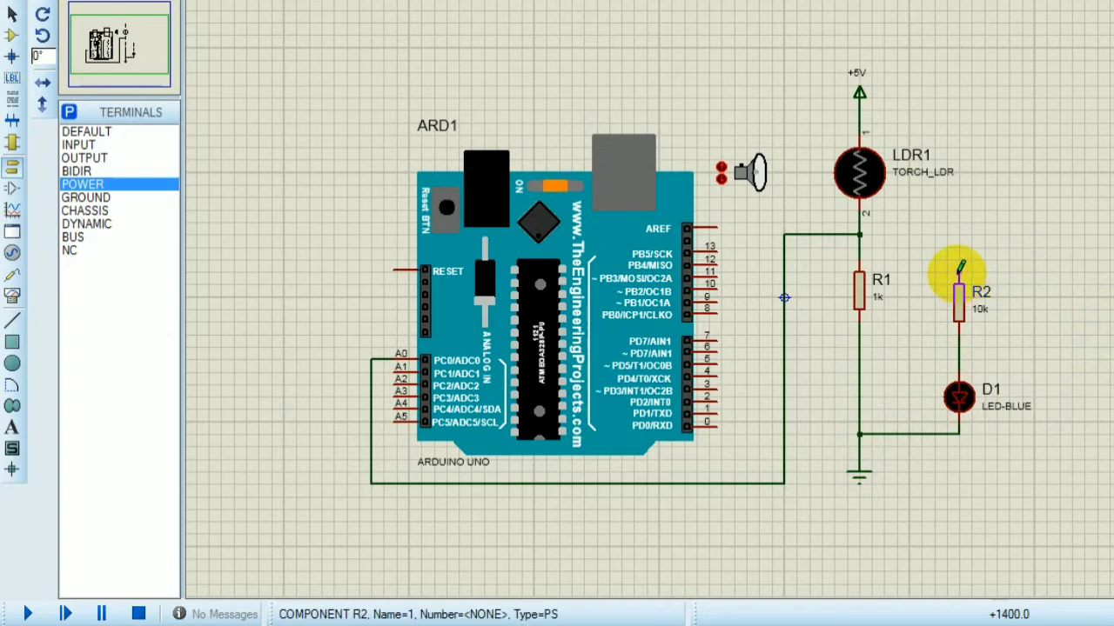
Wire Arduino pin 13 to R2's upper end and set R2's value to 330
left_click(718, 249)
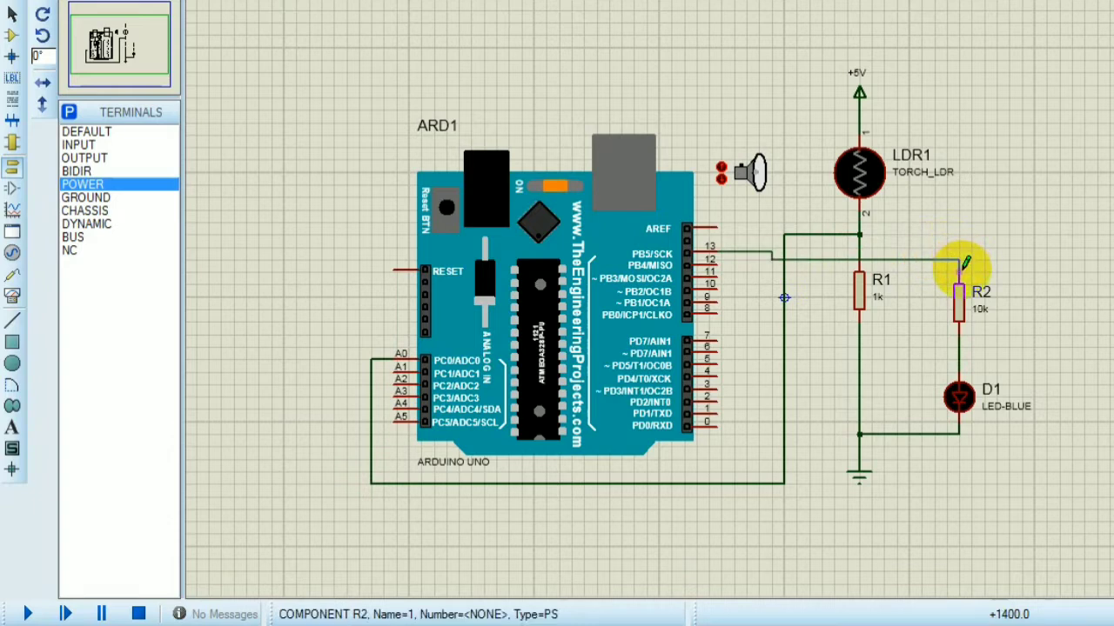
left_click(964, 262)
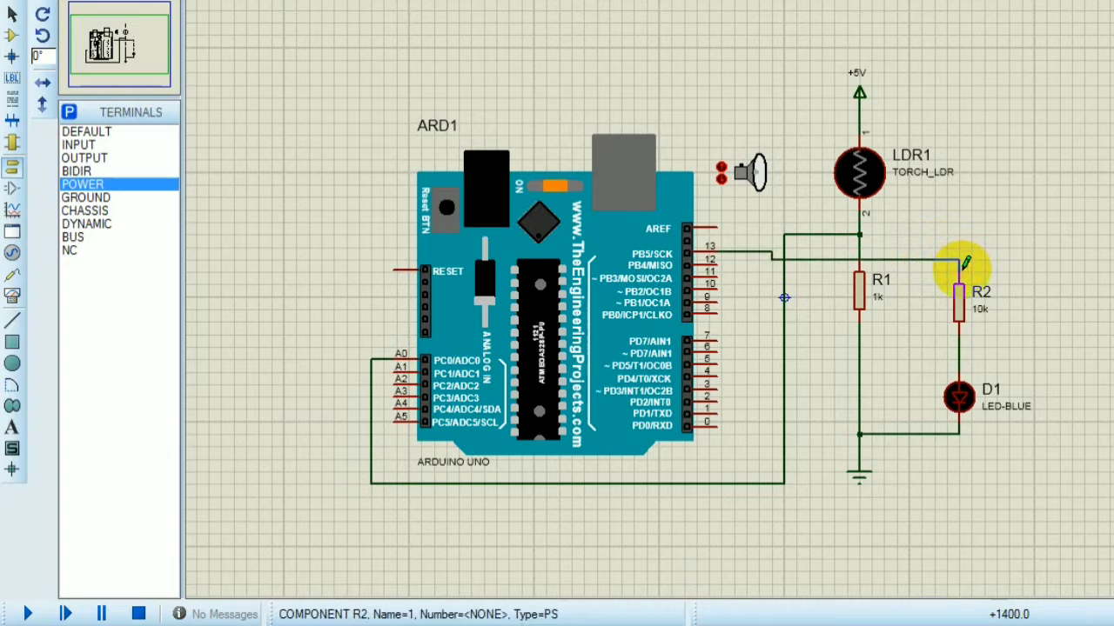
double_click(983, 318)
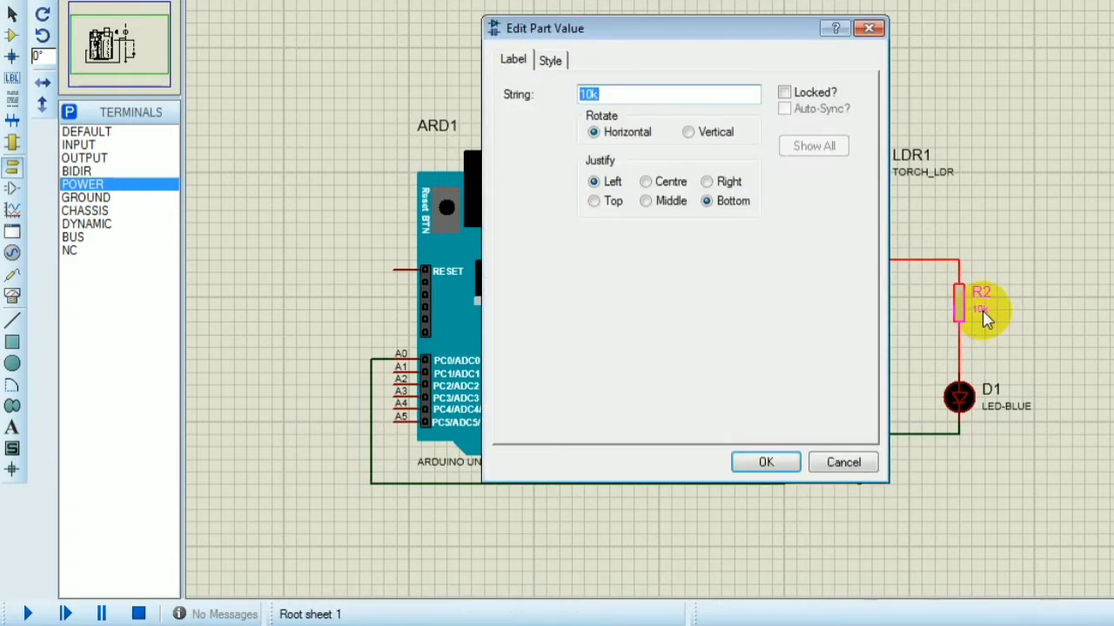
type("330")
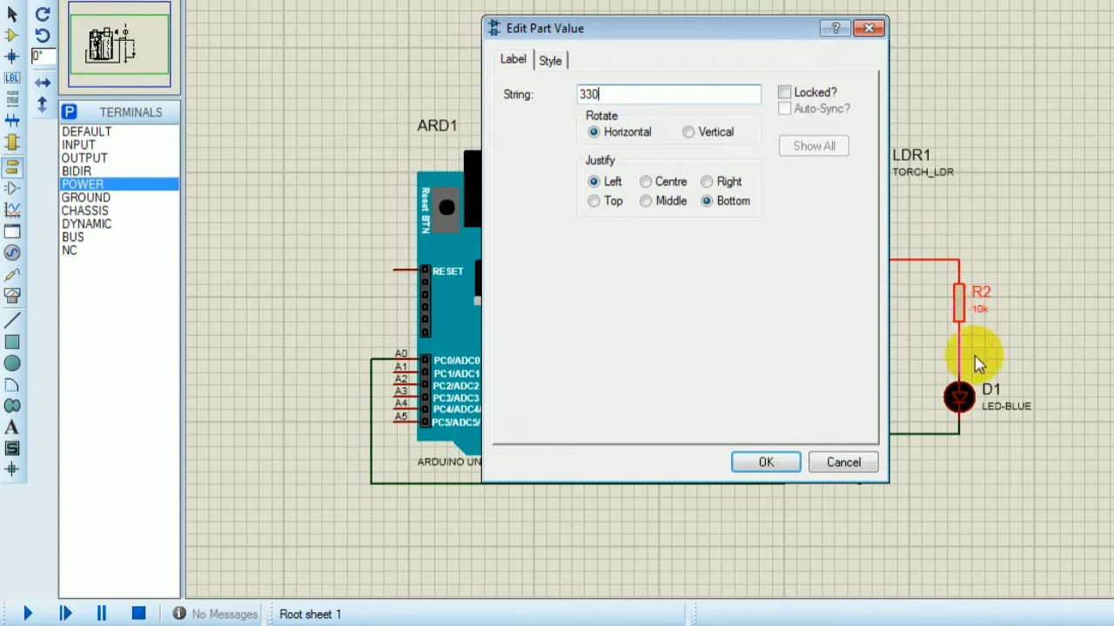
left_click(769, 460)
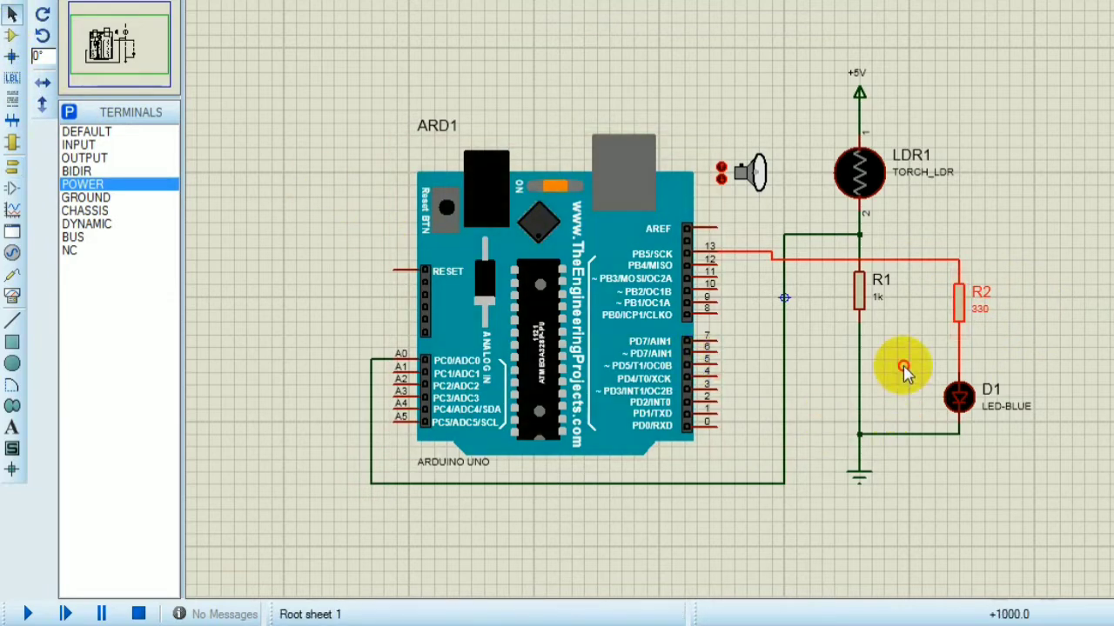
Examine the wired Arduino, LDR and LED circuit up close and as a whole
scroll(784, 298, "up", 1)
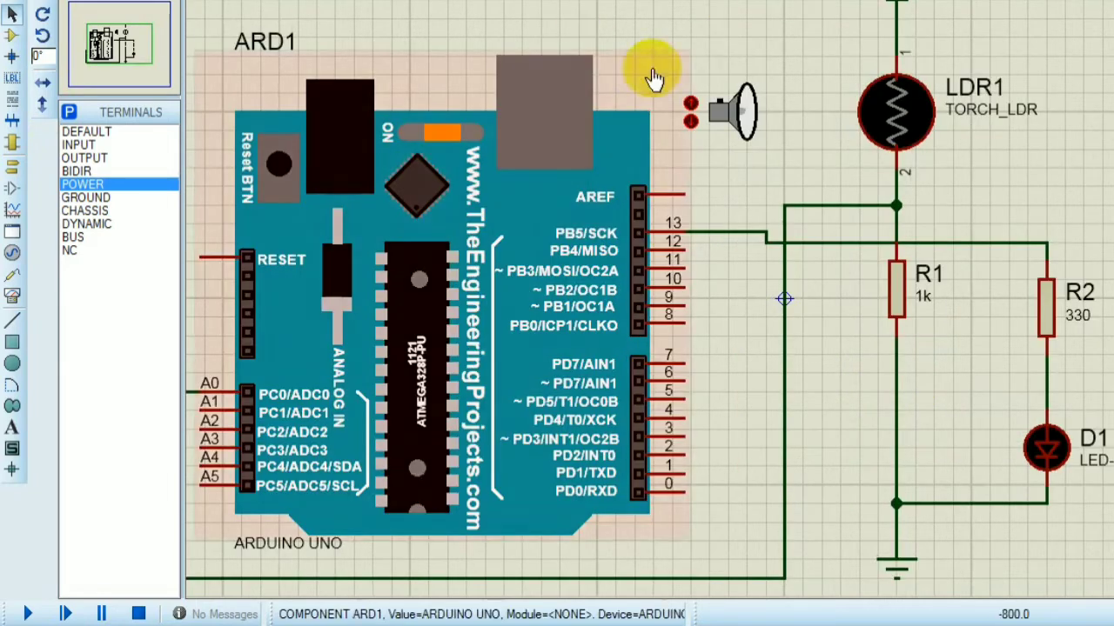
left_click(352, 80)
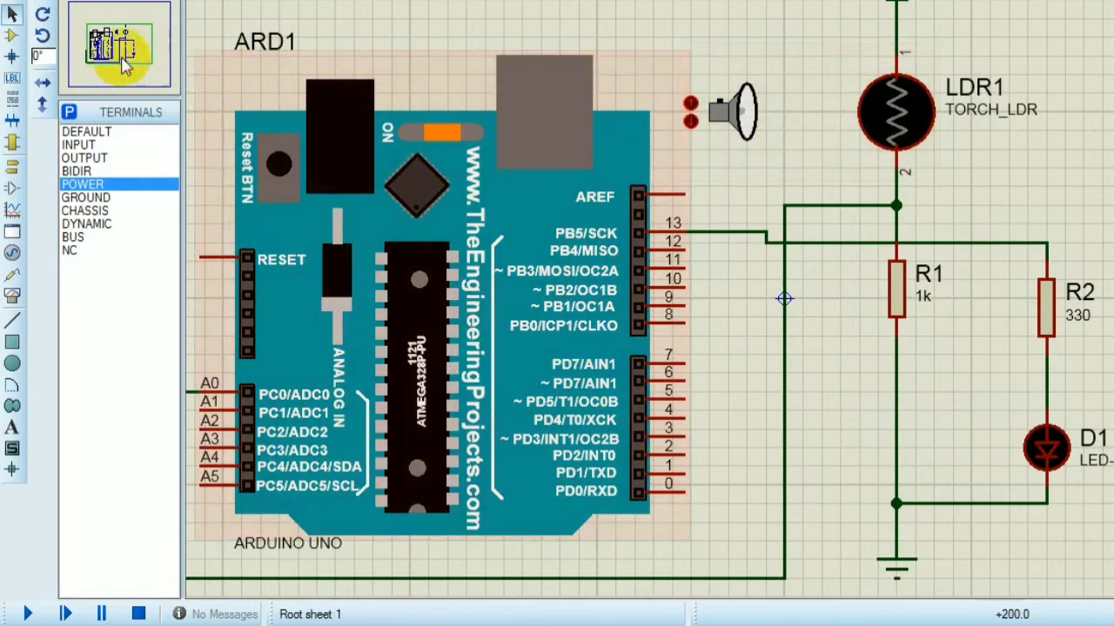
mouse_move(113, 49)
left_mouse_down()
mouse_move(103, 44)
mouse_move(118, 38)
left_mouse_up()
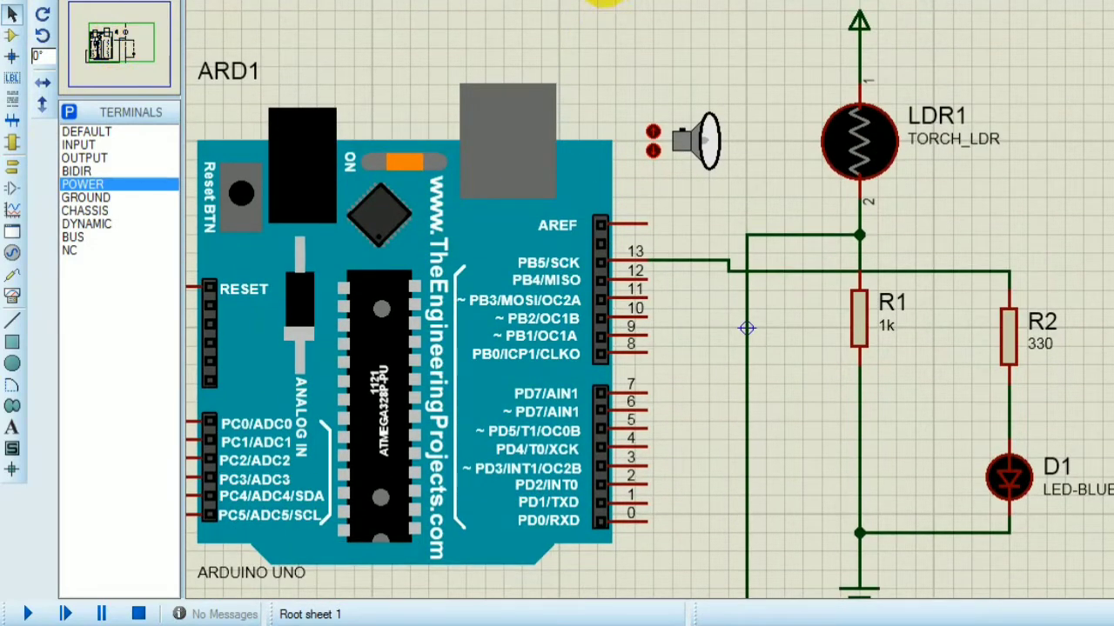
left_click(653, 7)
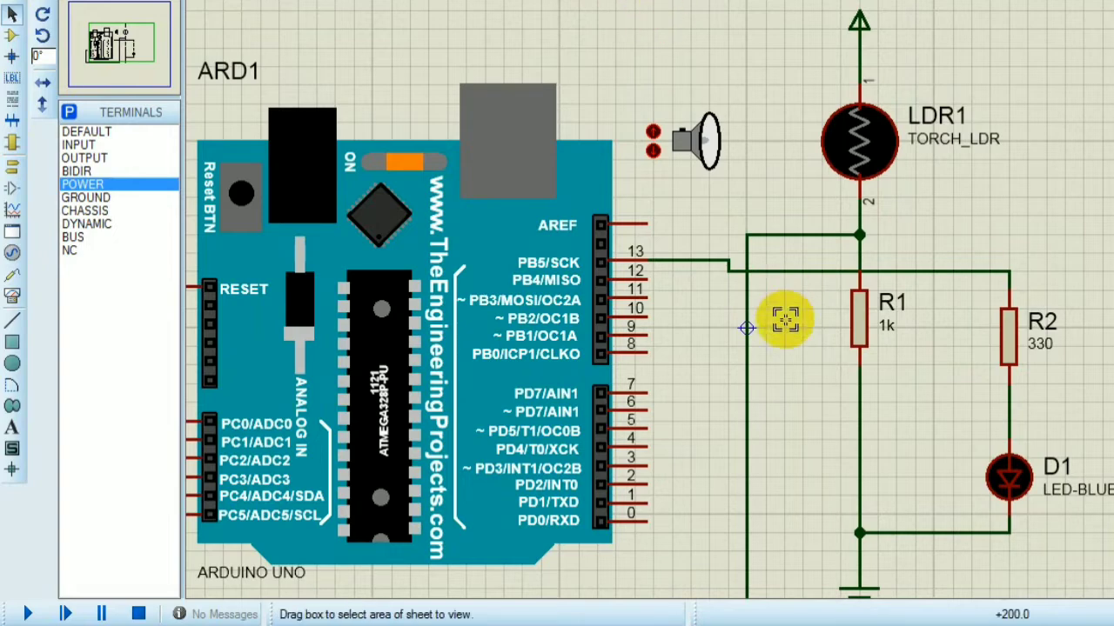
mouse_move(784, 322)
left_mouse_down()
mouse_move(629, 35)
mouse_move(621, 80)
mouse_move(769, 329)
left_mouse_up()
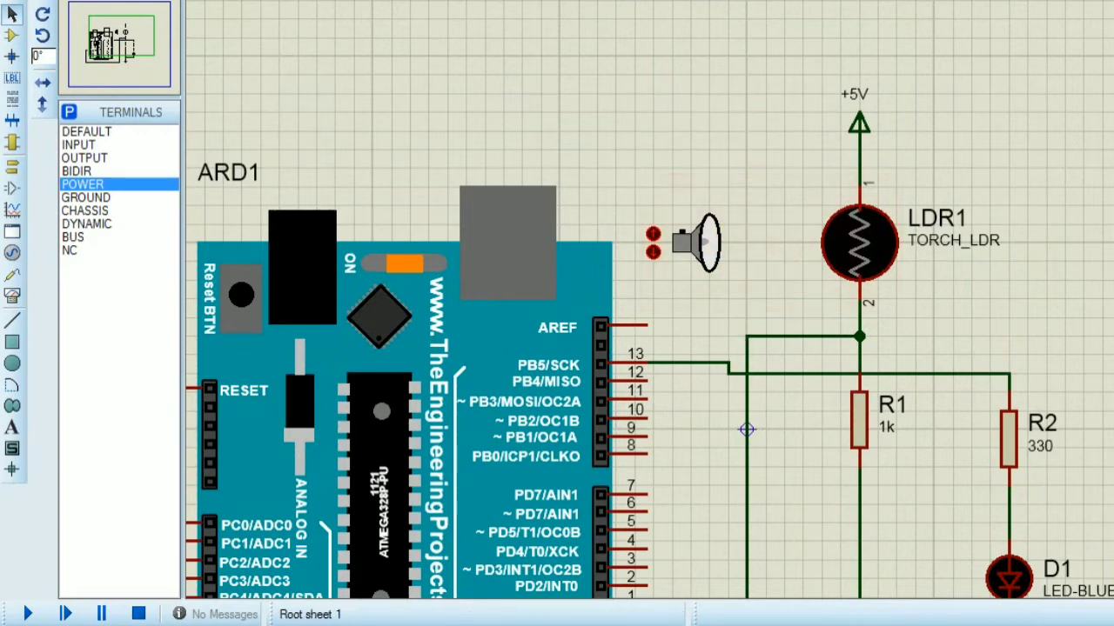
key("F7")
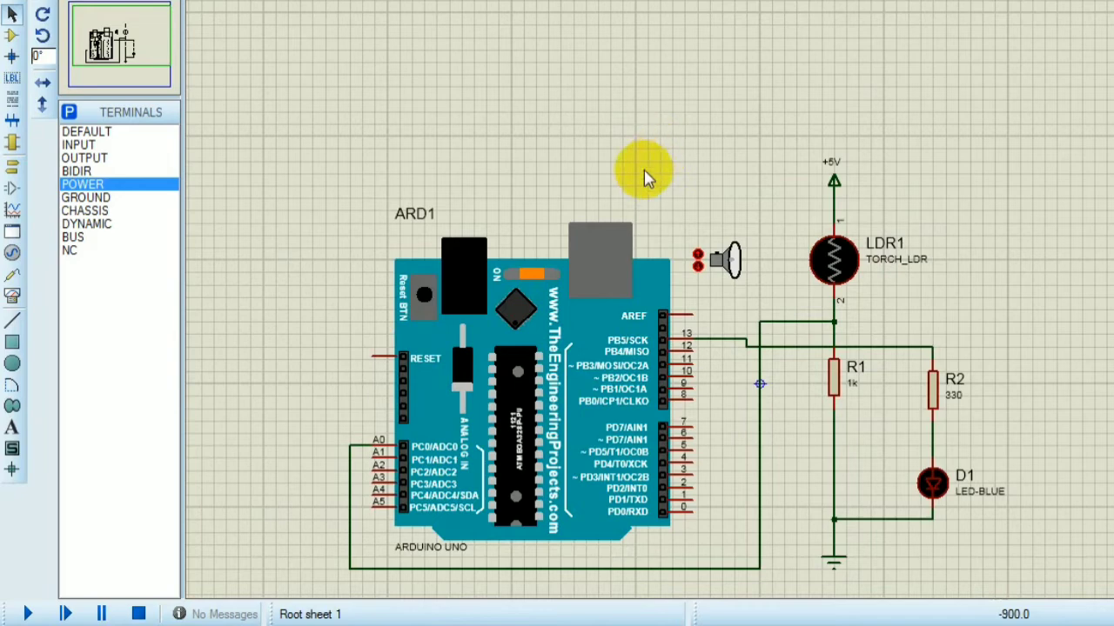
left_click(126, 44)
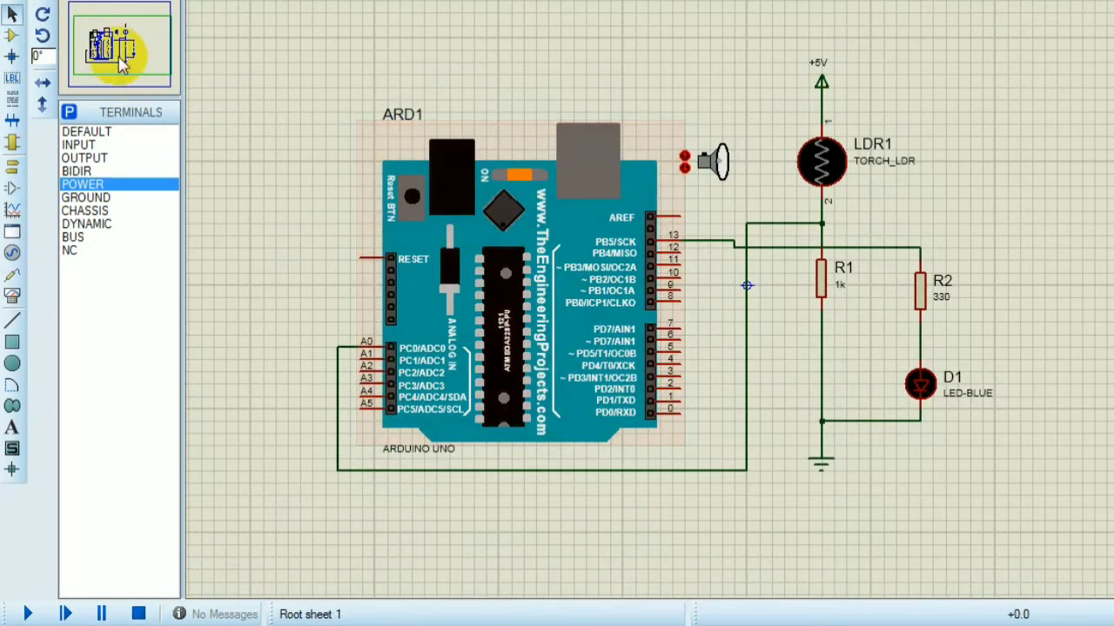
left_click(114, 49)
left_click_drag(111, 48, 124, 43)
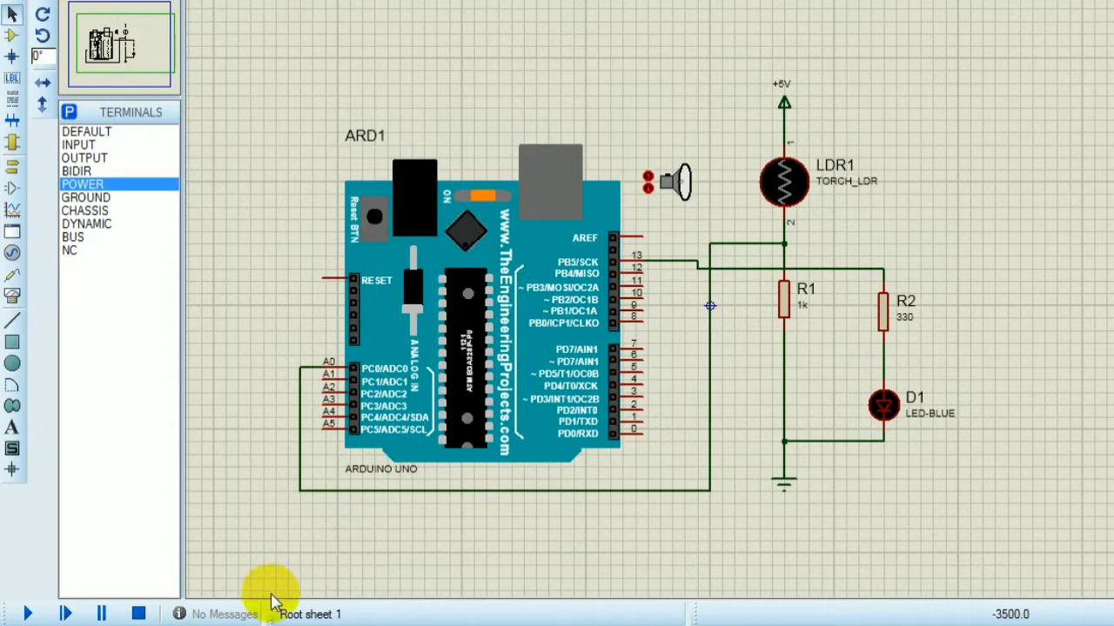
Switch to the Arduino IDE with the empty sketch_aug02a, reposition its window over the schematic and widen it
key("alt+Tab")
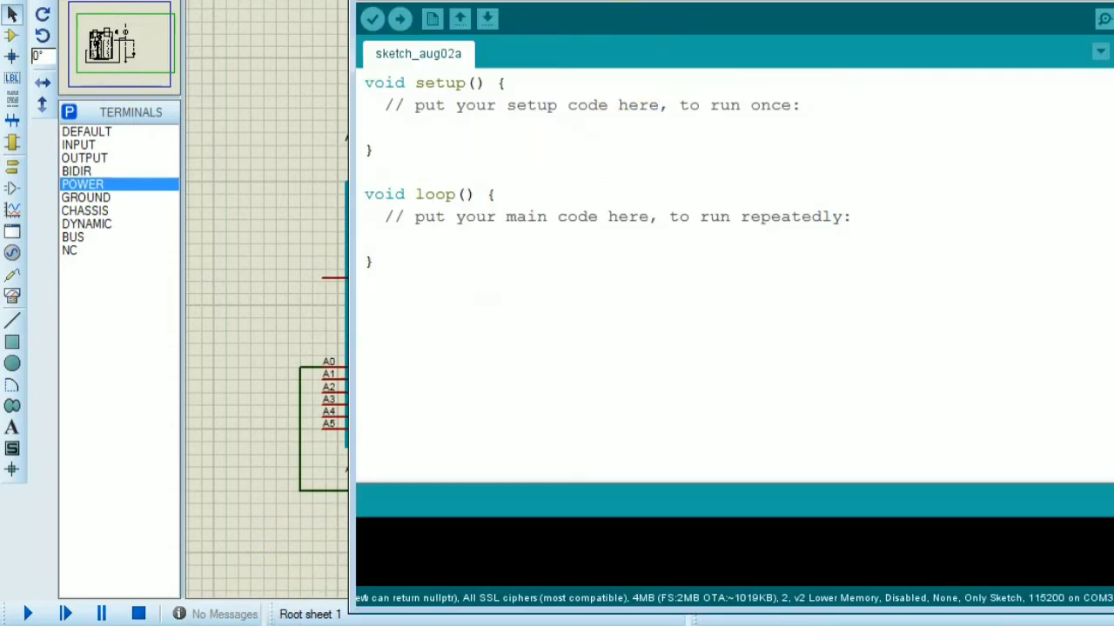
left_click_drag(696, 0, 622, 0)
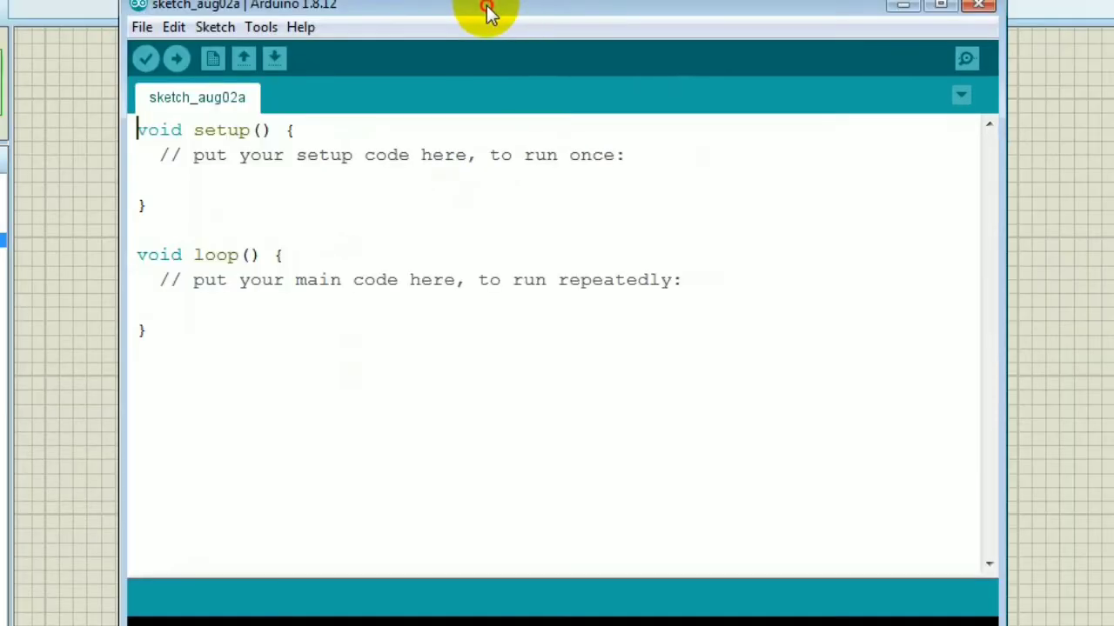
left_click_drag(474, 10, 473, 6)
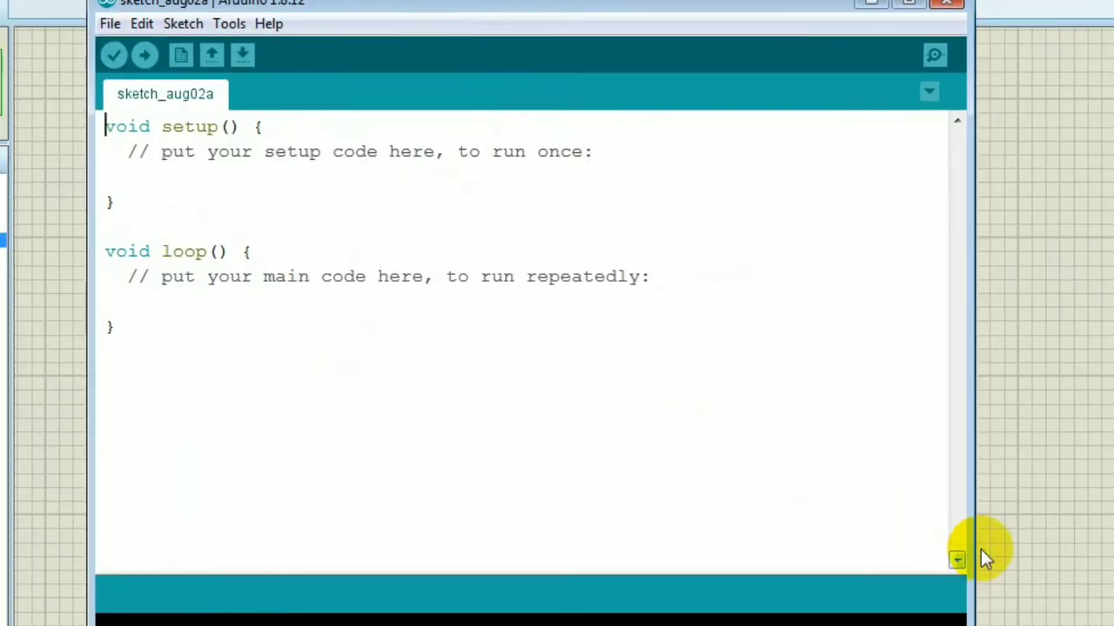
left_click_drag(973, 549, 1011, 540)
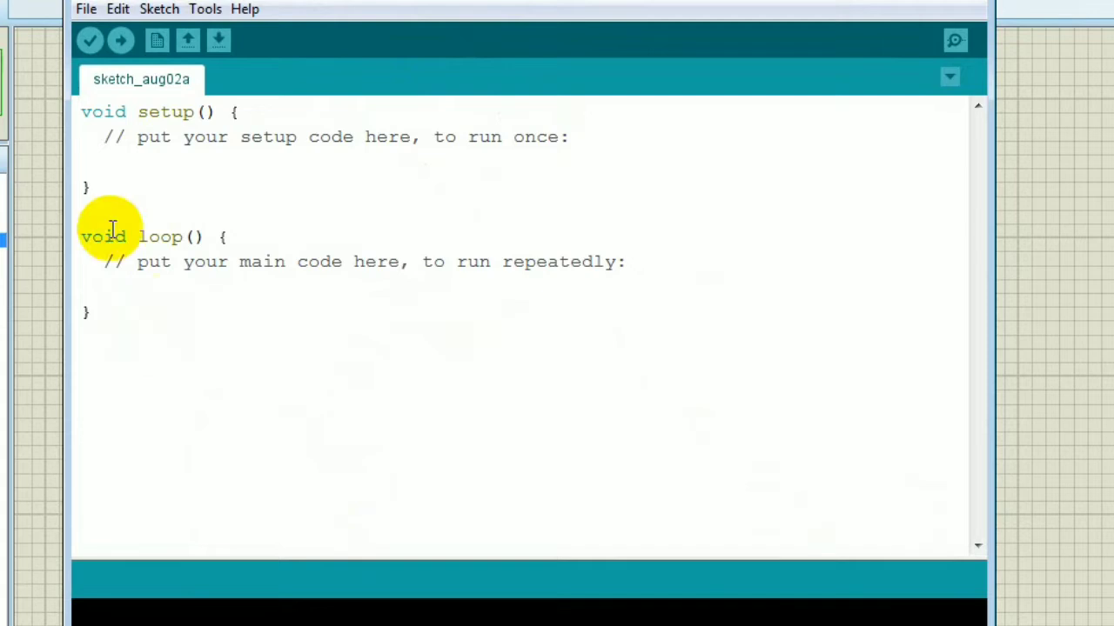
Place the cursor on the empty line in setup() and switch back to the Proteus schematic
left_click(96, 164)
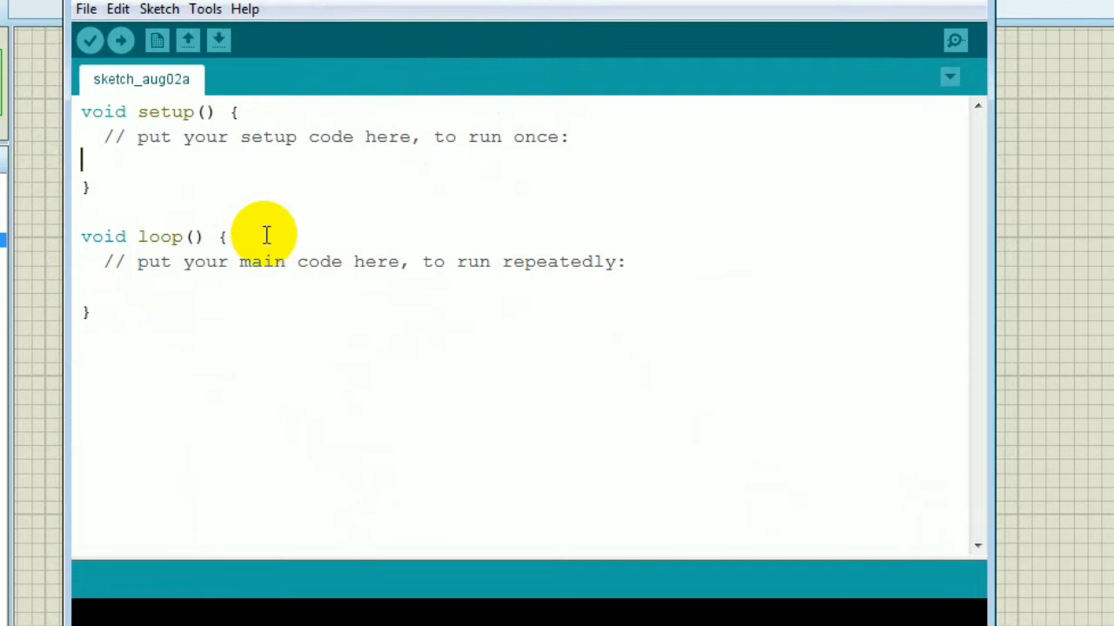
left_click(1010, 228)
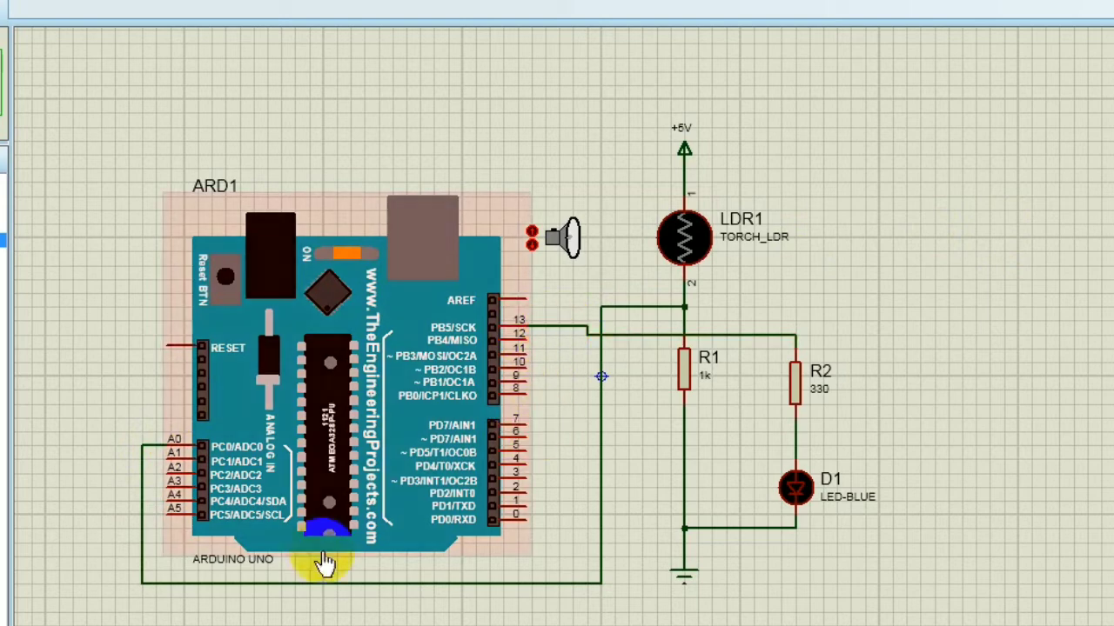
Switch to the Arduino IDE and add the statement pinMode (A0,OUTPUT); inside setup(), followed by a new line
left_click(287, 625)
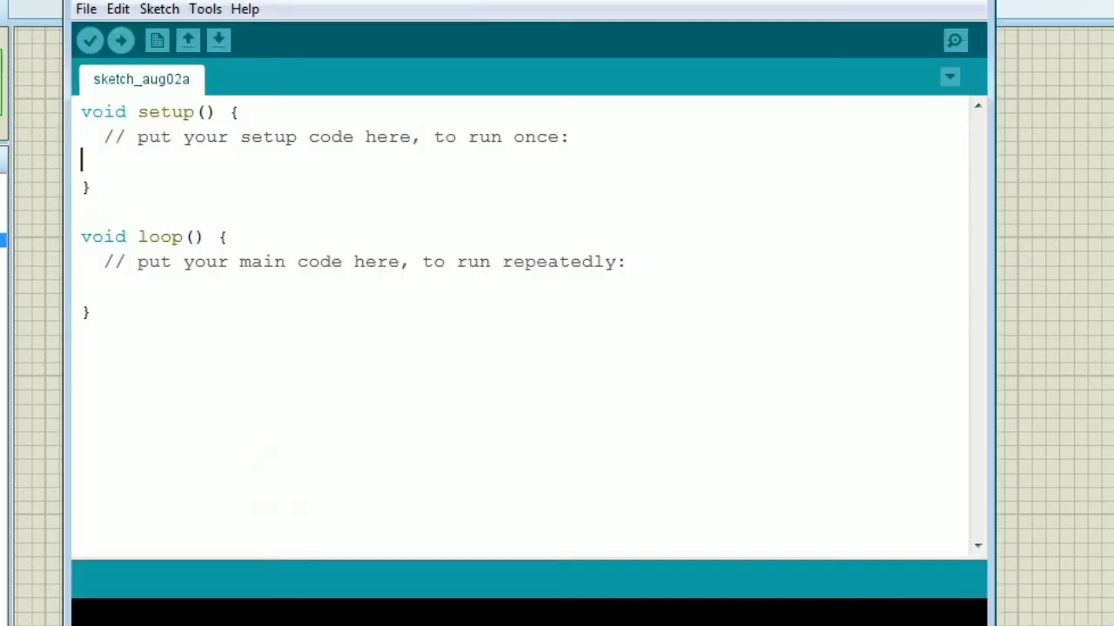
left_click(98, 158)
type("pin")
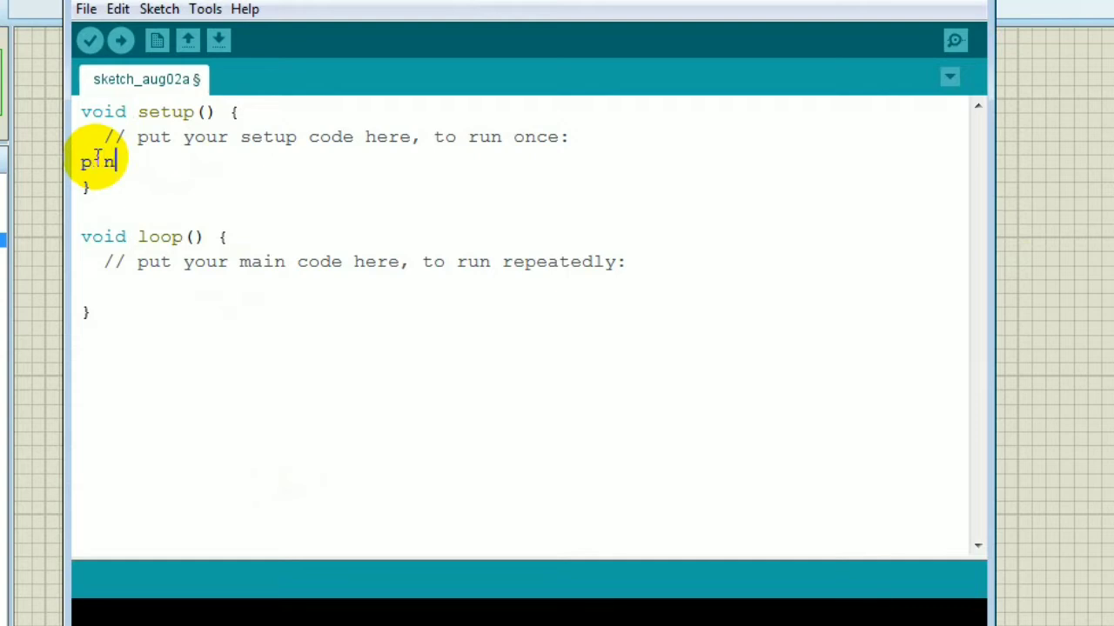
type("Mode (")
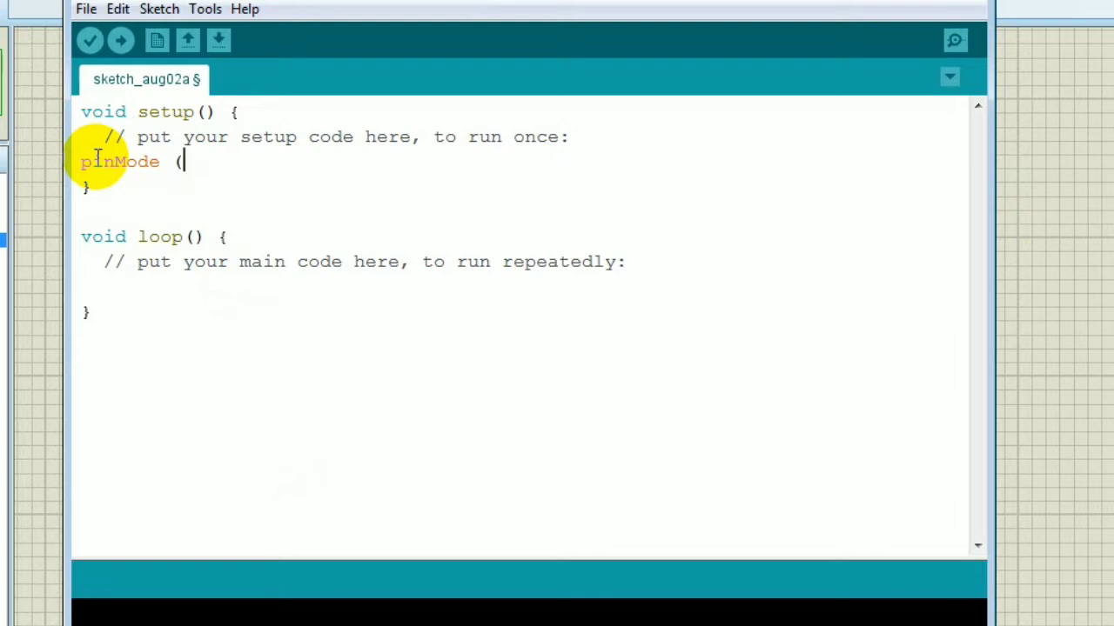
type("A0,OUTPUT")
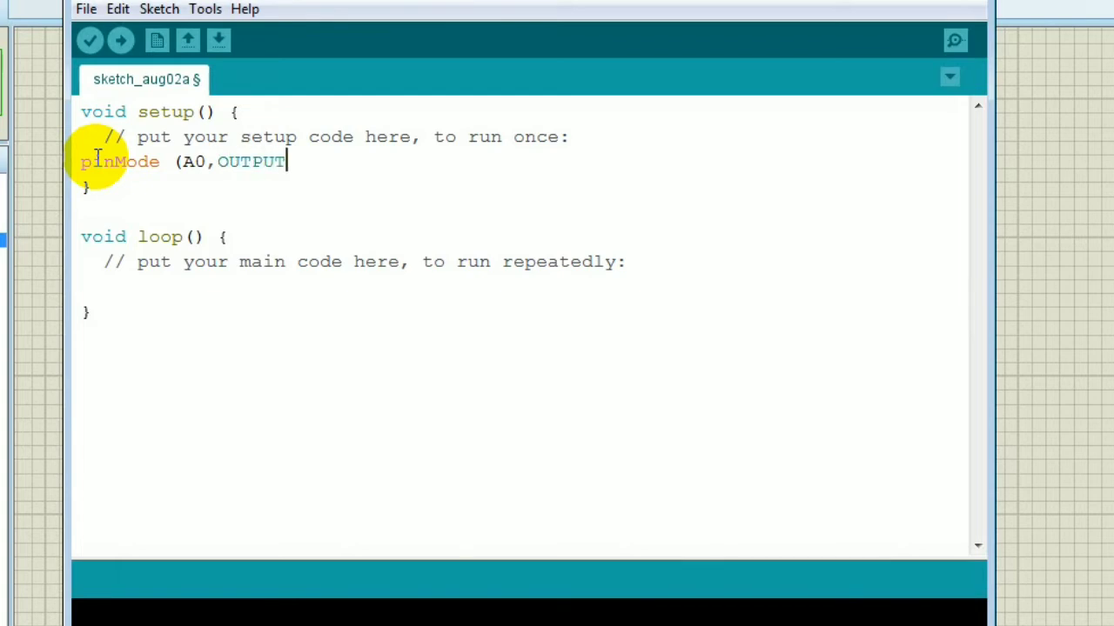
type(");")
key("Return")
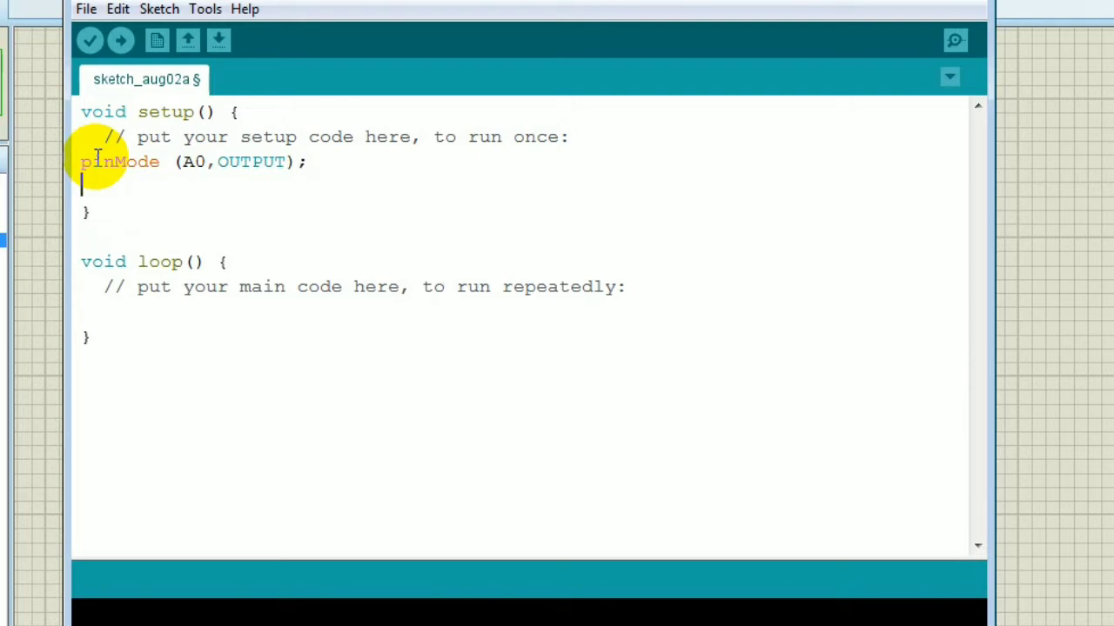
Add the statement pinMode (13,OUTPUT); on the second code line of setup()
type("PIN")
key("BackSpace")
key("BackSpace")
key("BackSpace")
type("pinMode")
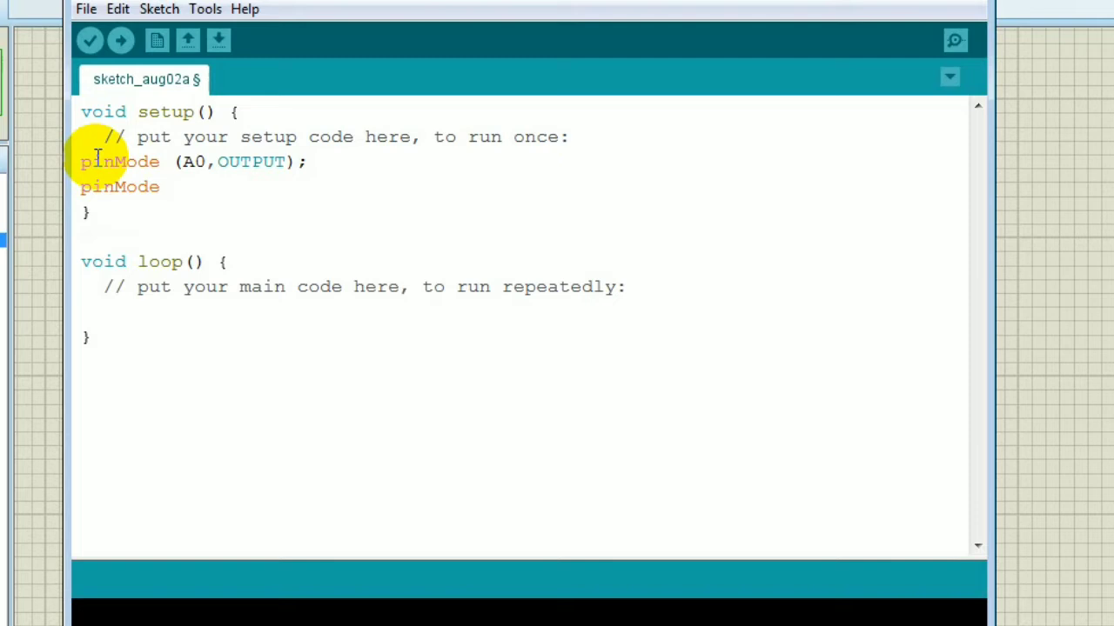
type(" (13,OUTPU")
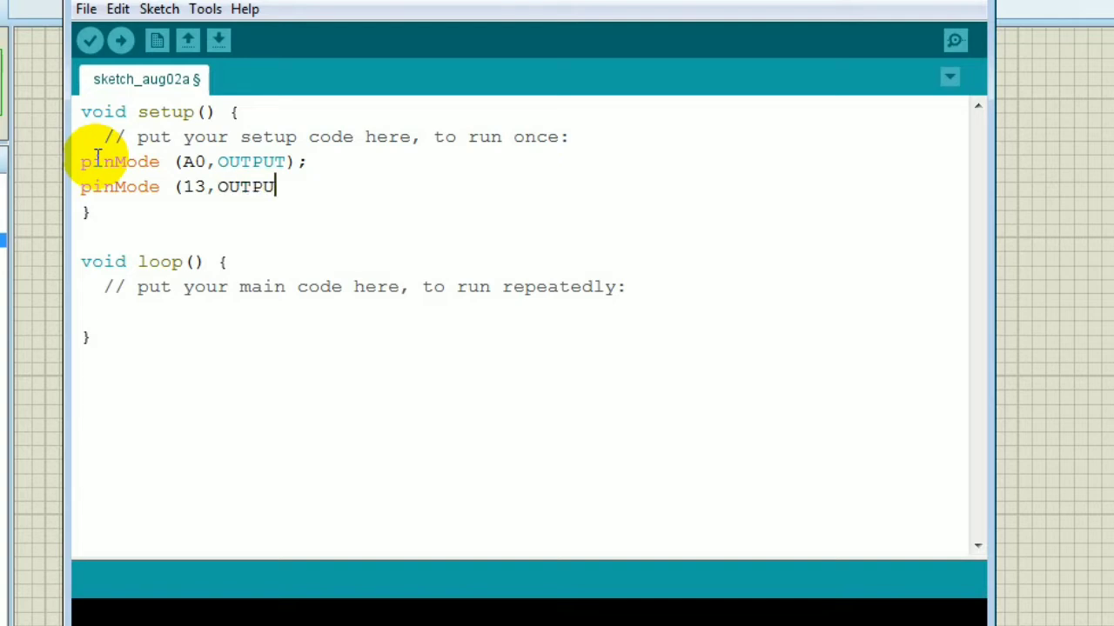
type("T)")
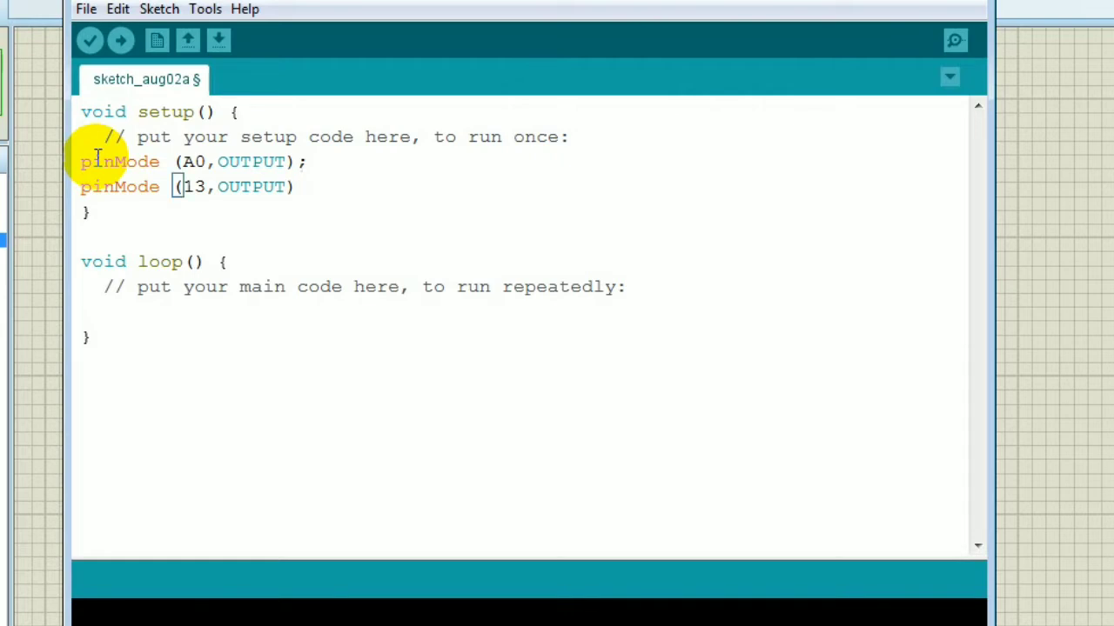
type(";")
Change the mode of pin A0 to INPUT in the first pinMode statement
left_click(252, 162)
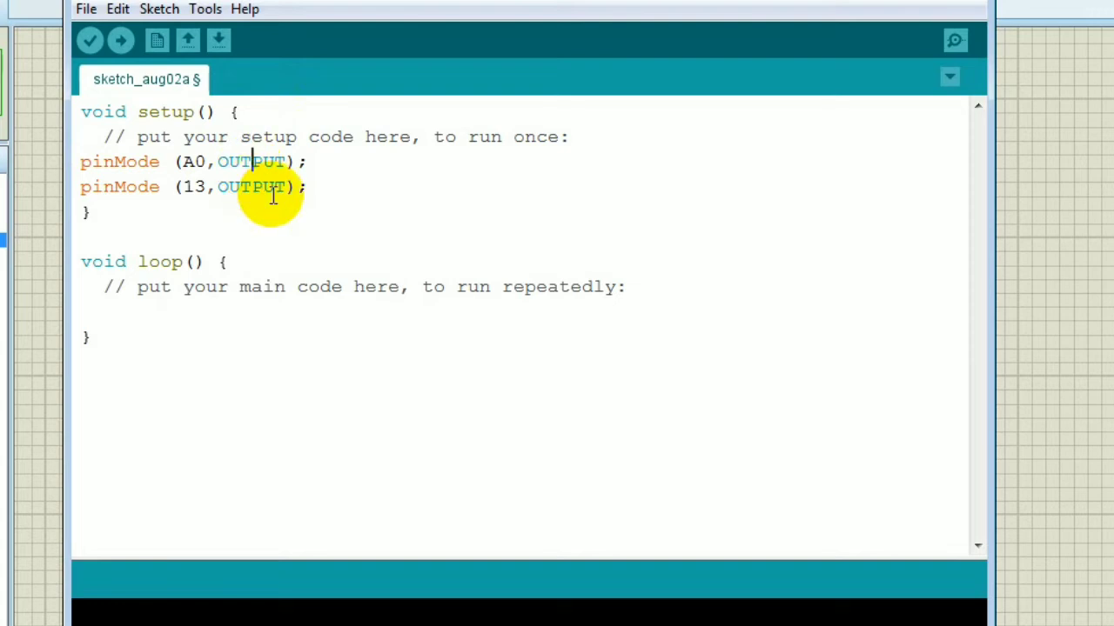
key("BackSpace")
key("BackSpace")
key("BackSpace")
type("IN")
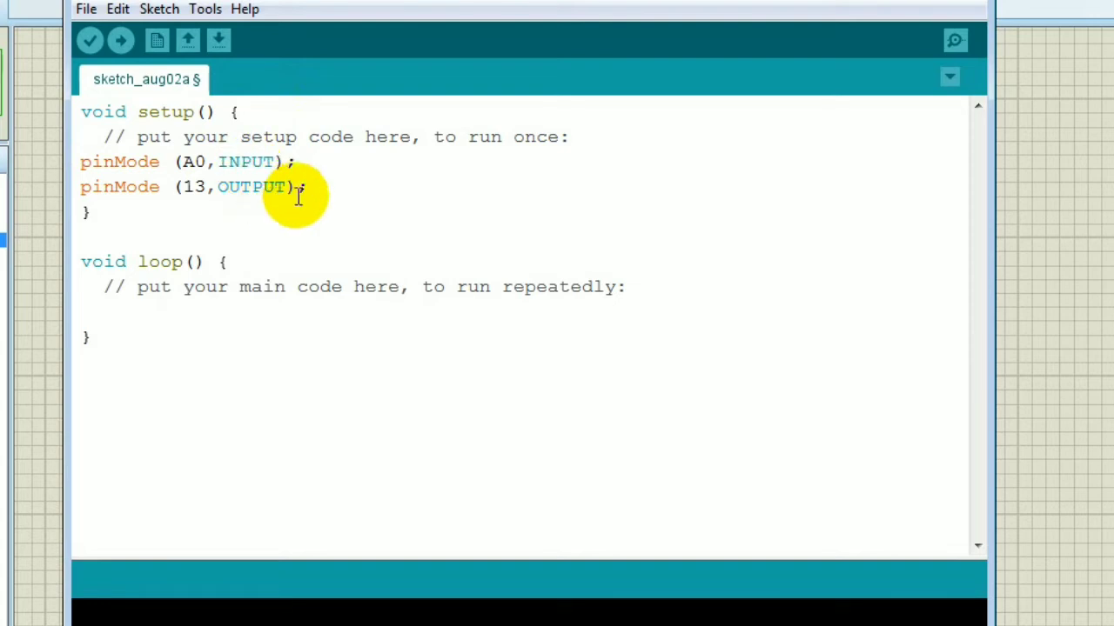
Insert an empty line after the pin 13 statement and indent both pinMode lines by one level
left_click(310, 185)
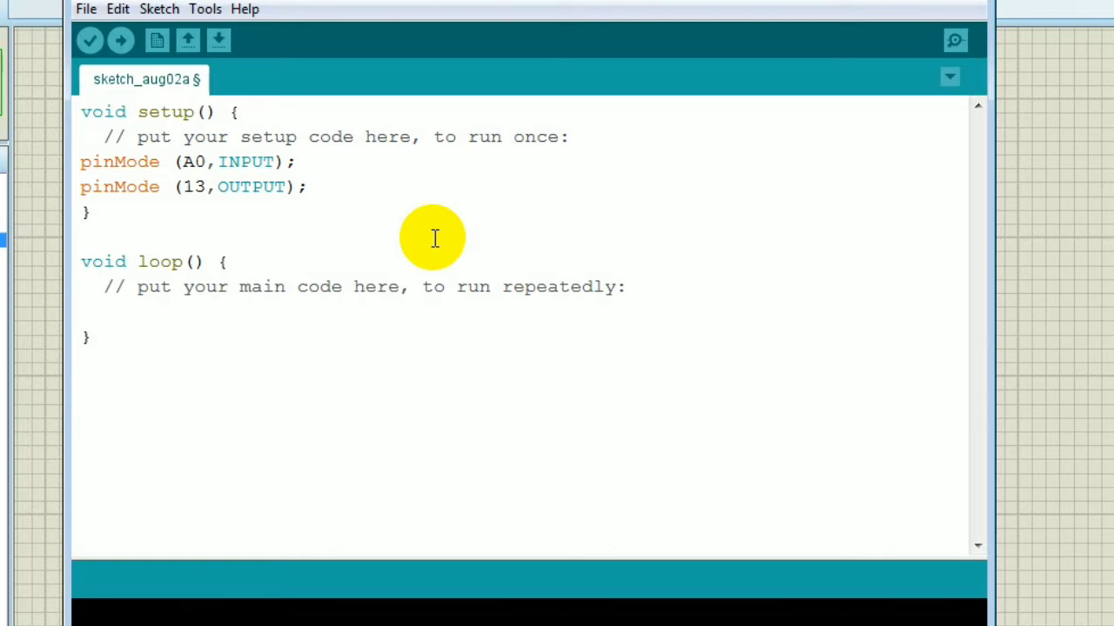
key("Return")
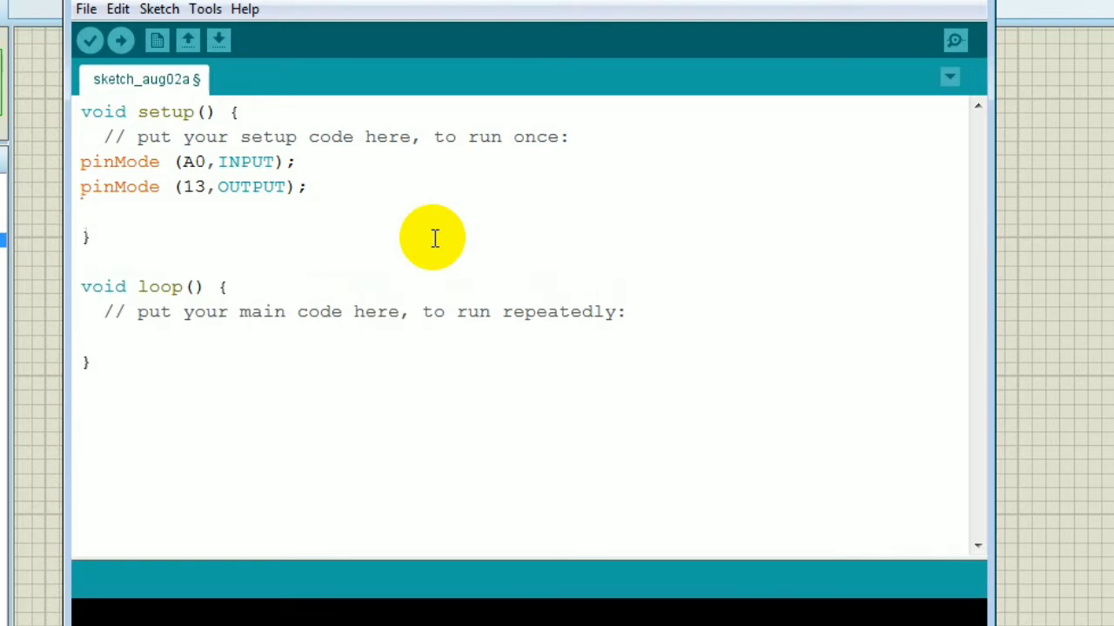
left_click(83, 166)
key("Tab")
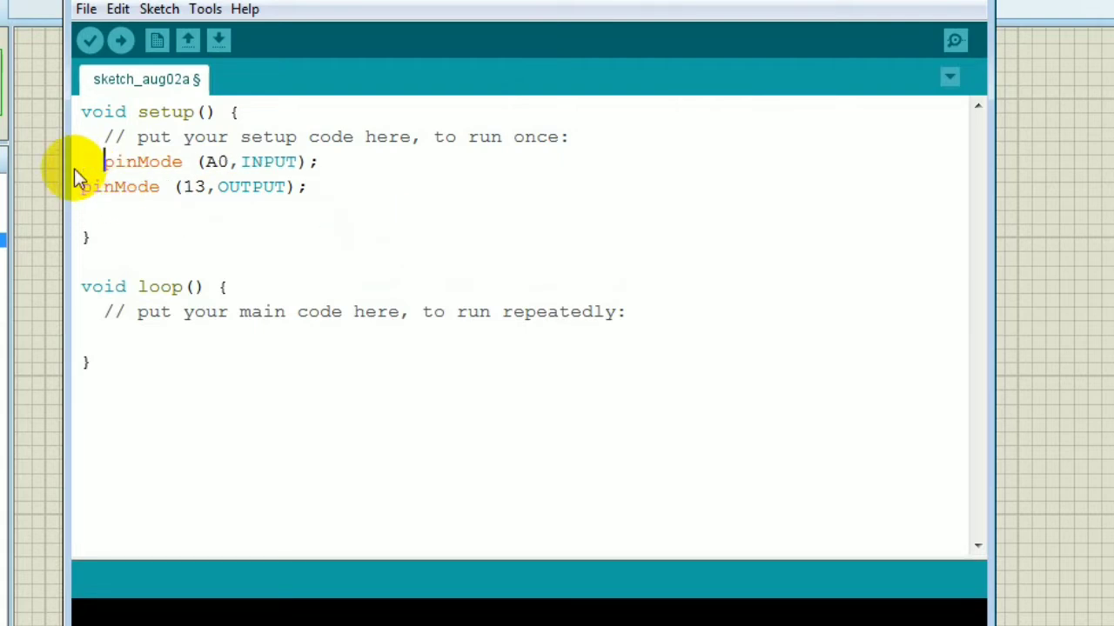
left_click(75, 179)
key("Tab")
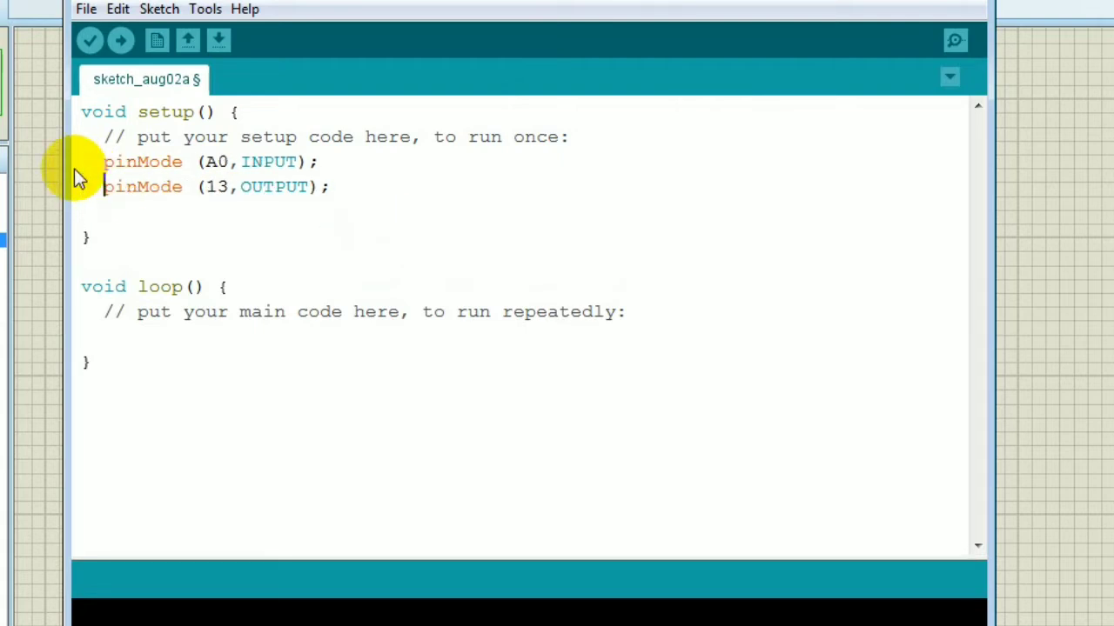
Add the indented statement Serial.begin(9600); on the empty line below the pinMode statements in setup()
key("Right")
key("Right")
key("Right")
key("Left")
key("Down")
key("Left")
key("Right")
key("Tab")
type("Serial.be")
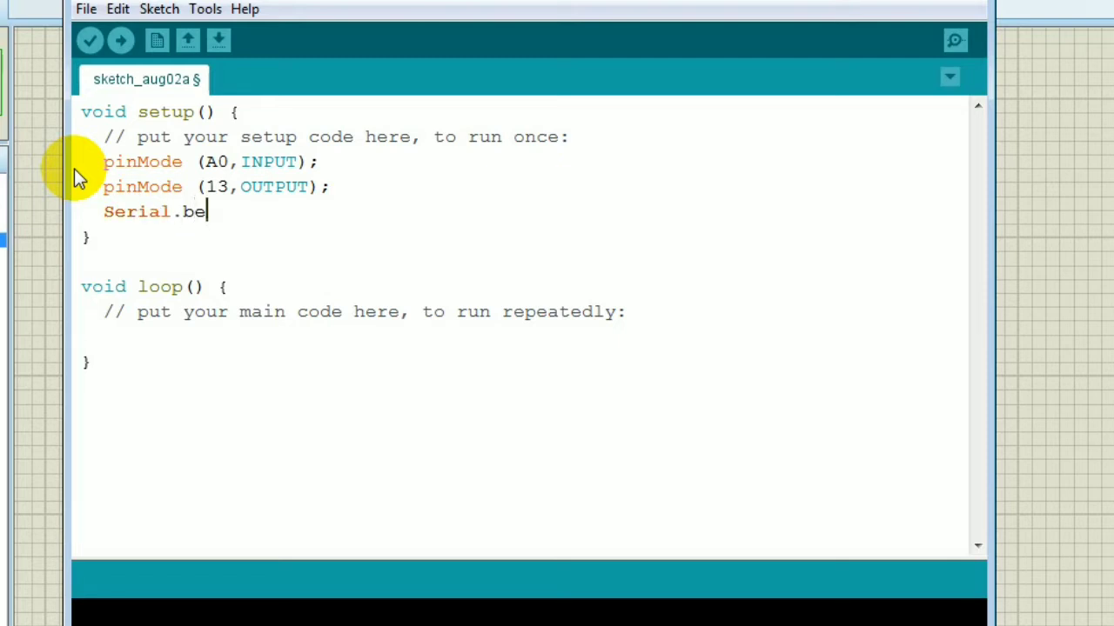
type("gin(9")
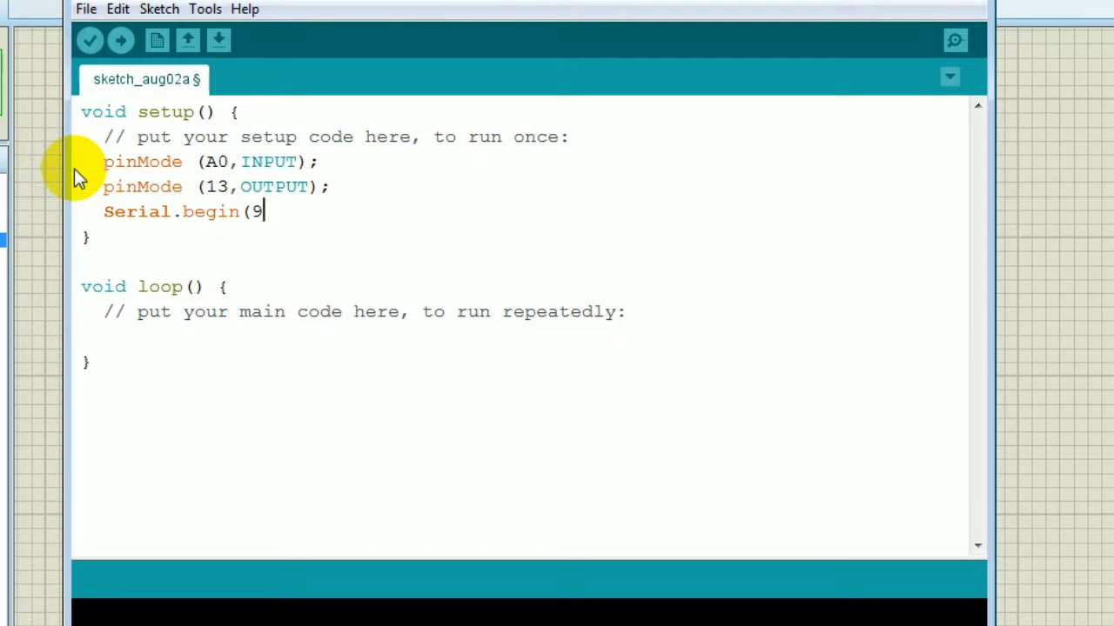
type("600);")
Write nilai = analogRead (A0); on the empty line inside loop()
left_click(148, 337)
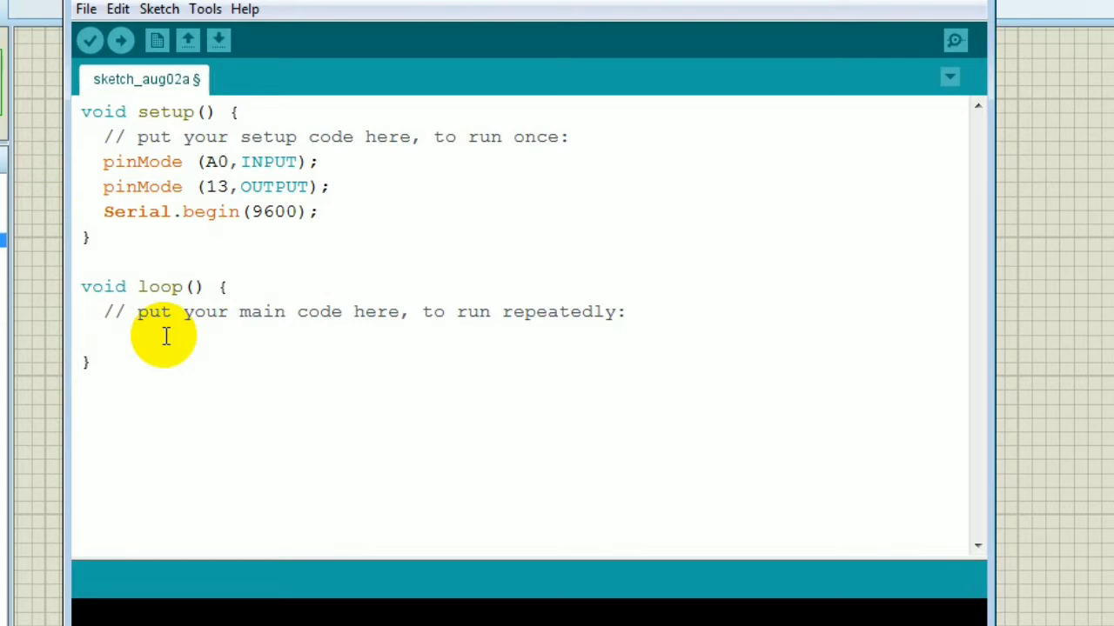
type("nilai =")
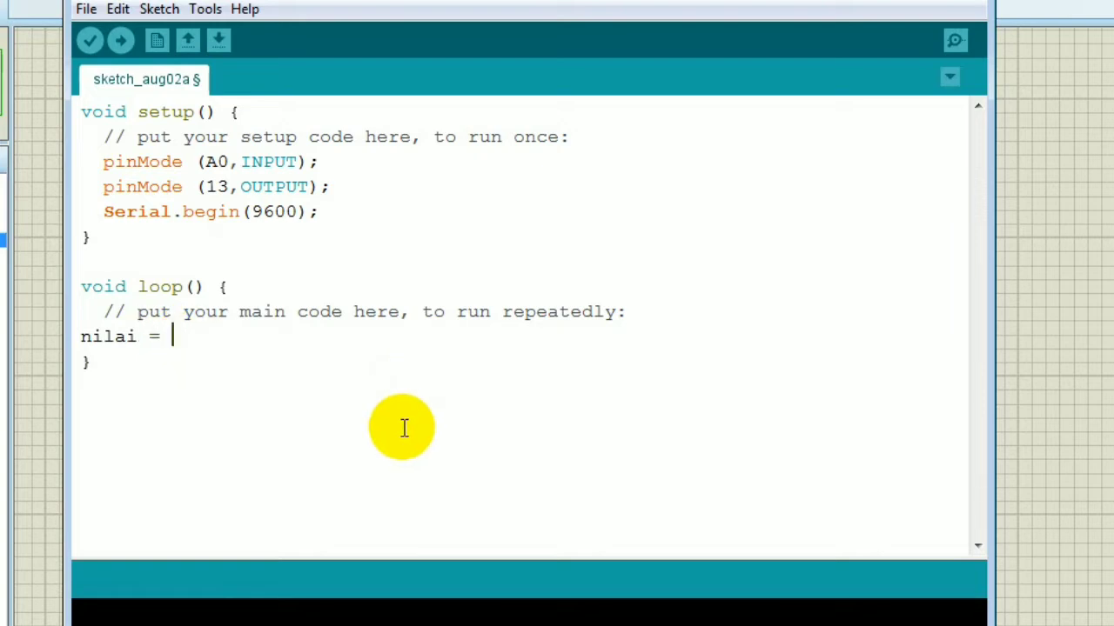
type(" analo")
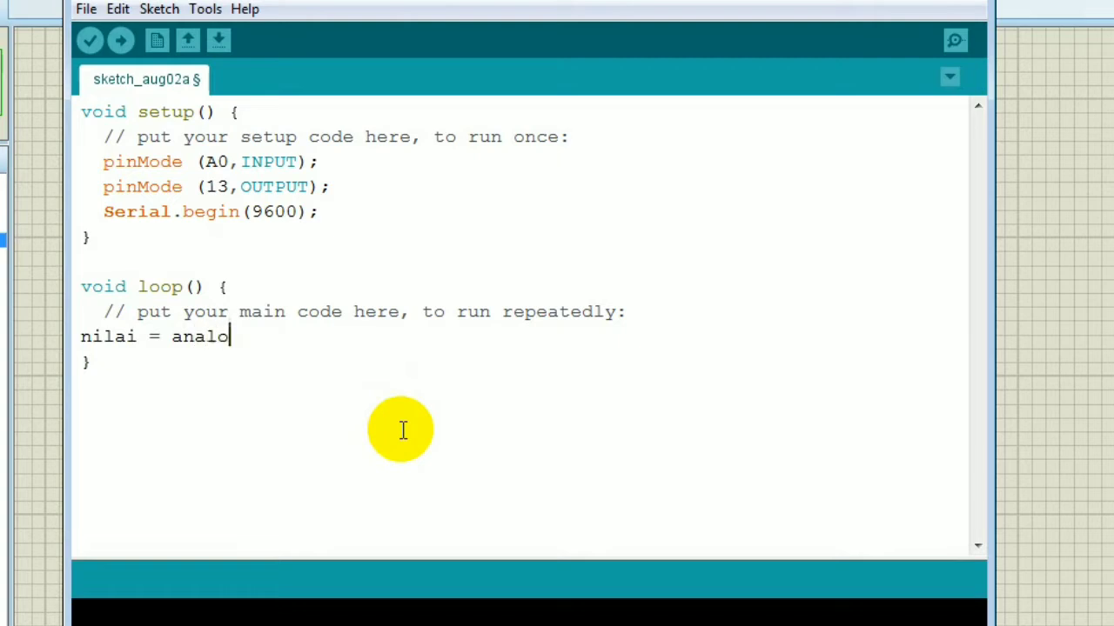
type("gRead")
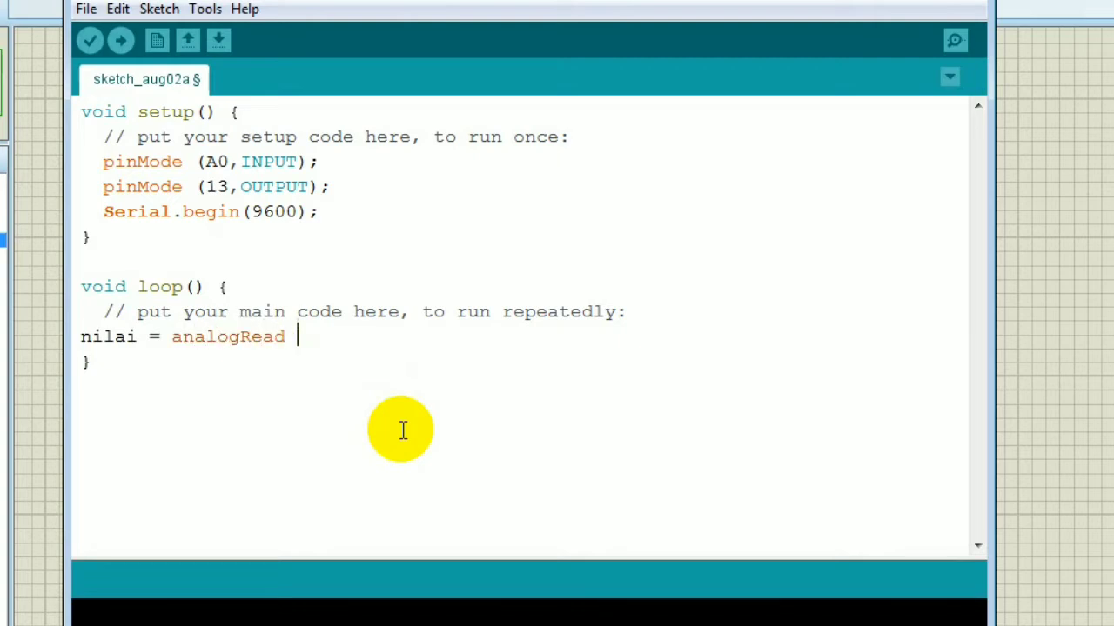
type(" (A0);")
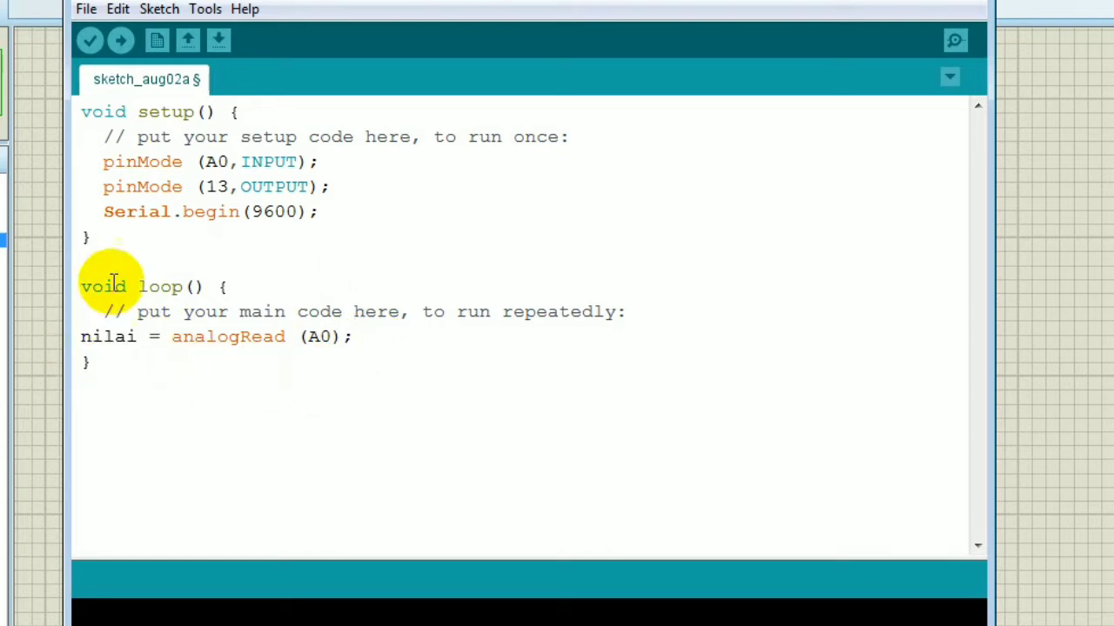
Declare the global variable int nilai; at the start of the sketch, with a blank line before setup()
left_click(82, 112)
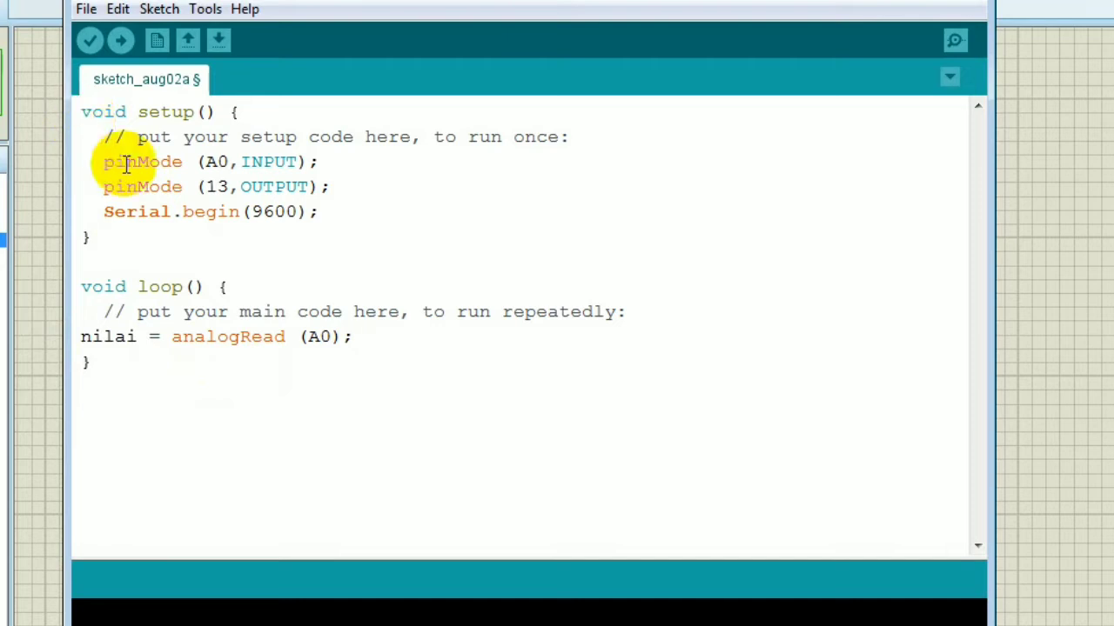
key("Return")
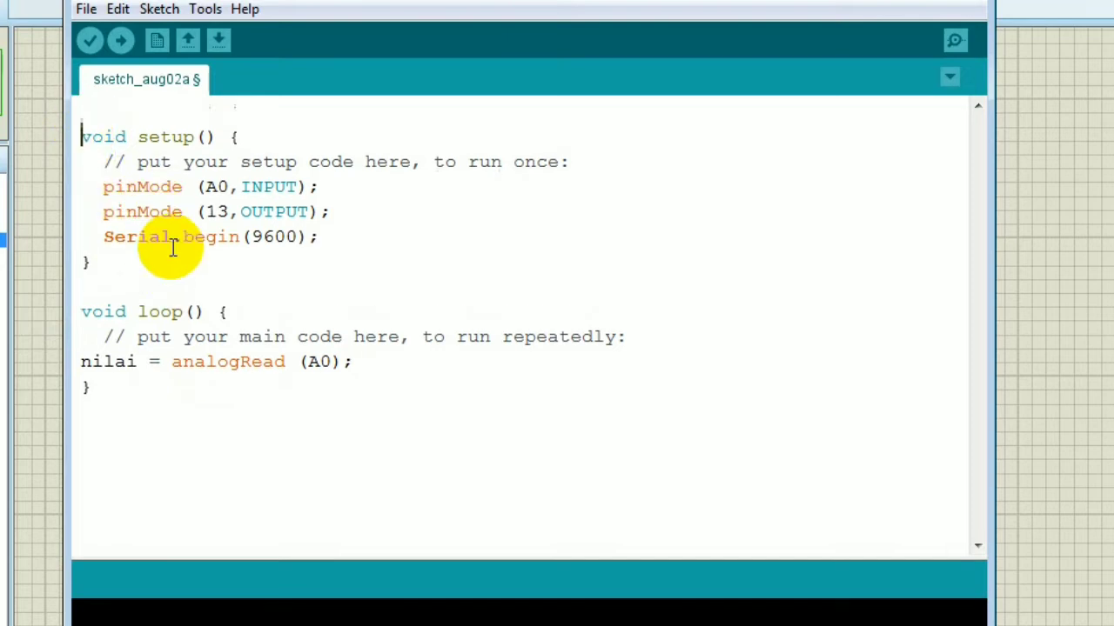
key("Up")
type("int nil")
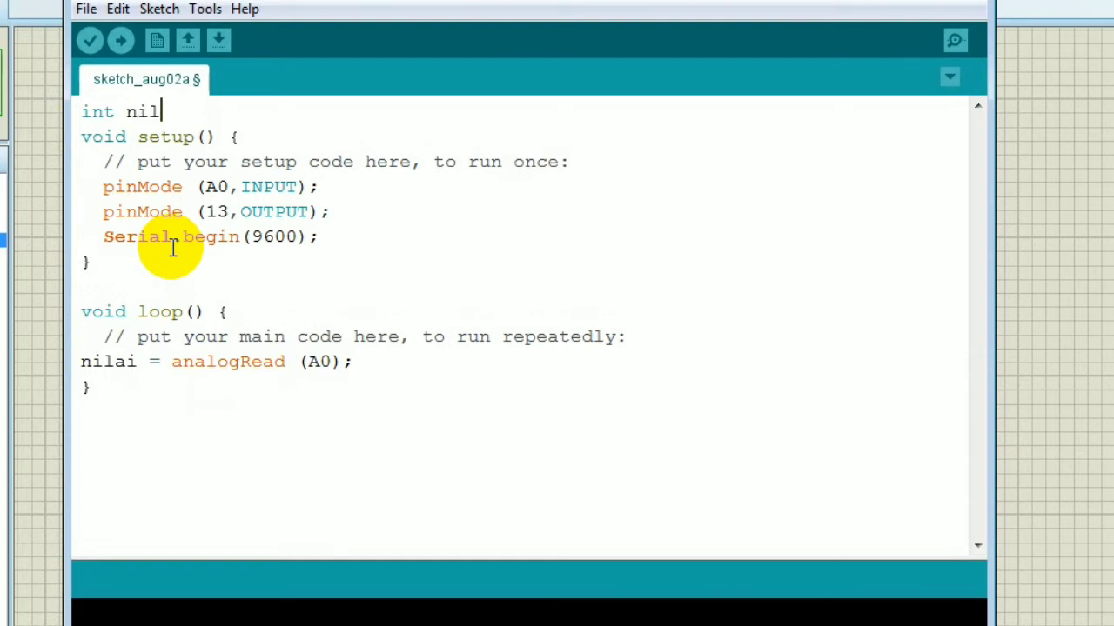
type("ai;")
key("Return")
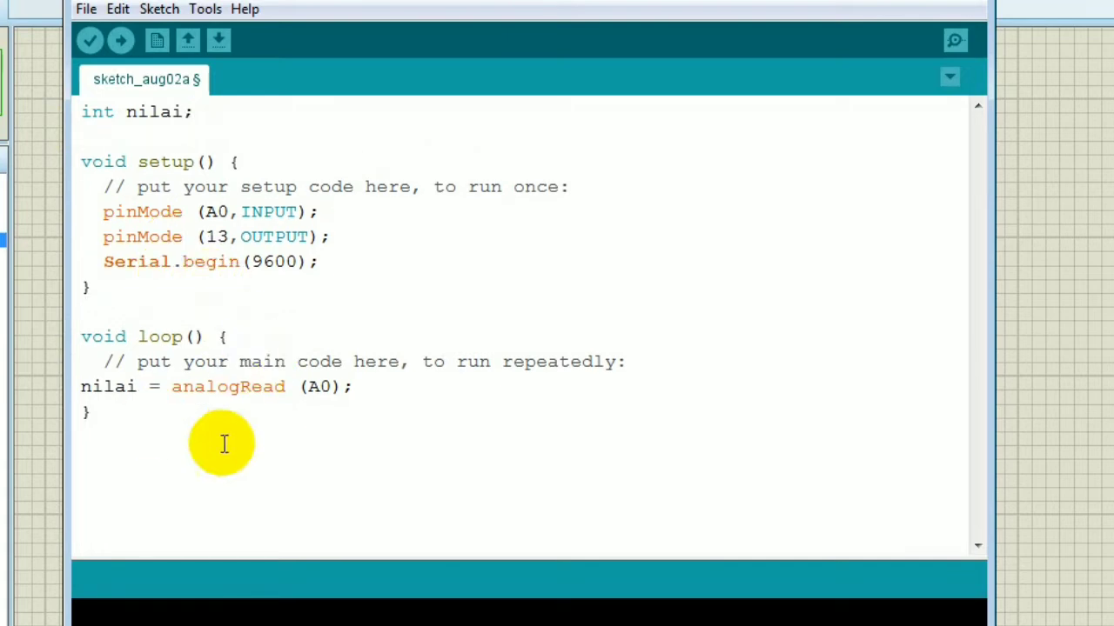
Insert a new line after the analogRead statement in loop() and indent that statement by one level
left_click(367, 395)
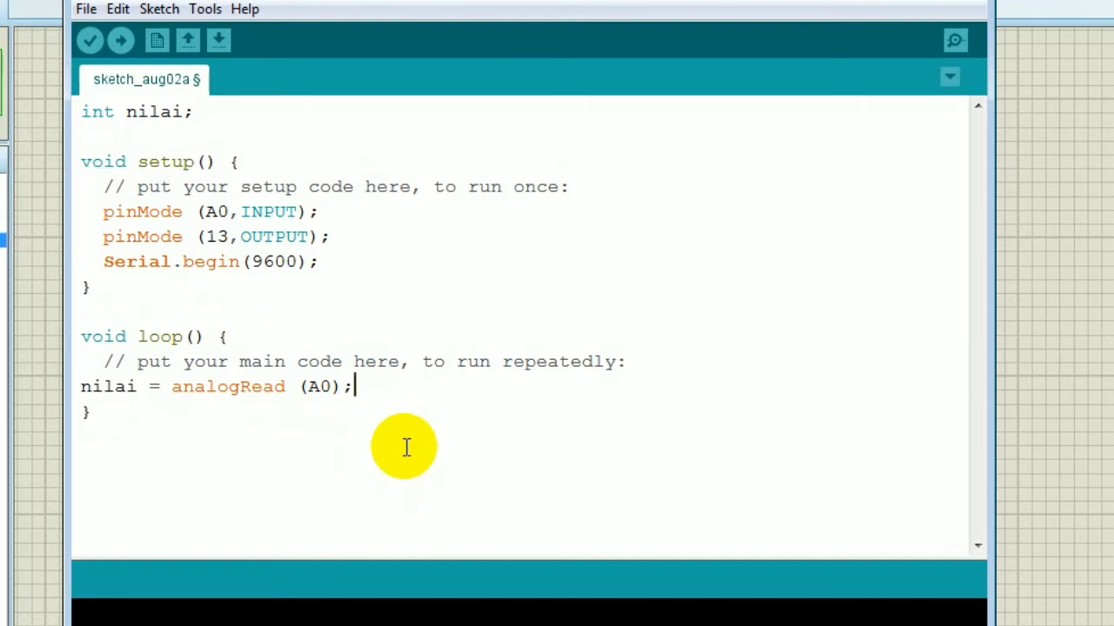
key("Return")
key("Up")
key("Tab")
key("Down")
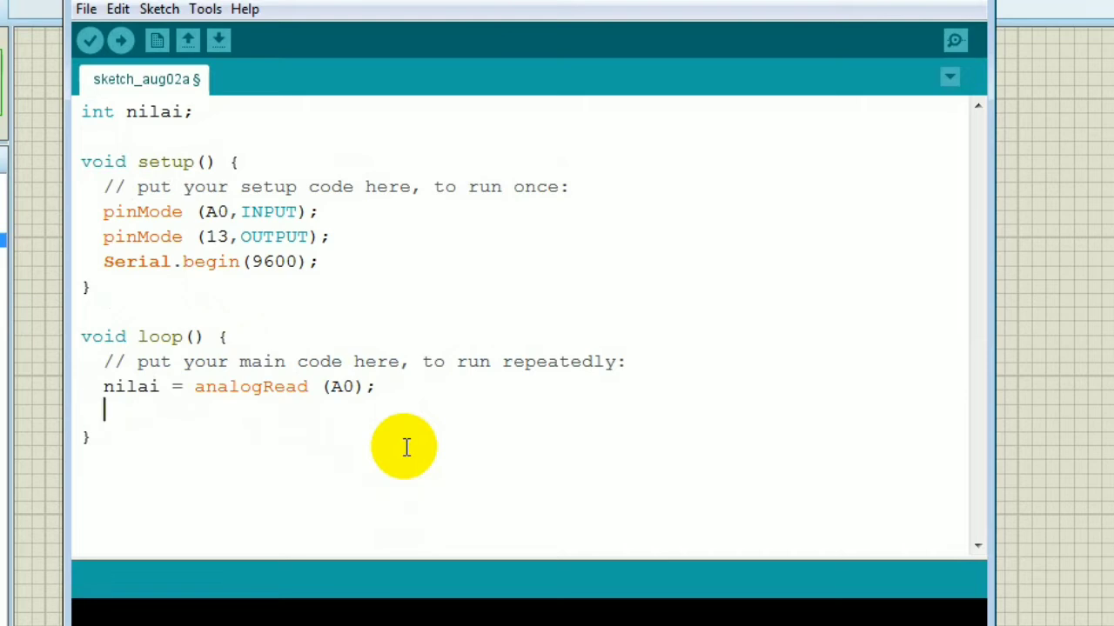
Begin an indented Serial.print ( statement below the analogRead line, containing the text Nilai LDR : without quotes
key("Tab")
type("Serial")
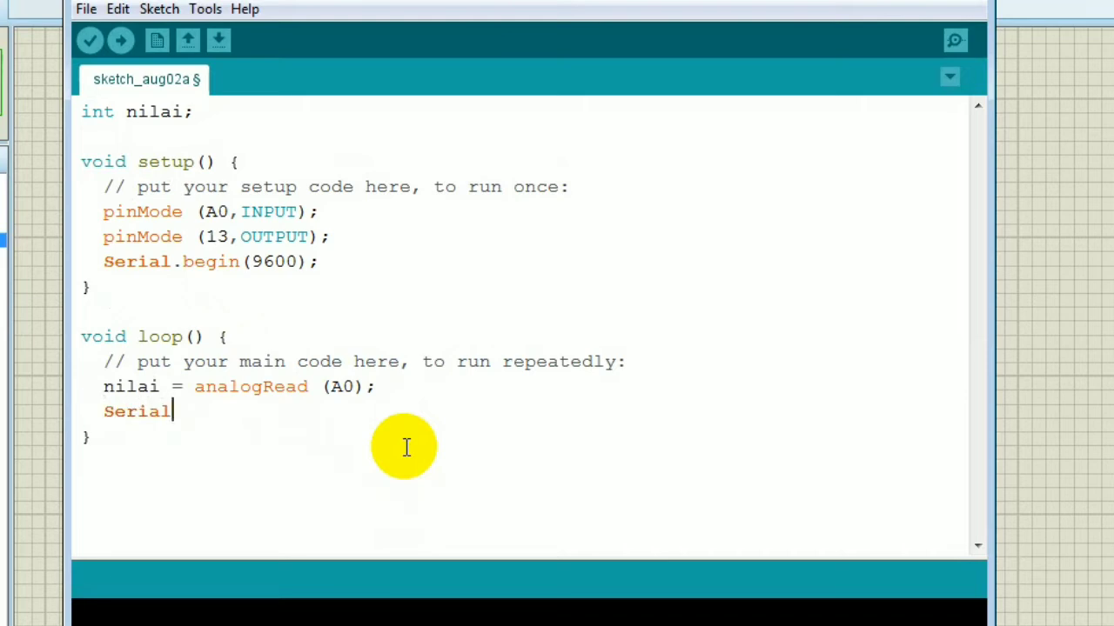
type(".print (")
type("Ni")
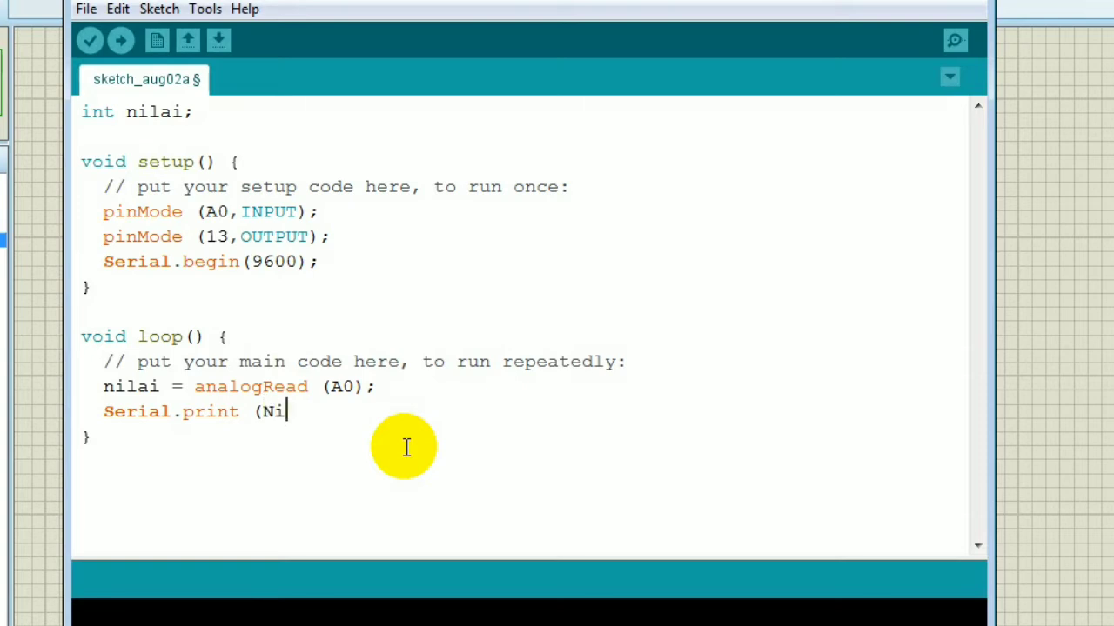
type("lai LDR :")
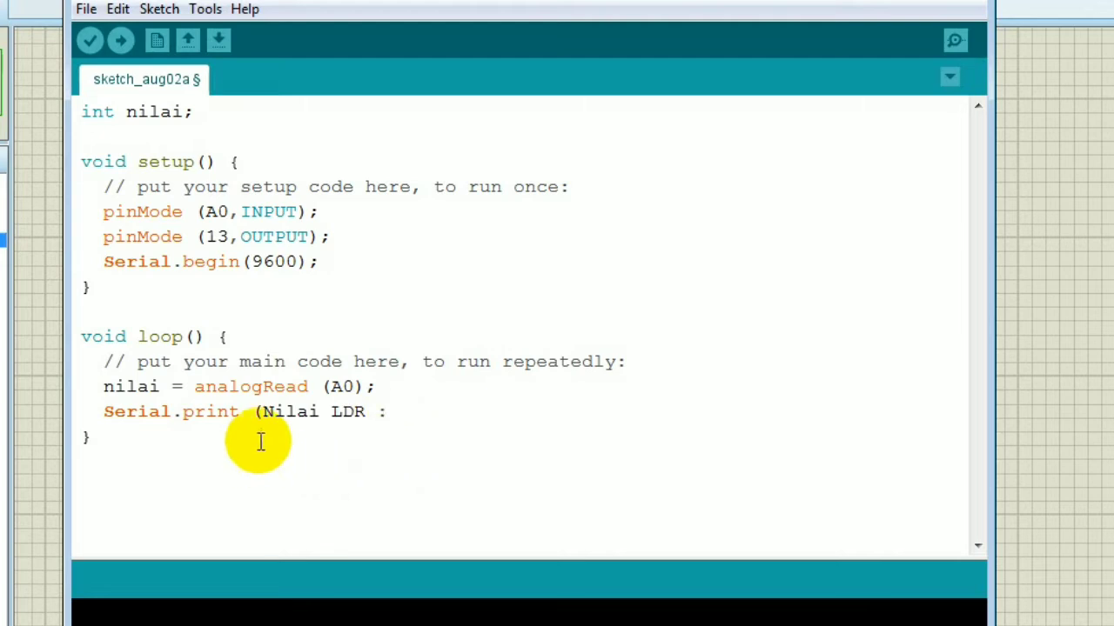
Enclose the Nilai LDR : text in double quotes and complete the statement as Serial.print ("Nilai LDR : ");
left_click(263, 414)
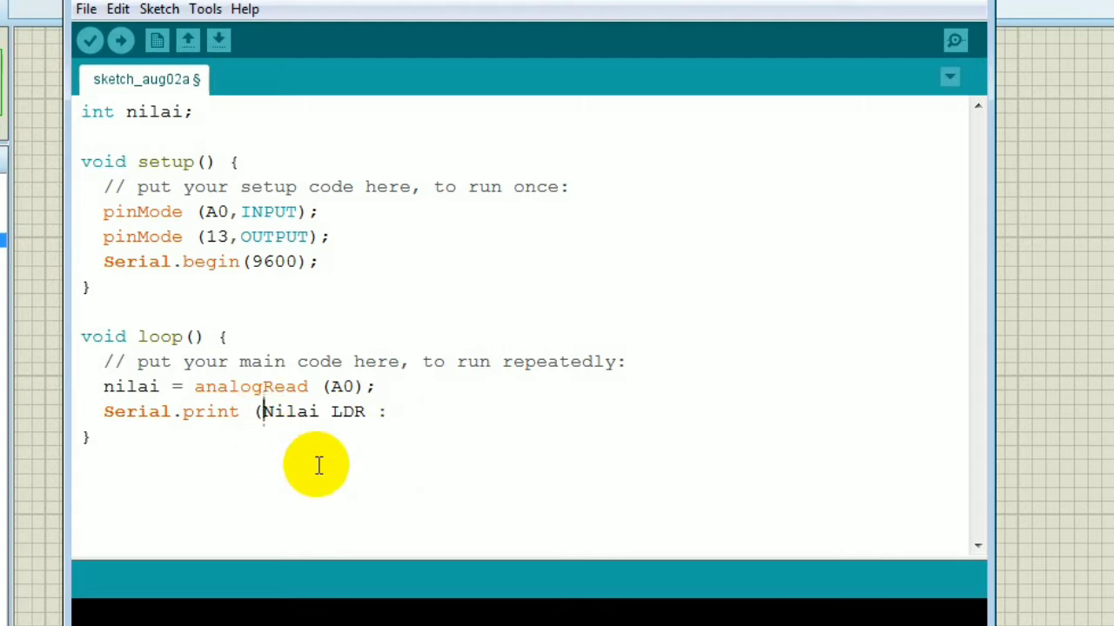
type("\"")
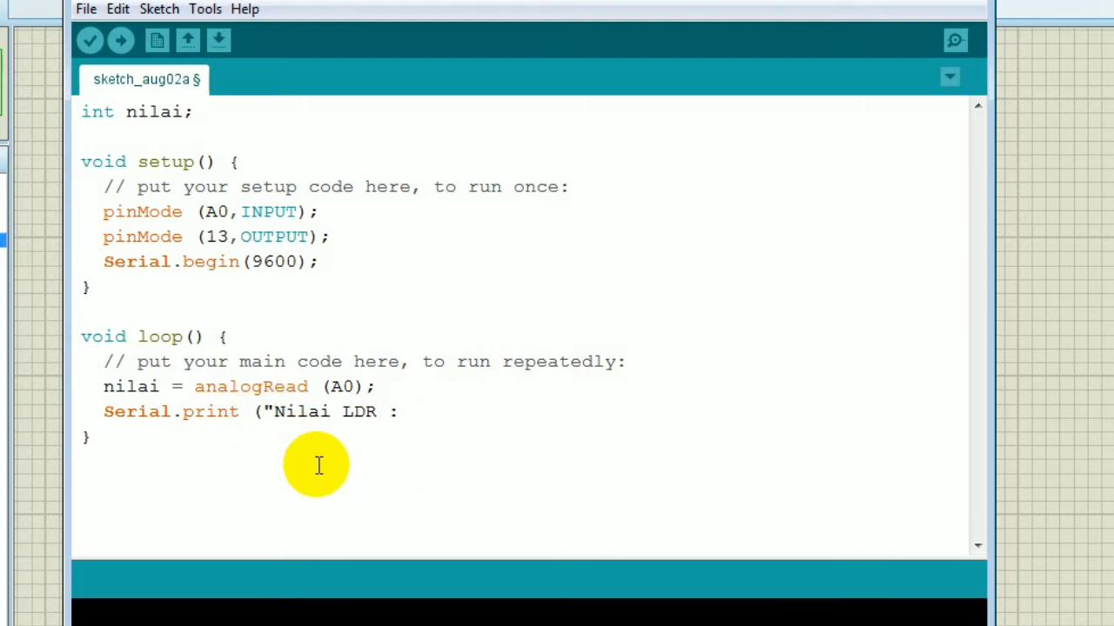
key("Right")
key("Right")
key("Right")
key("Right")
key("Right")
key("Right")
key("Right")
key("Right")
key("Right")
key("Right")
key("Right")
type("\")")
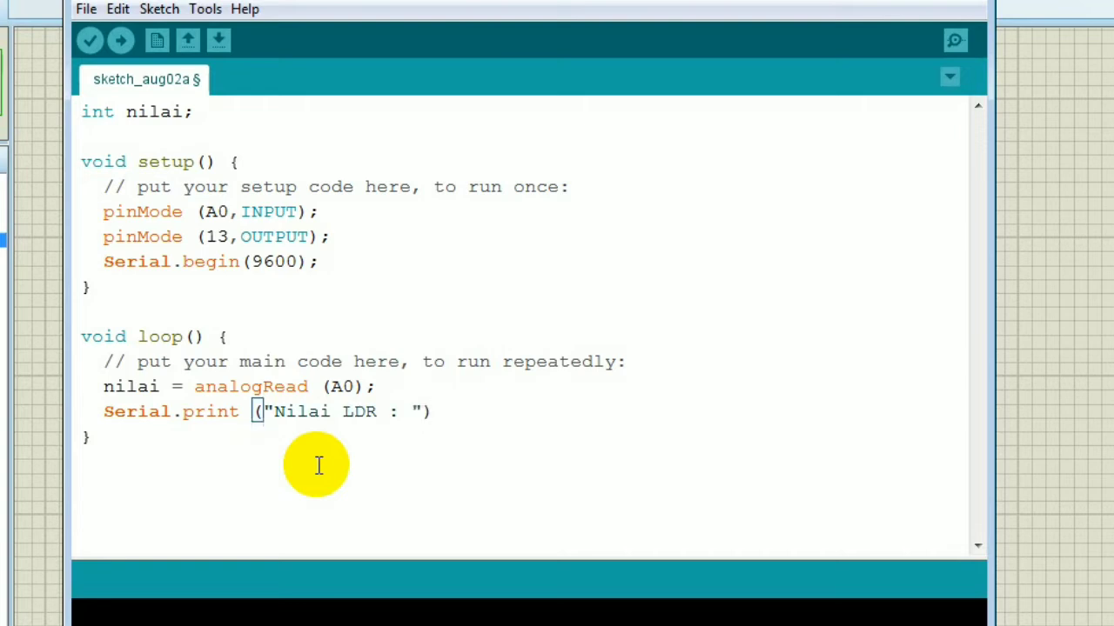
type(";")
Add the statement Serial.print (nilai); on a new line below the Nilai LDR print statement in loop()
key("Return")
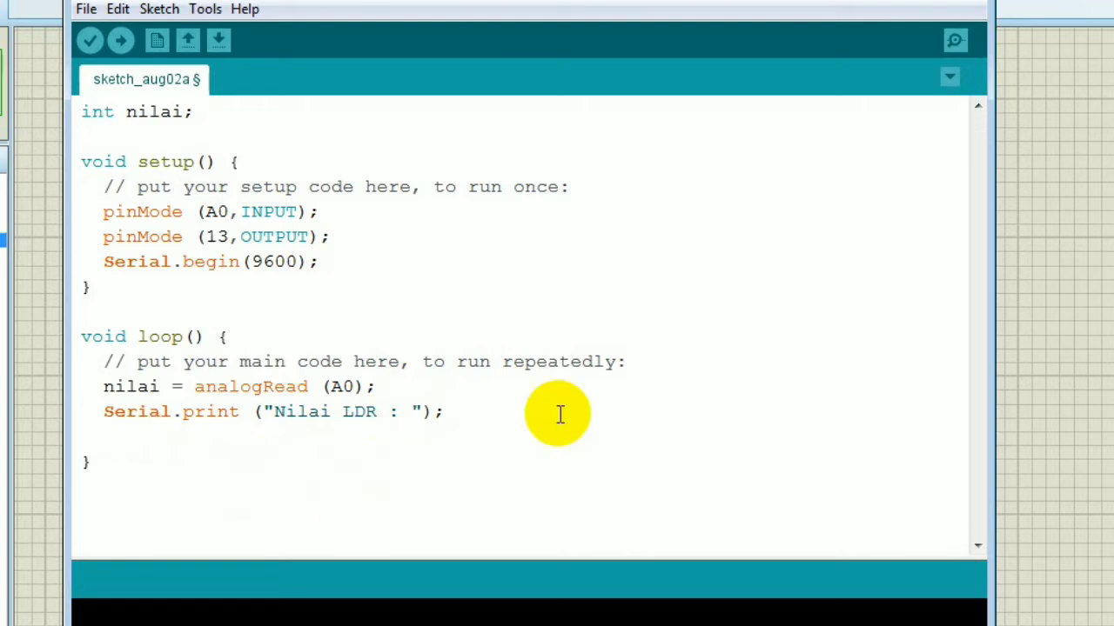
type("Serial.p")
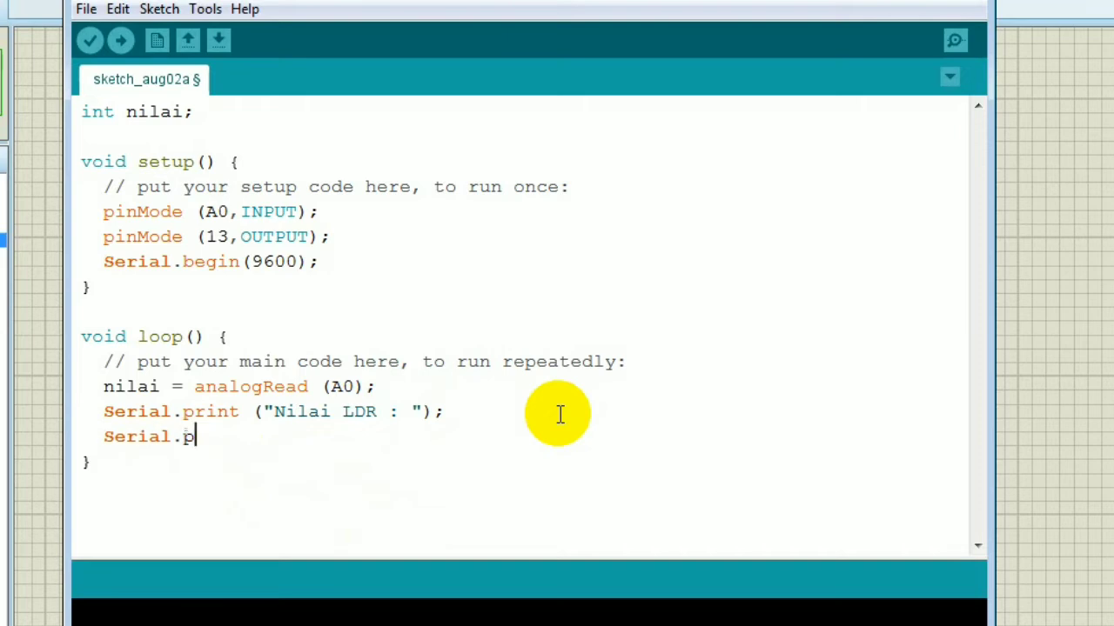
type("rint (nil")
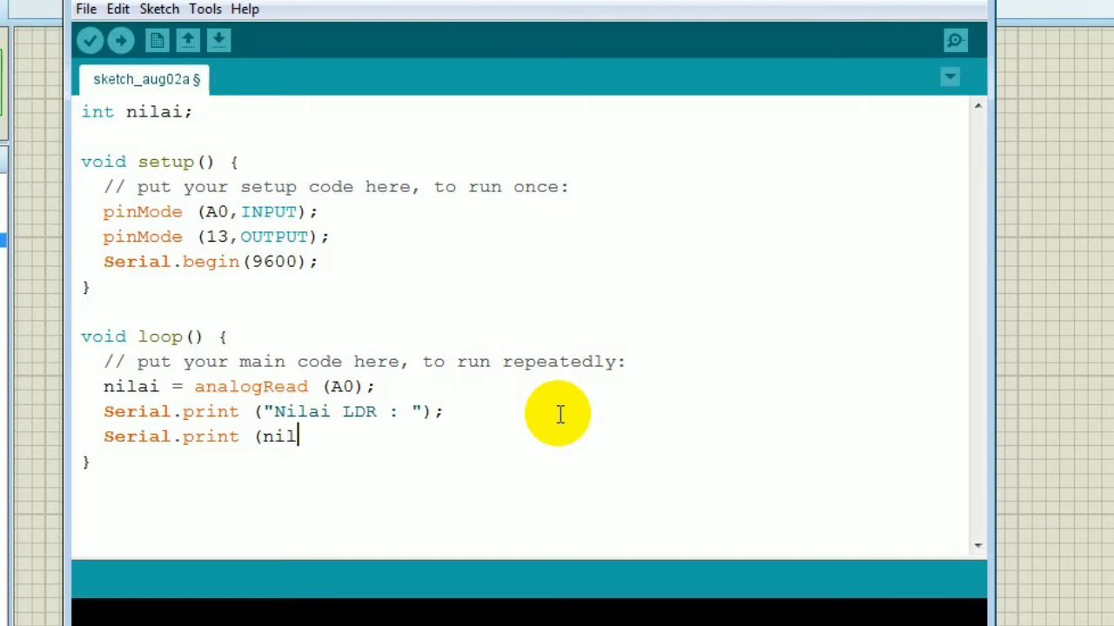
type("ai);")
Add the statement delay (300); on a new line after the statement that prints nilai
key("Return")
type("de")
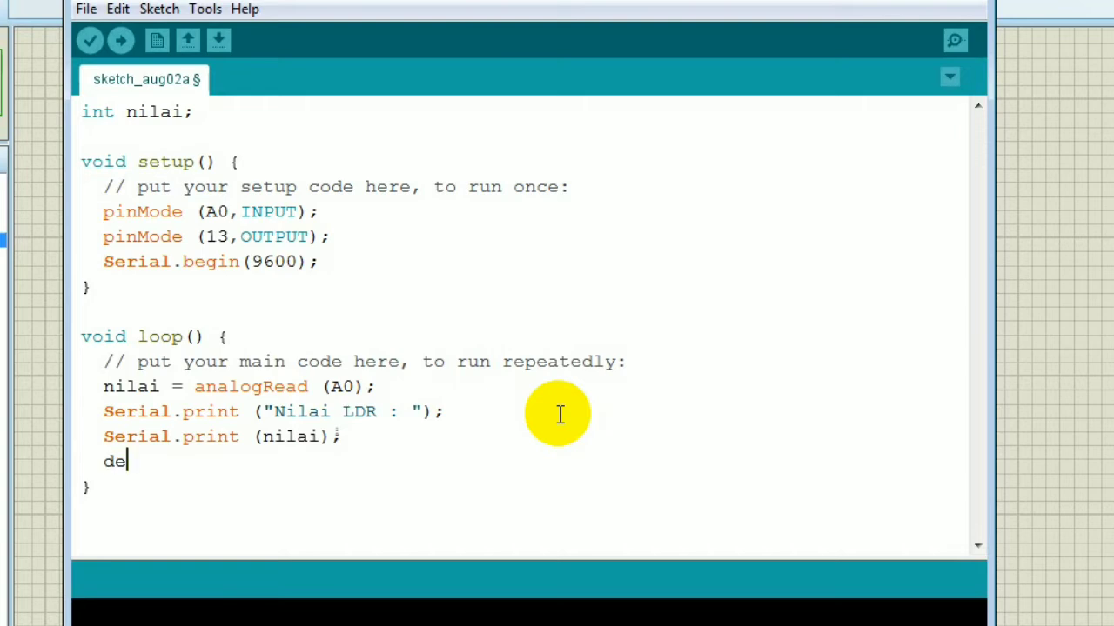
type("lay (300")
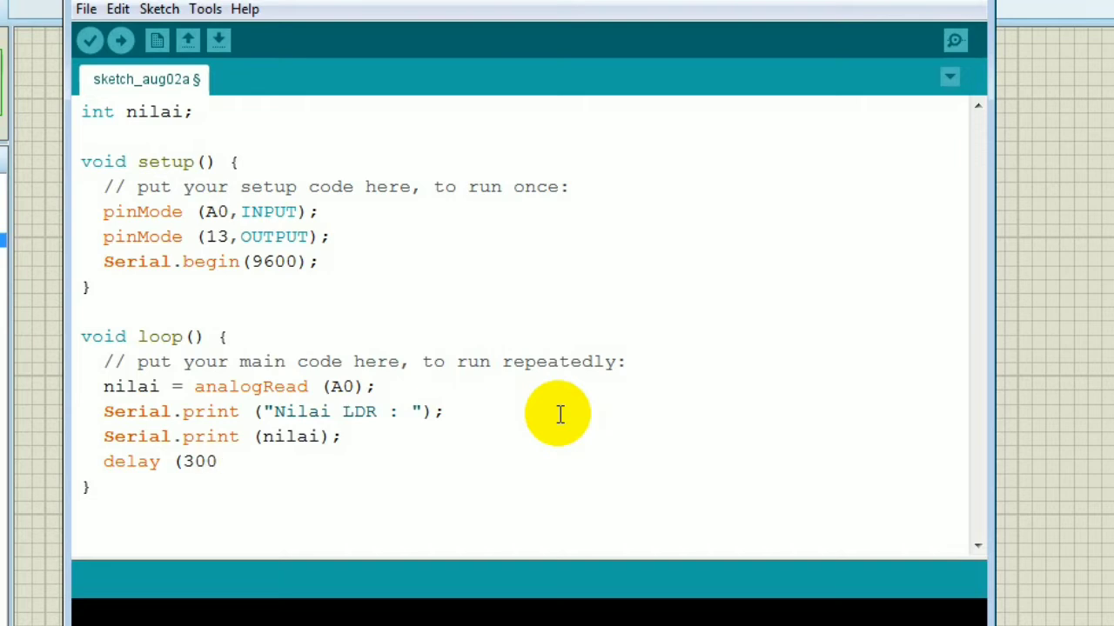
type(");")
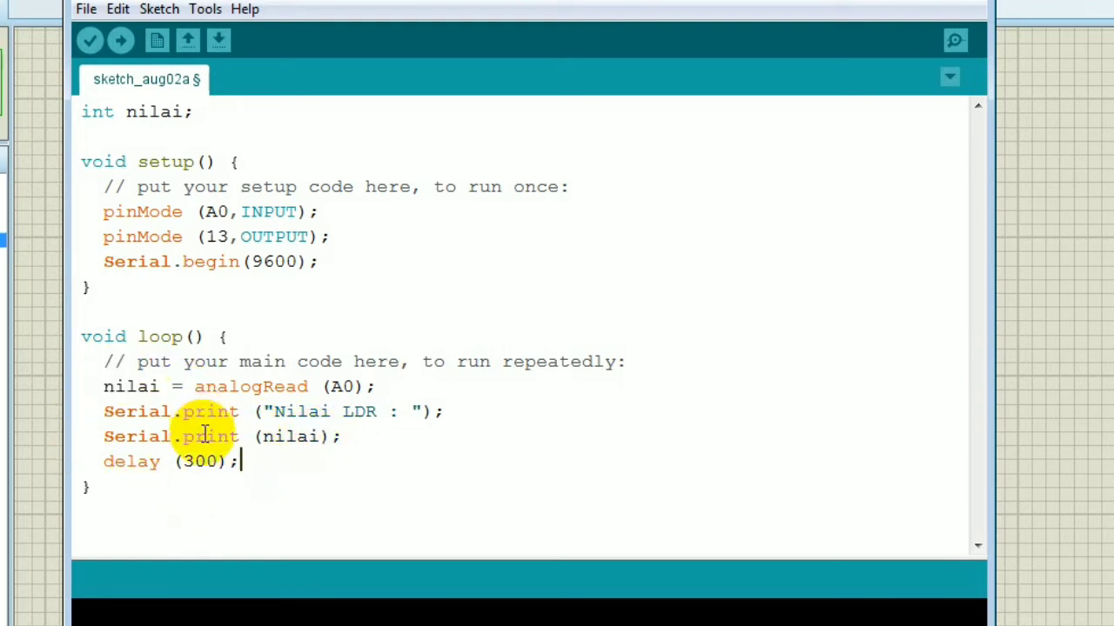
Change the print call that outputs nilai to Serial.println (nilai);
left_click(249, 438)
left_click(245, 439)
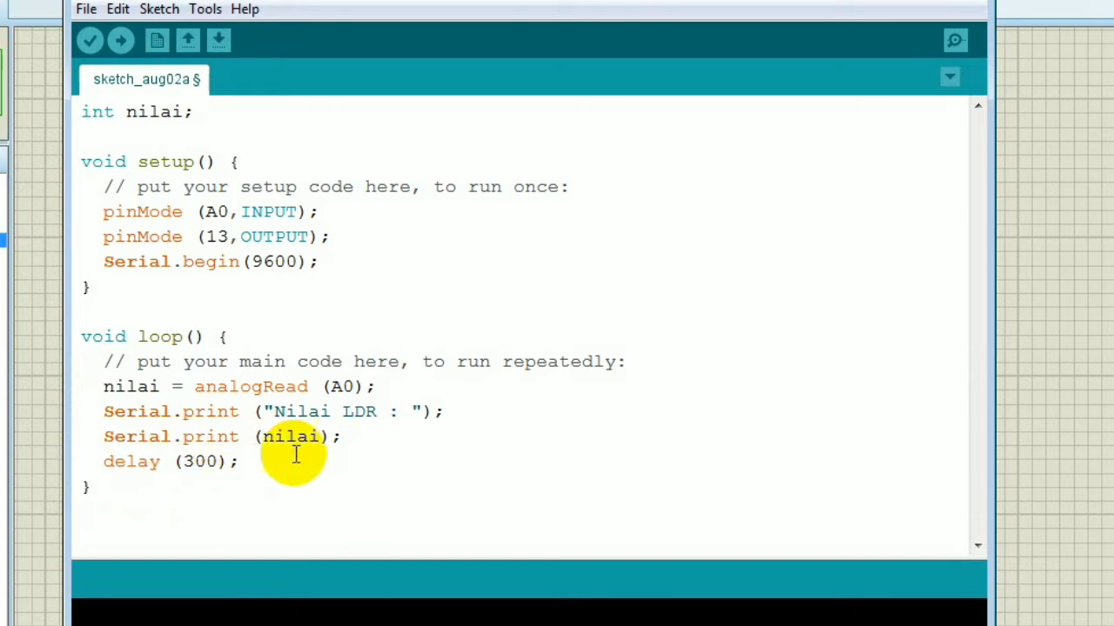
type("ln")
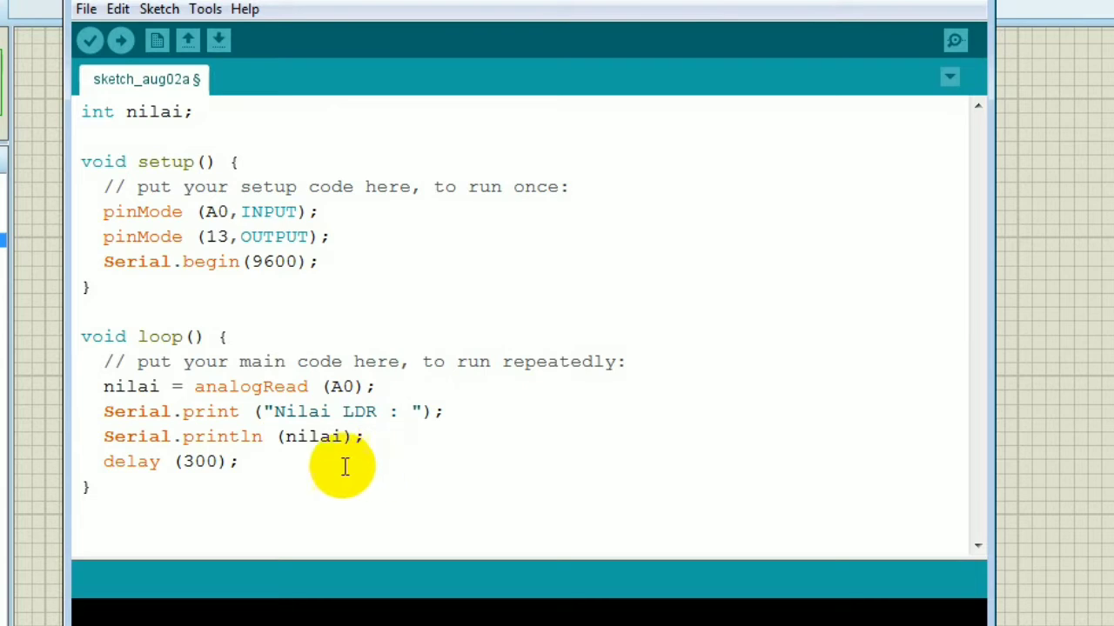
left_click(261, 464)
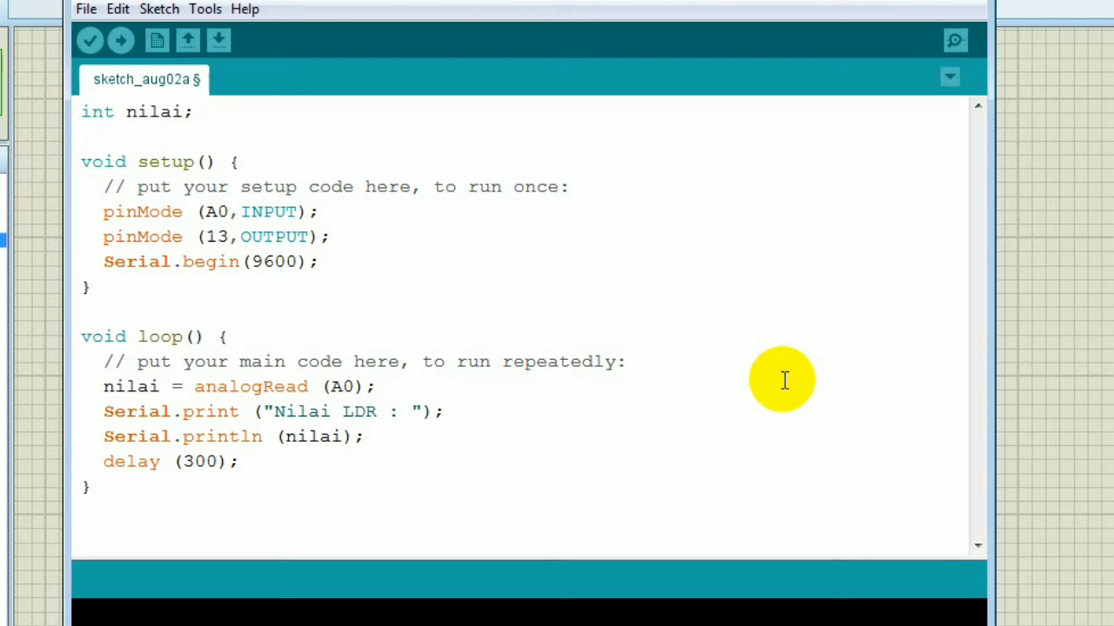
Switch to the Proteus schematic and place a Virtual Terminal instrument below the ground symbol, beside the Arduino's lower edge
left_click(1022, 334)
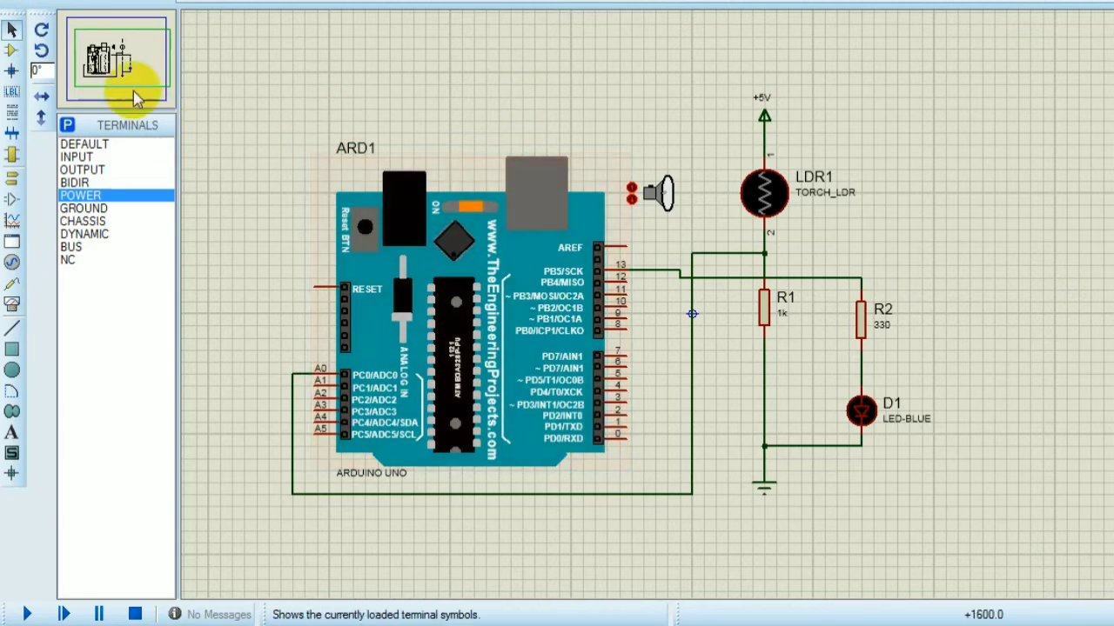
mouse_move(100, 59)
left_mouse_down()
mouse_move(131, 63)
mouse_move(121, 57)
left_mouse_up()
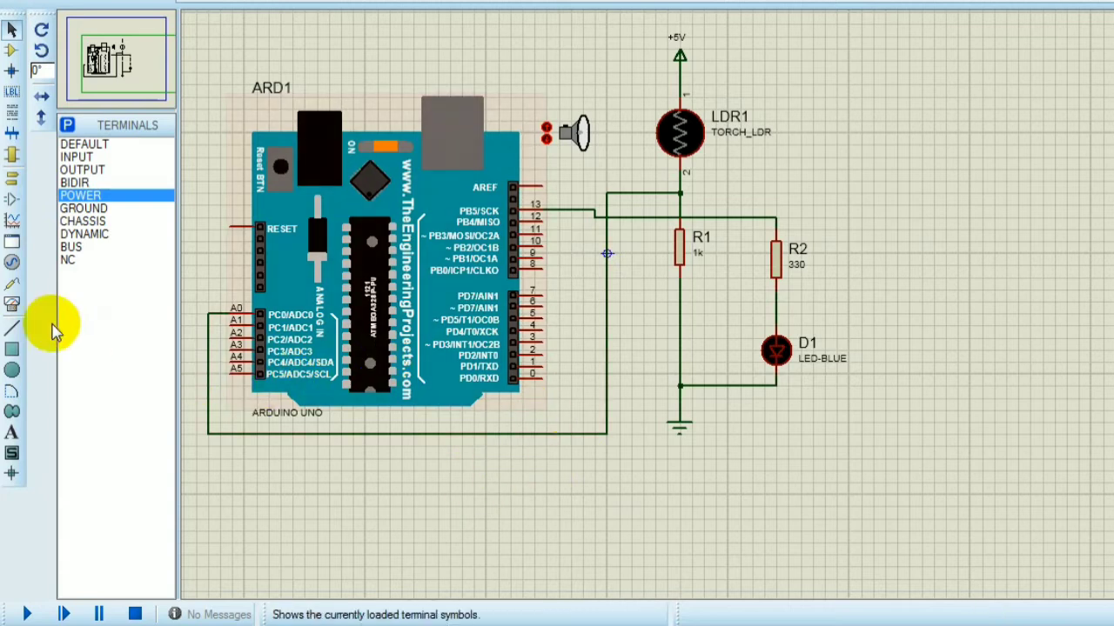
left_click(16, 308)
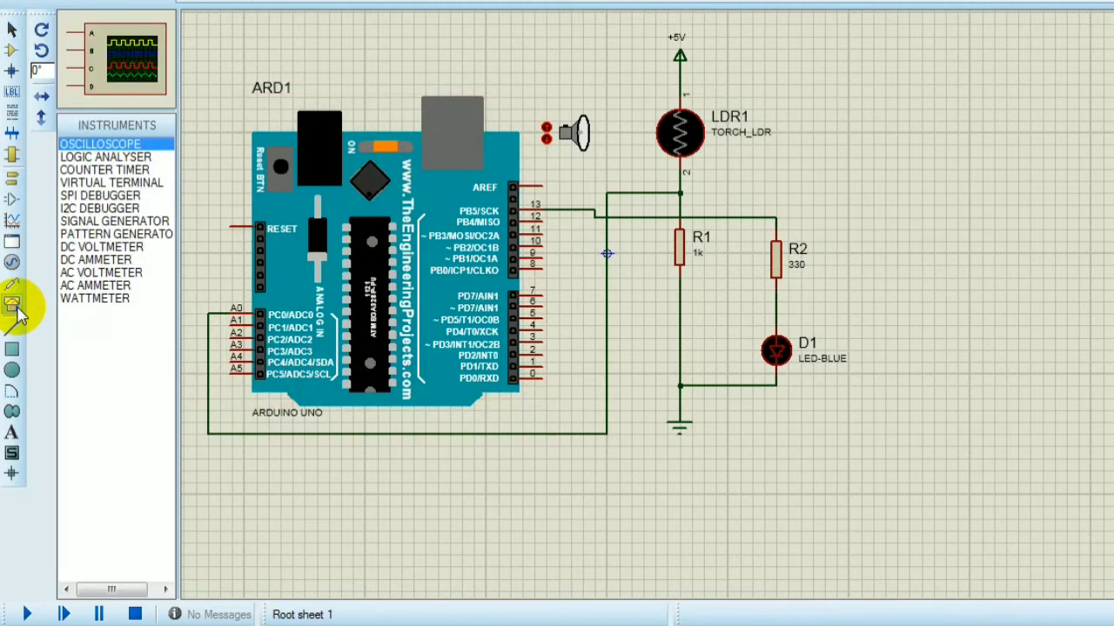
left_click(111, 183)
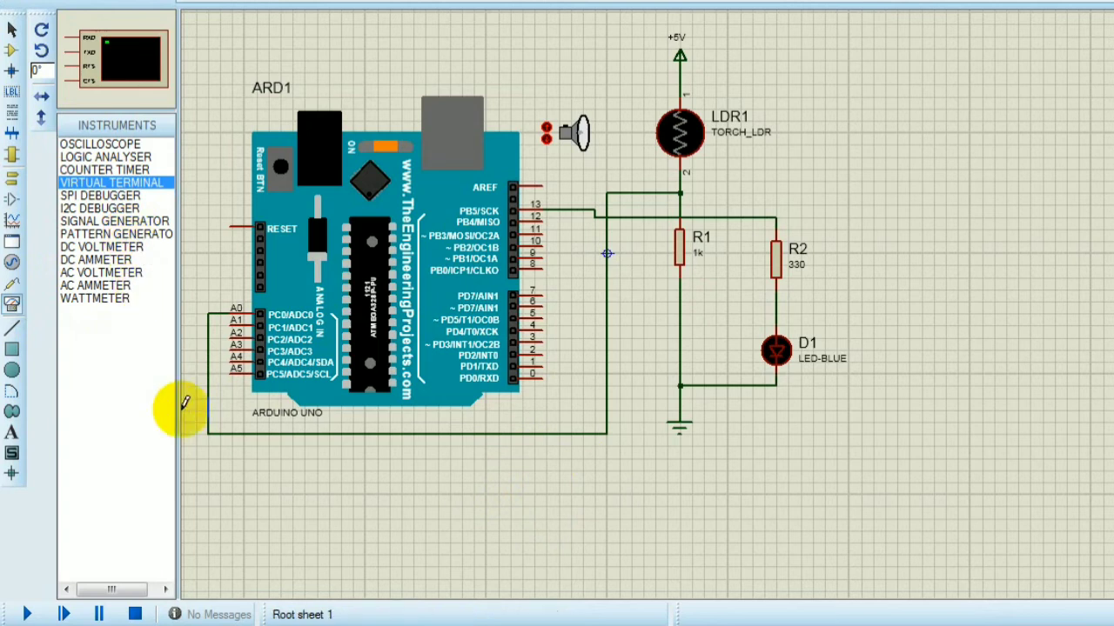
left_click(574, 472)
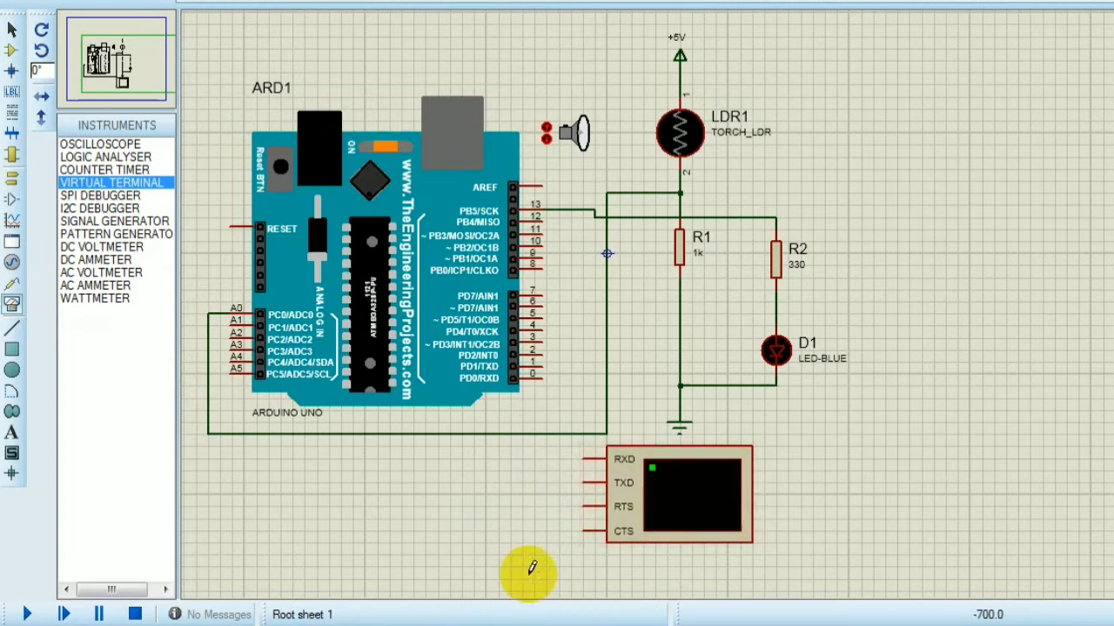
Wire the Virtual Terminal's RXD to Arduino pin 1 (TXD) and its TXD to Arduino pin 0 (RXD)
left_click(585, 454)
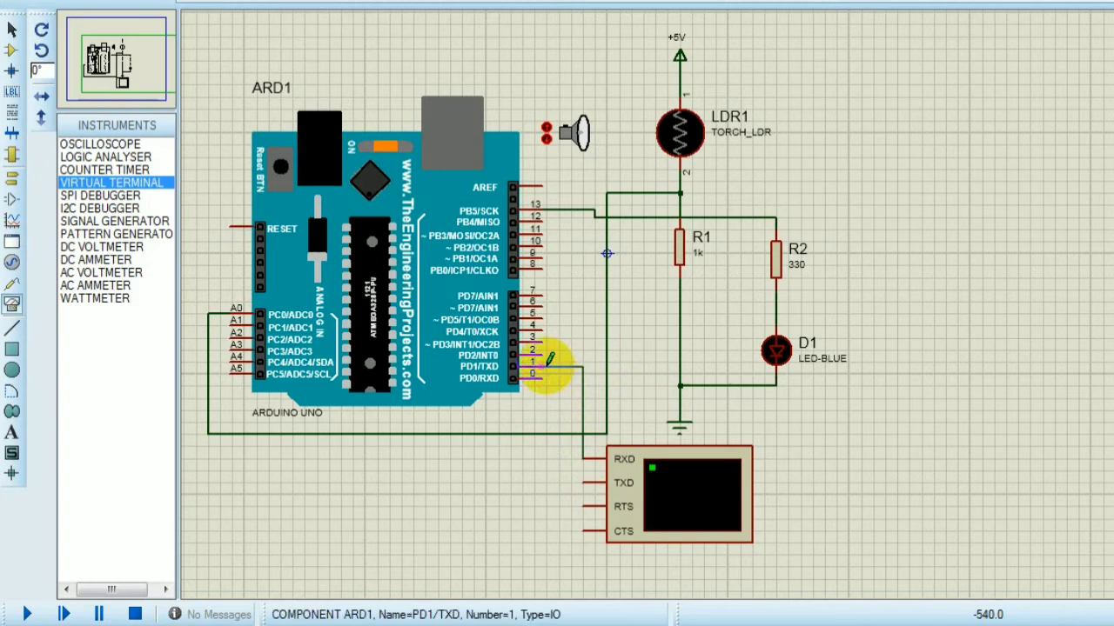
left_click(545, 366)
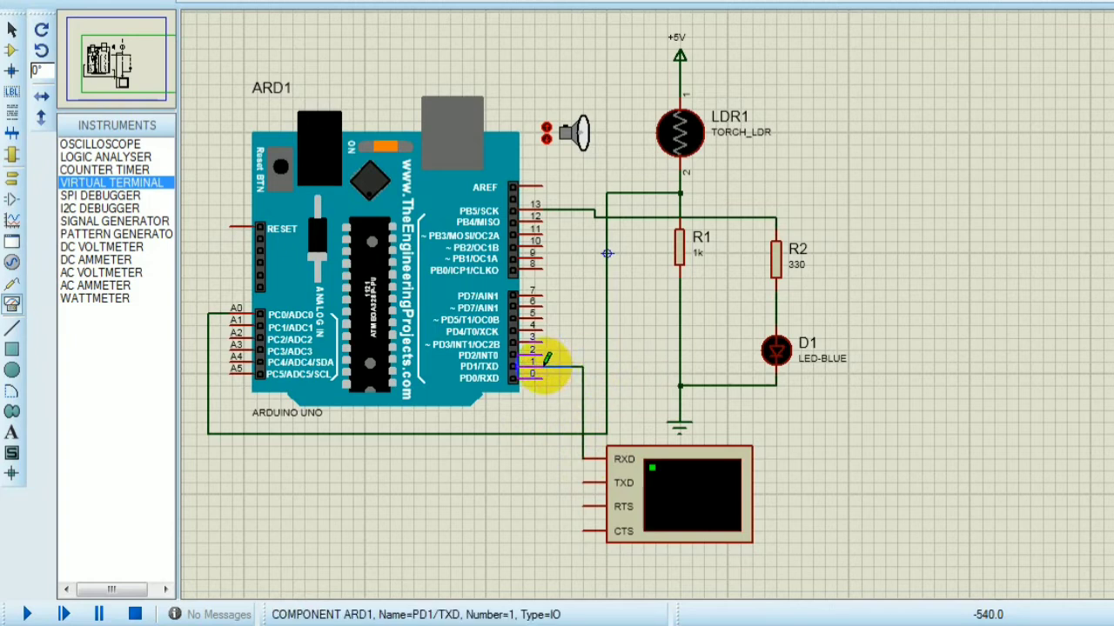
left_click(569, 477)
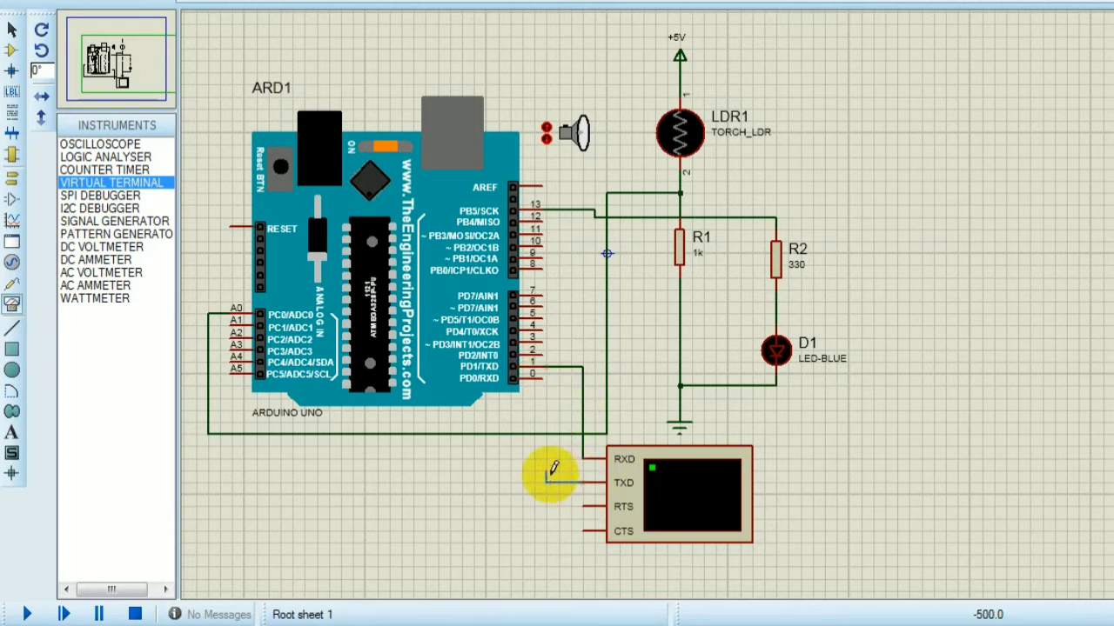
left_click(541, 377)
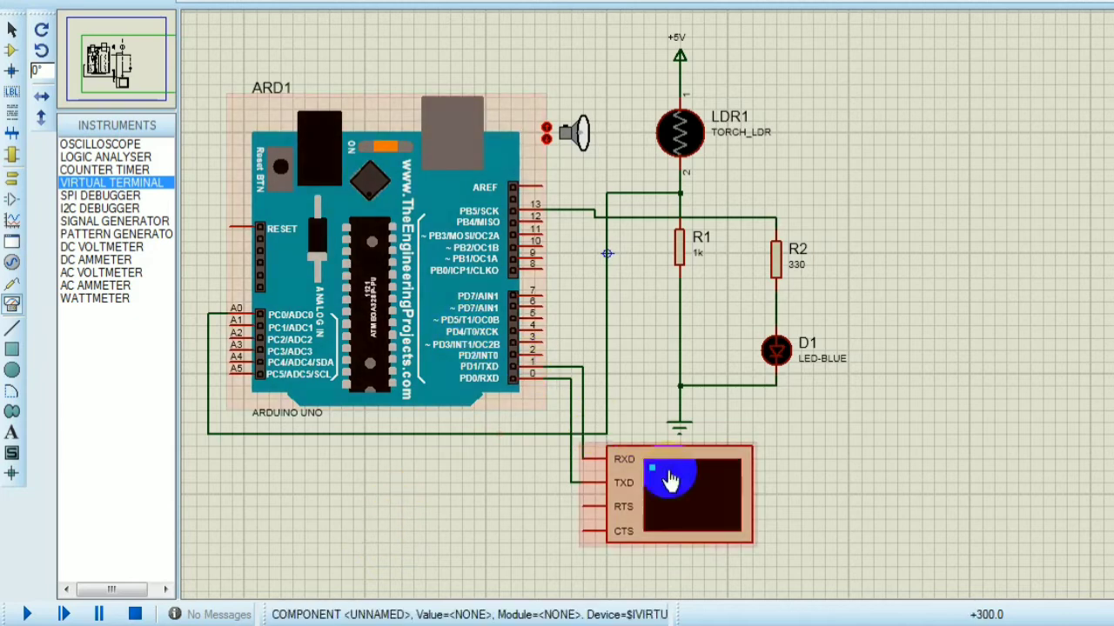
Switch to the Arduino IDE and try to compile the sketch without saving it
left_click(292, 612)
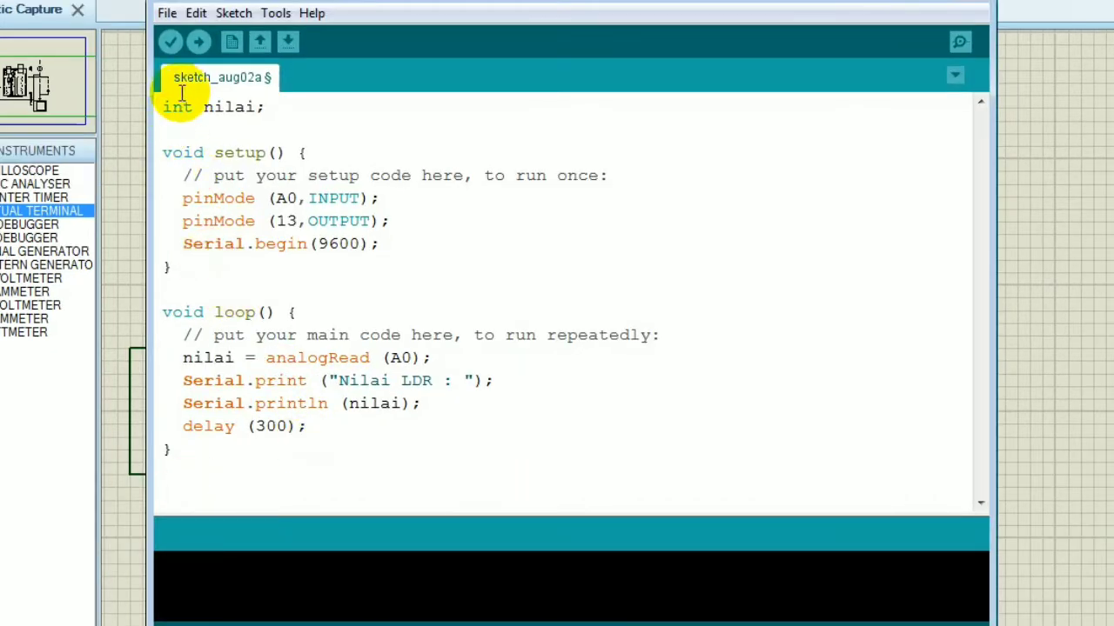
left_click(170, 43)
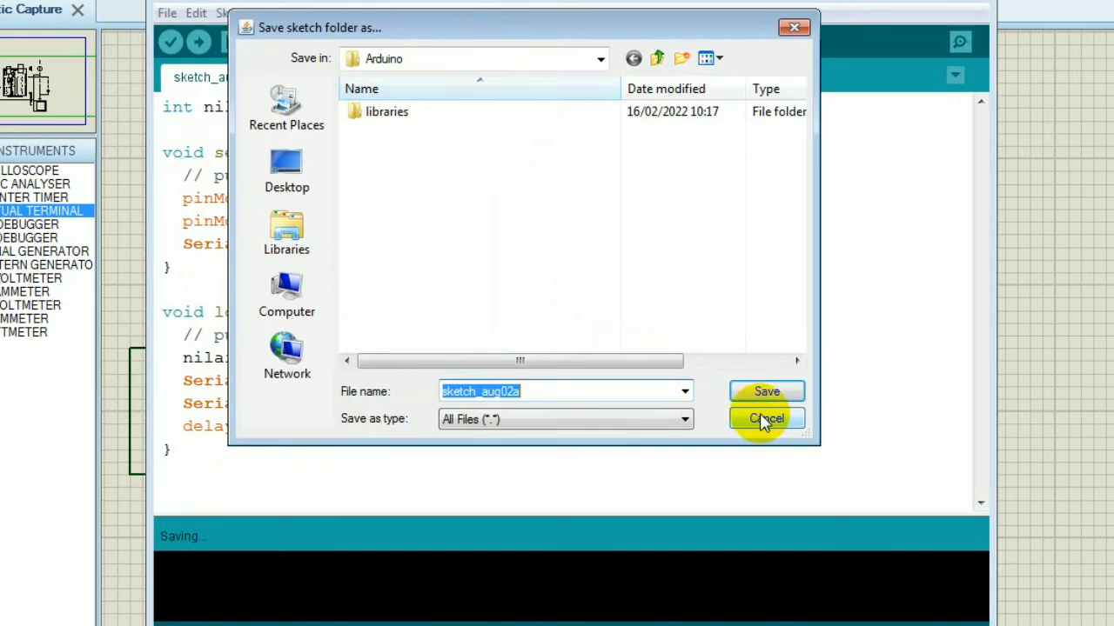
left_click(764, 422)
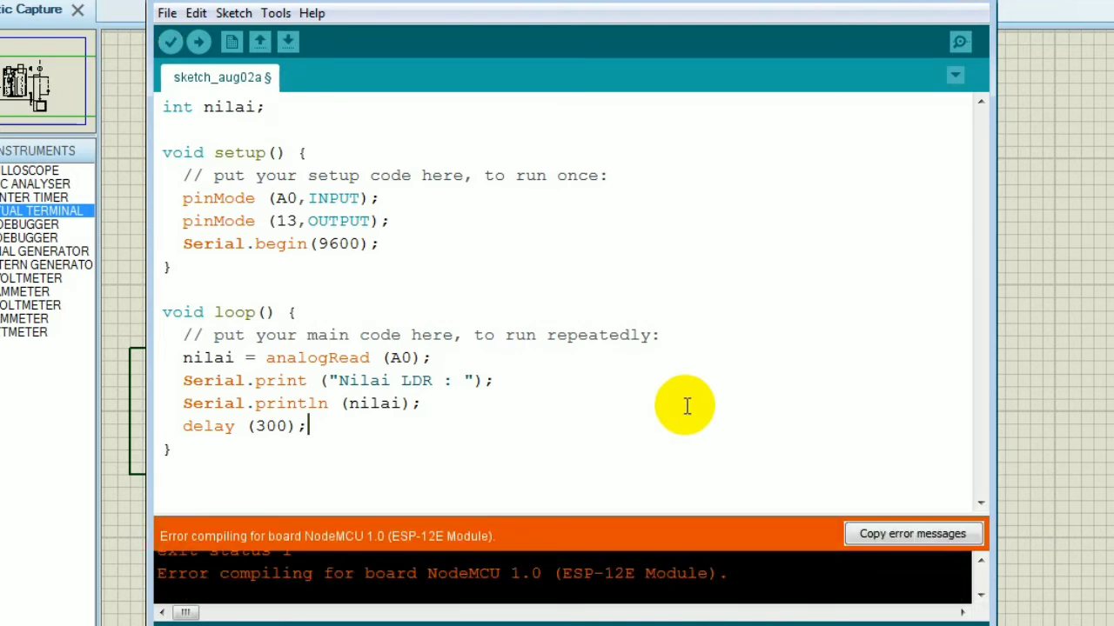
left_click(199, 567)
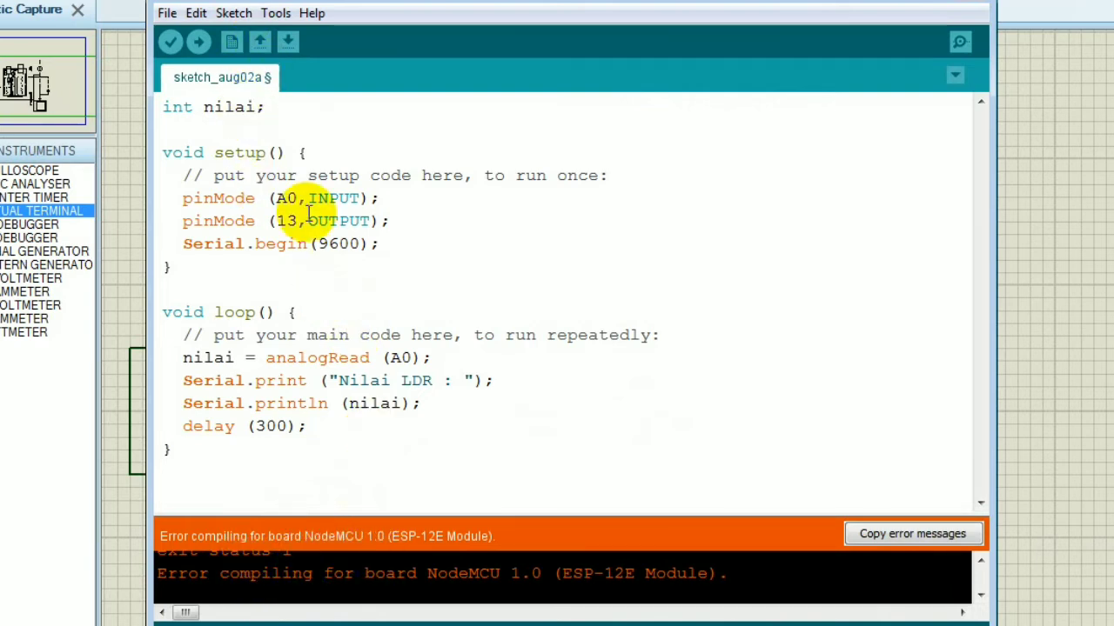
left_click(315, 576)
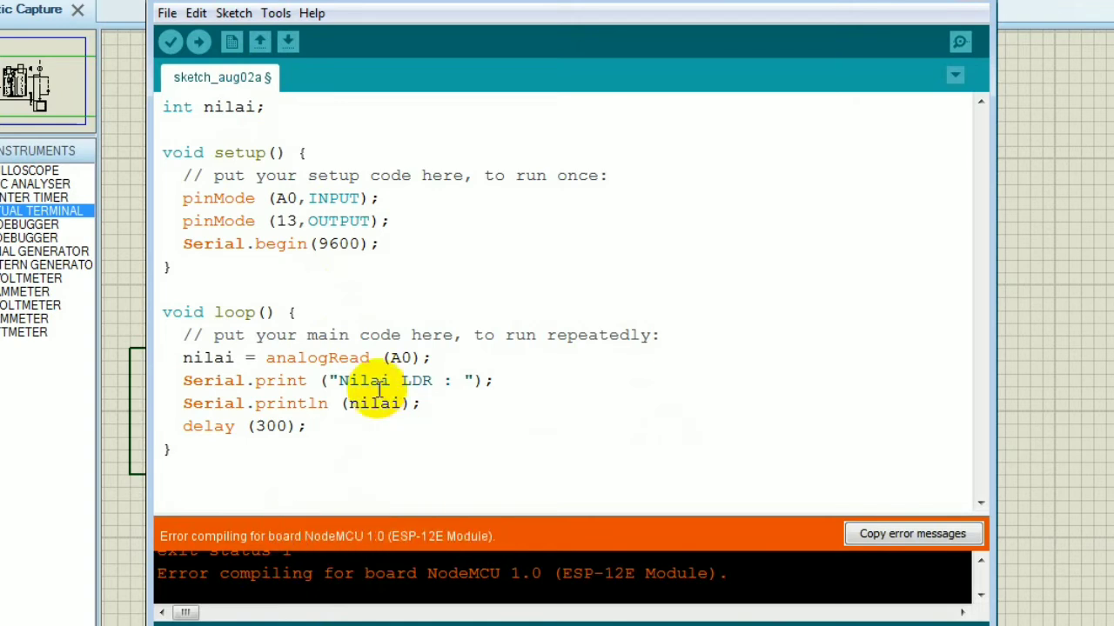
Set the target board to Arduino Uno and compile the sketch again without saving it
left_click(275, 19)
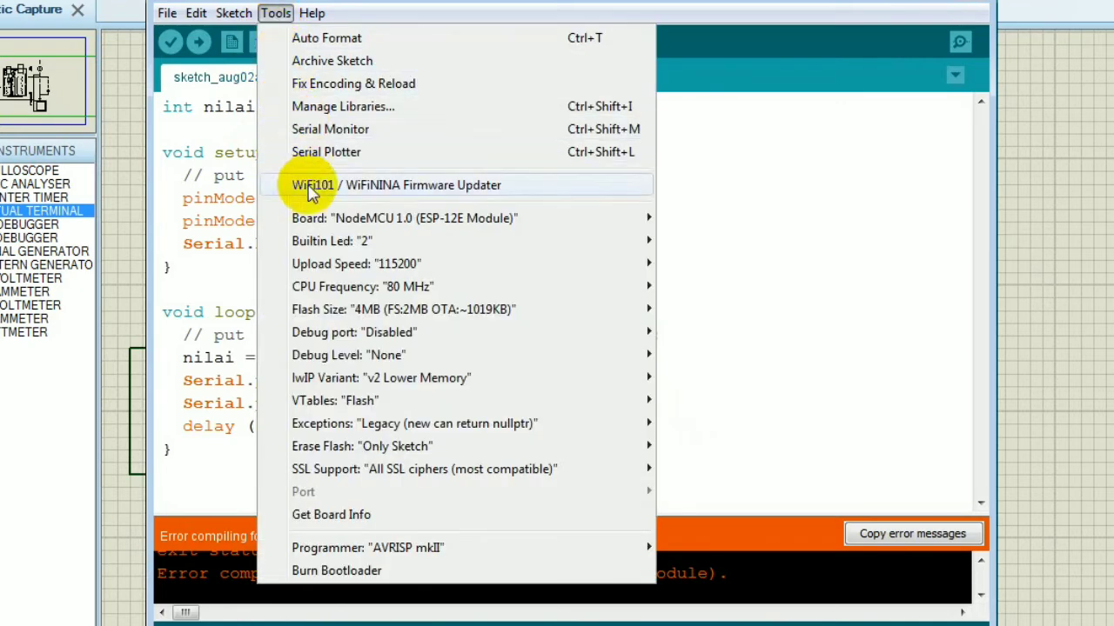
mouse_move(322, 220)
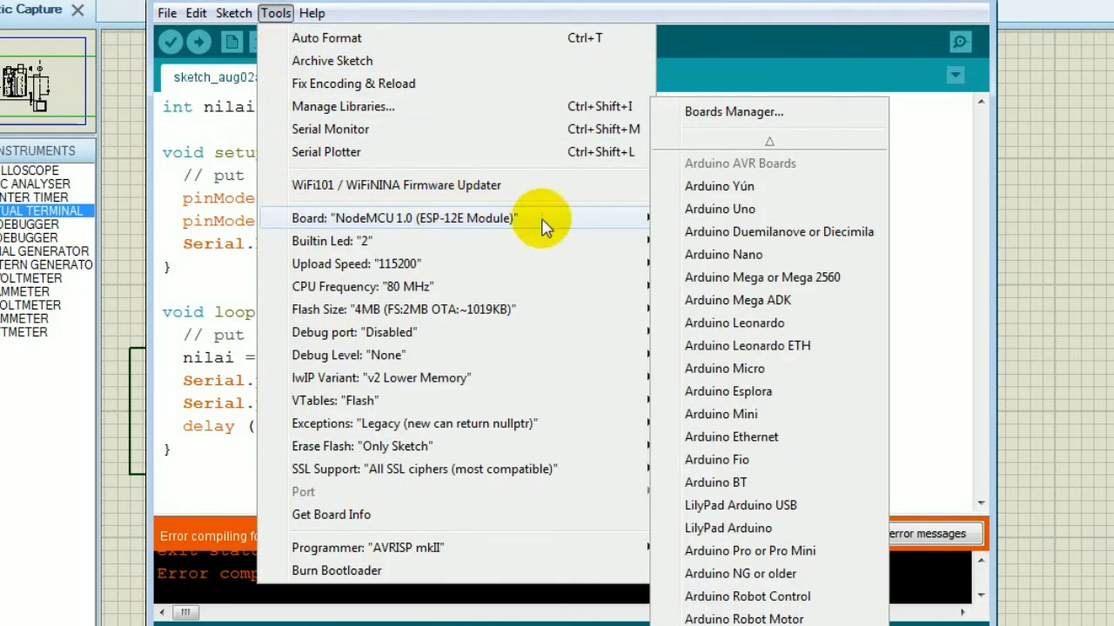
left_click(753, 211)
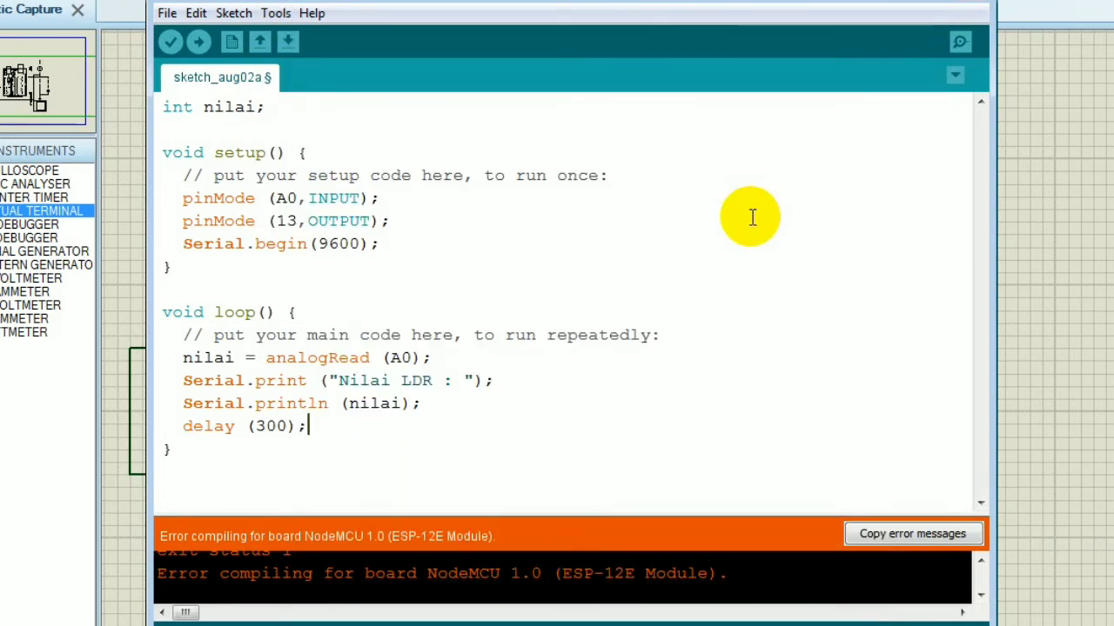
left_click(171, 42)
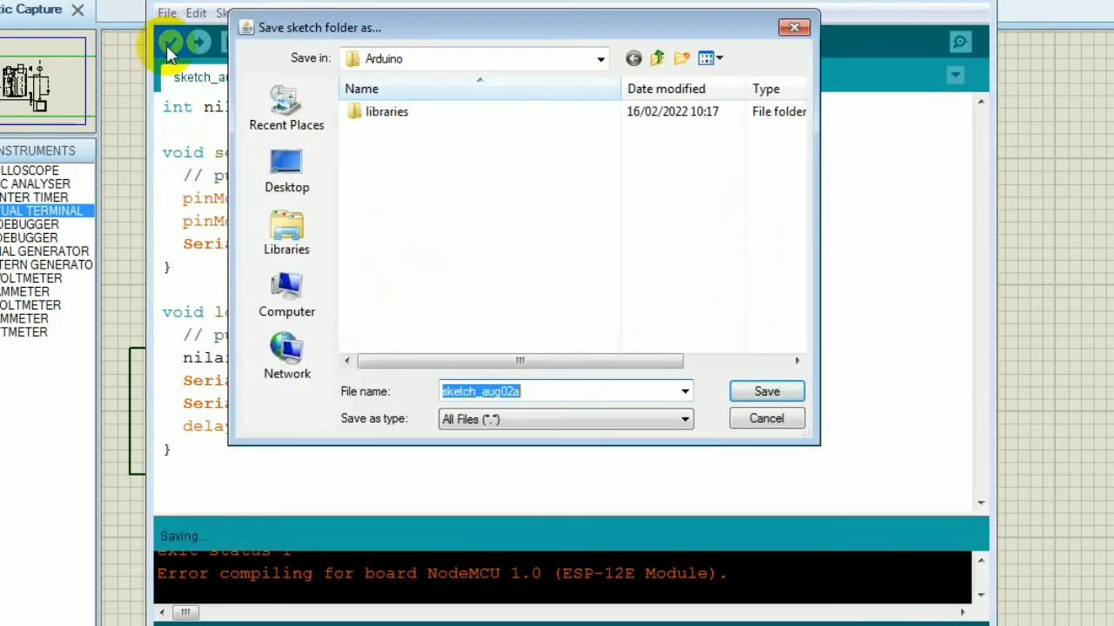
left_click(754, 420)
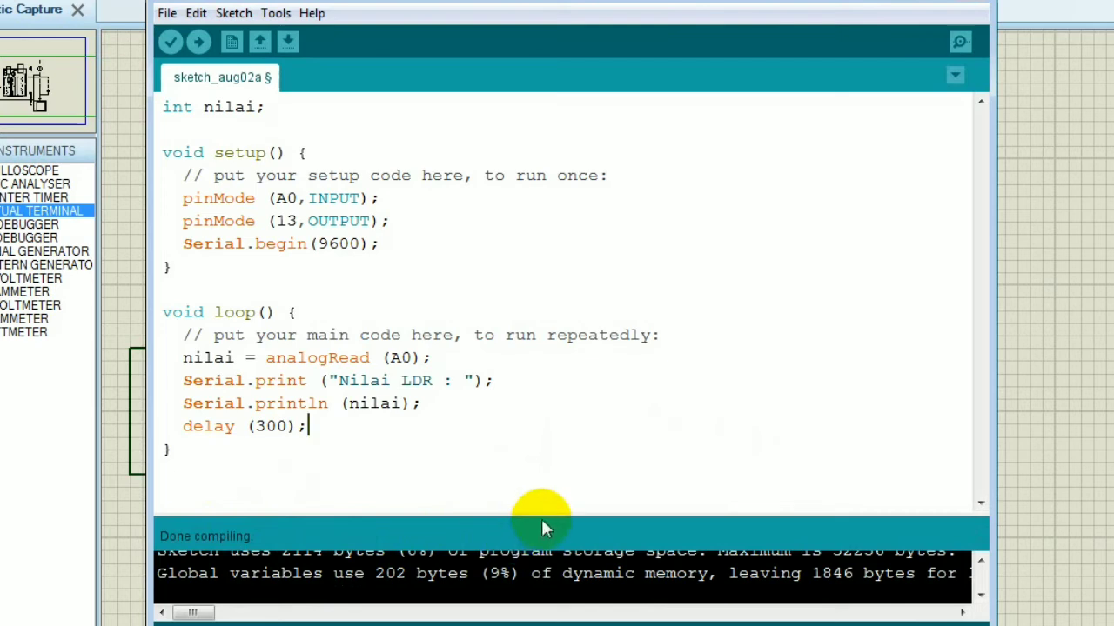
Enlarge the compiler output area and widen the Arduino IDE window to bring the compiled hex file path into view
left_click_drag(541, 518, 534, 440)
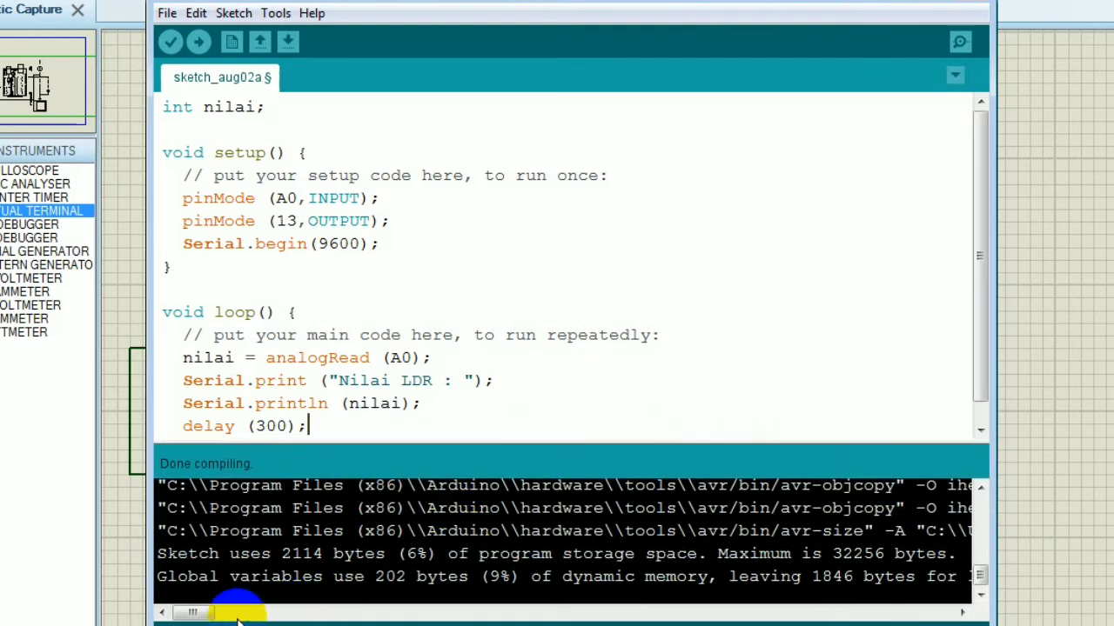
left_click(981, 487)
left_click_drag(193, 612, 315, 609)
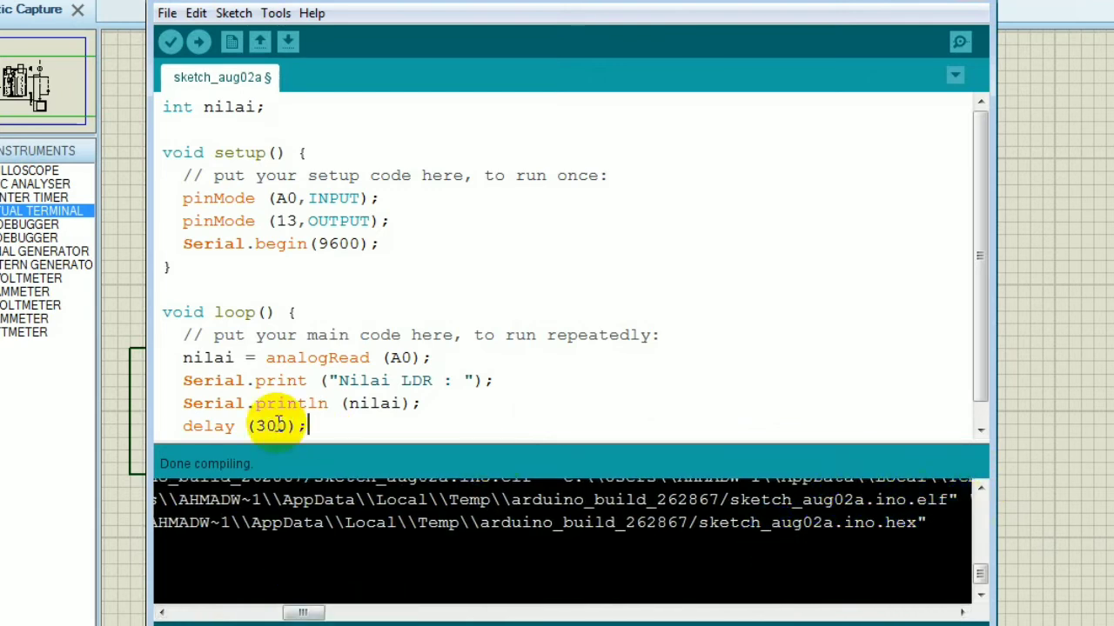
left_click_drag(124, 438, 94, 438)
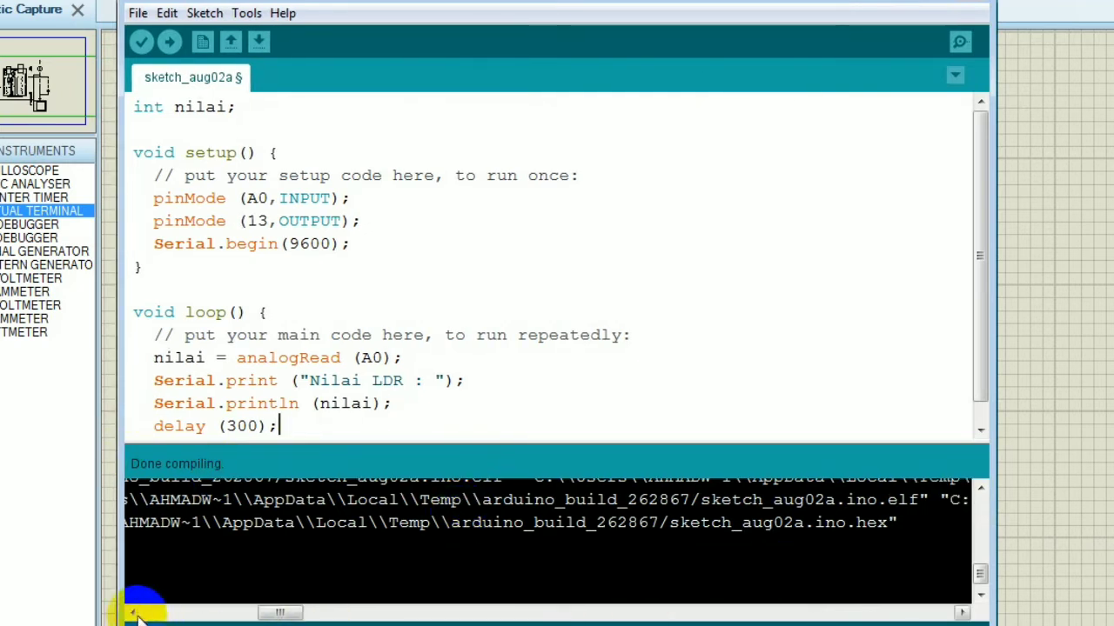
left_click_drag(279, 614, 276, 615)
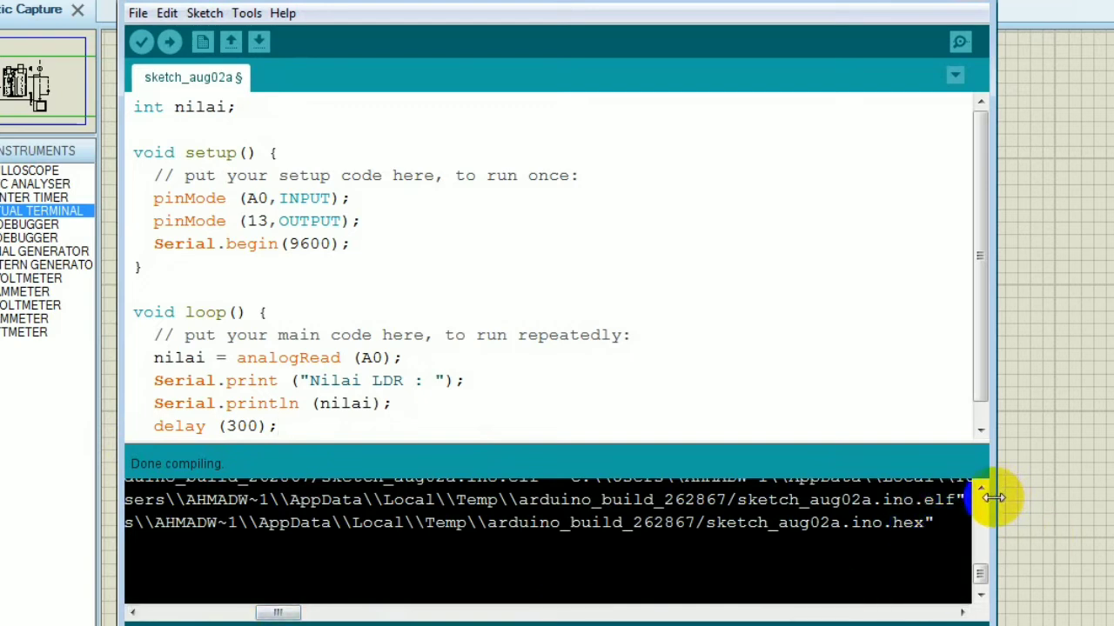
left_click_drag(993, 497, 1044, 497)
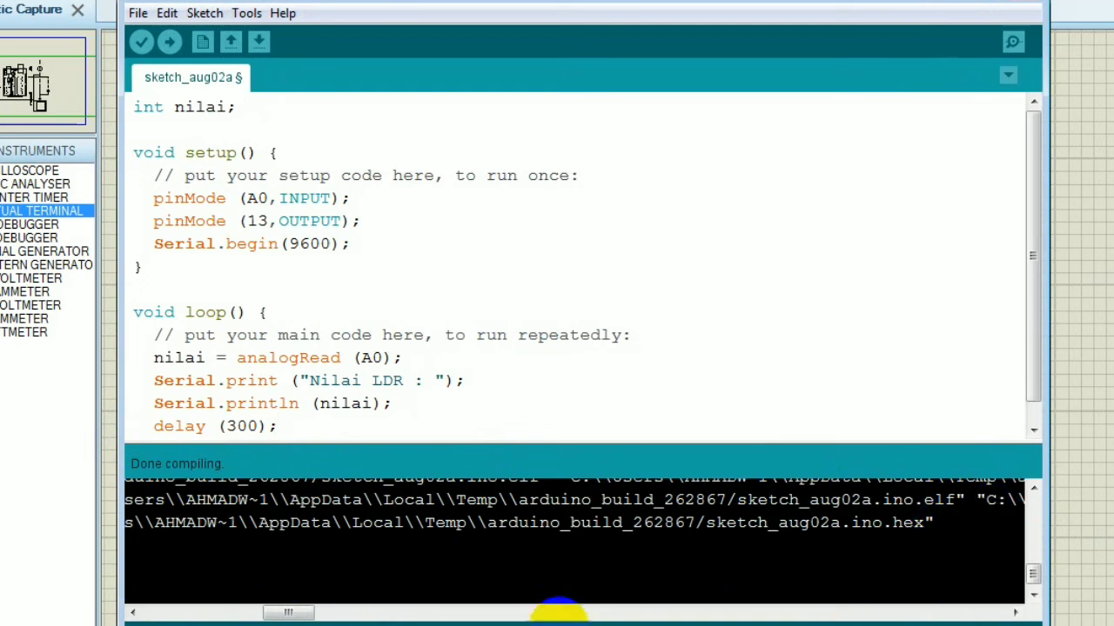
Select and copy the full path of sketch_aug02a.ino.hex from the compiler output, without its quotation marks
left_click_drag(293, 610, 291, 612)
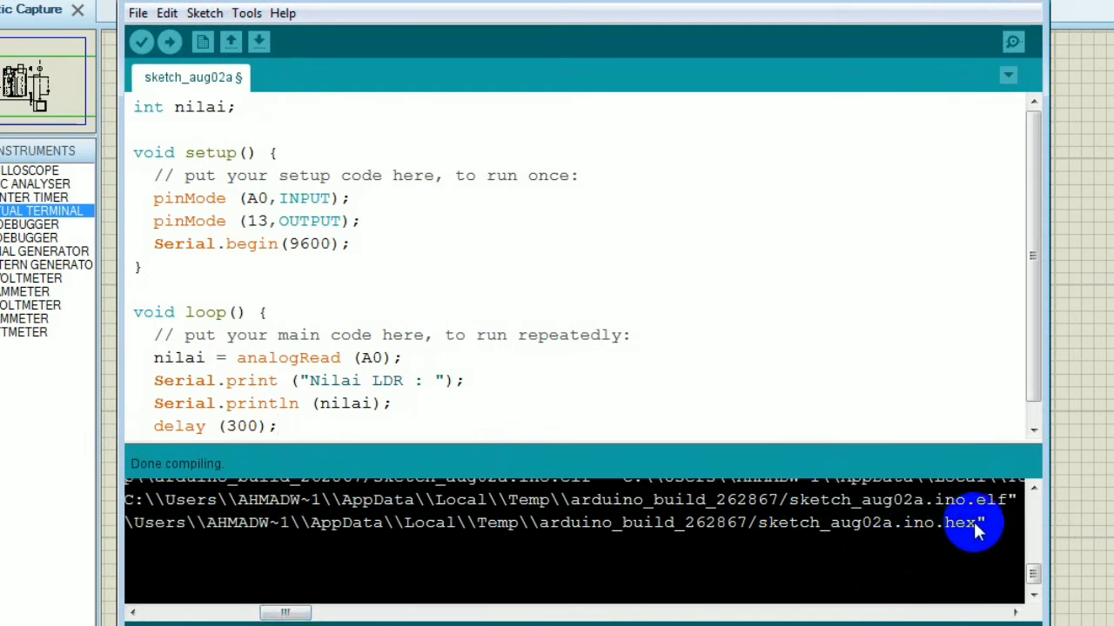
scroll(931, 535, "left", 3)
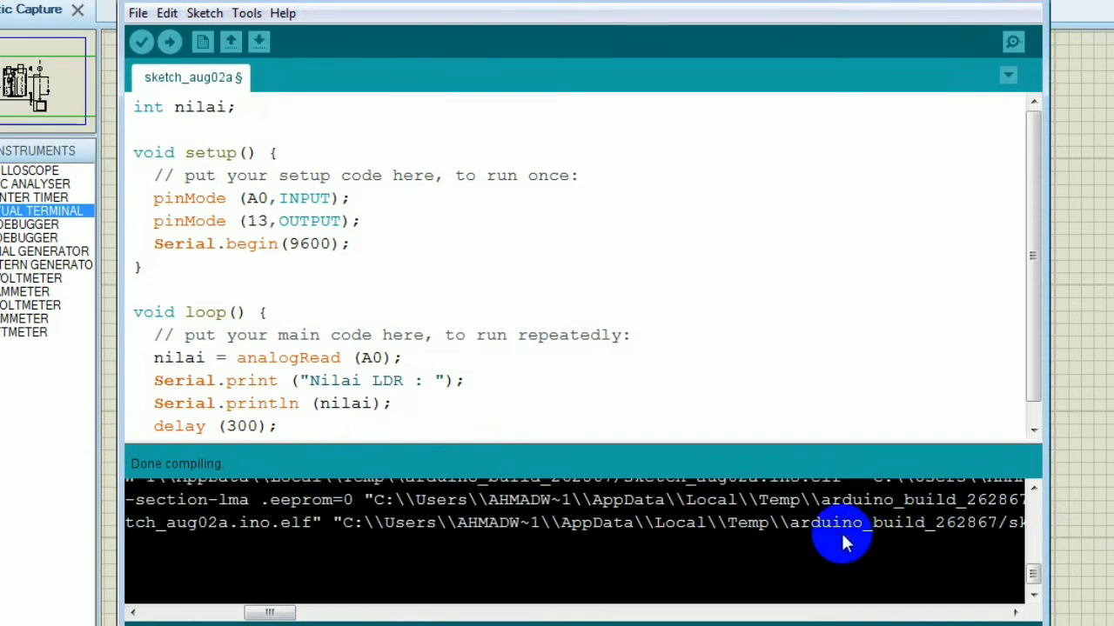
left_click_drag(286, 611, 301, 612)
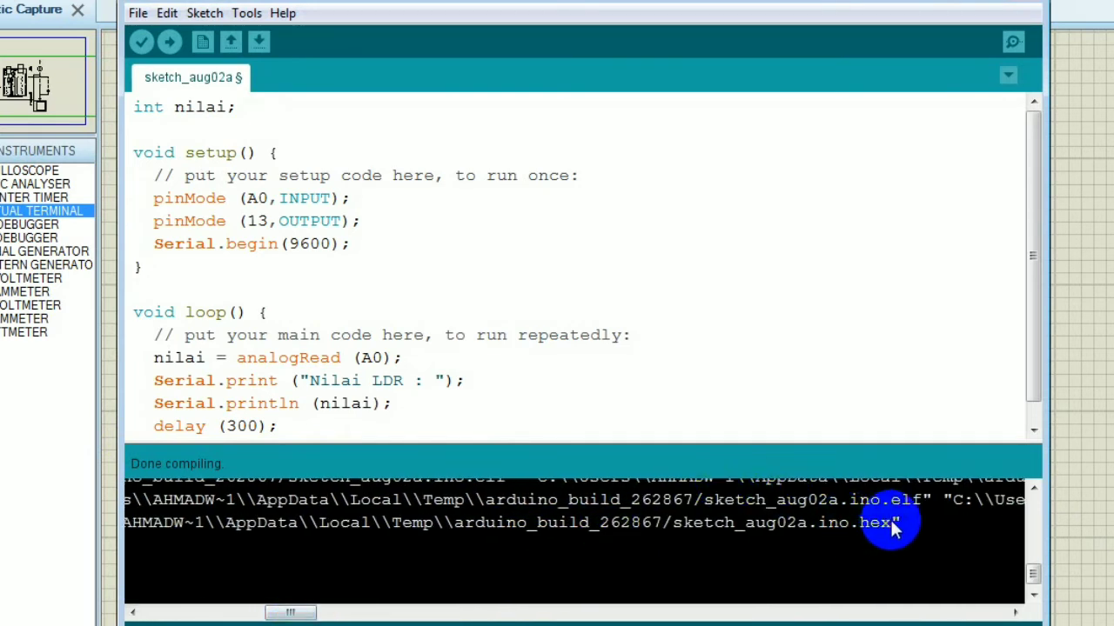
left_click_drag(889, 525, 148, 528)
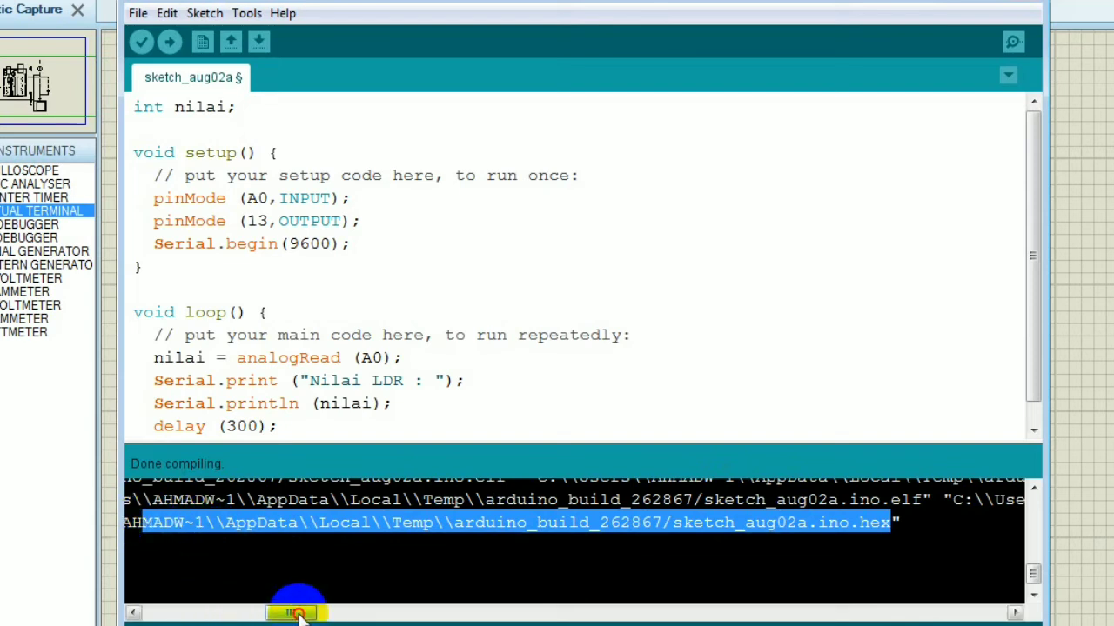
left_click_drag(293, 612, 276, 612)
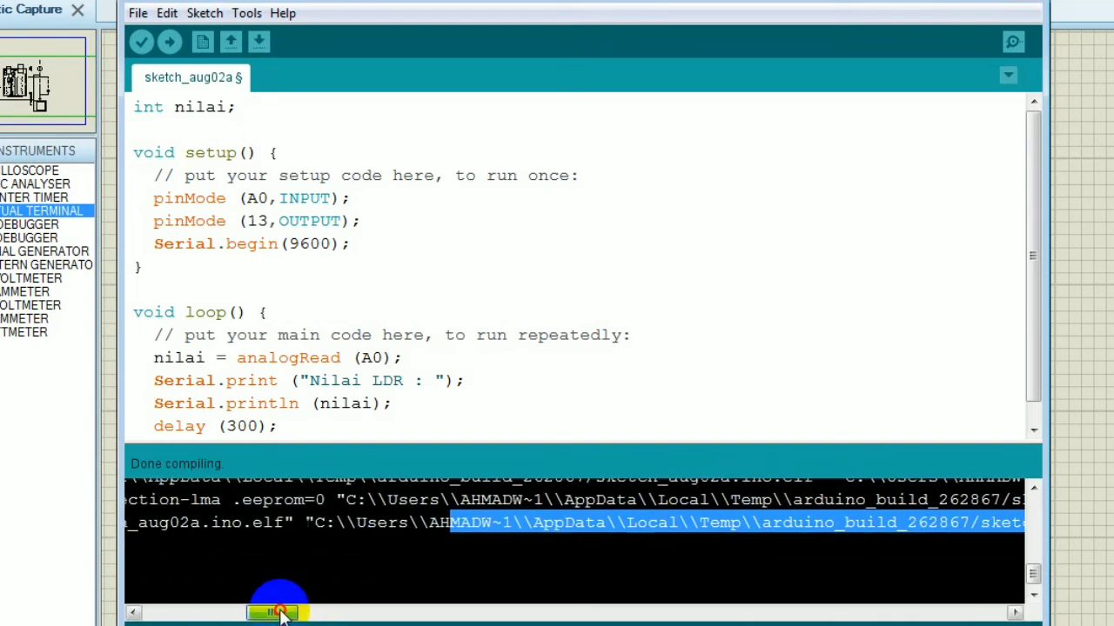
left_click(316, 526, "shift")
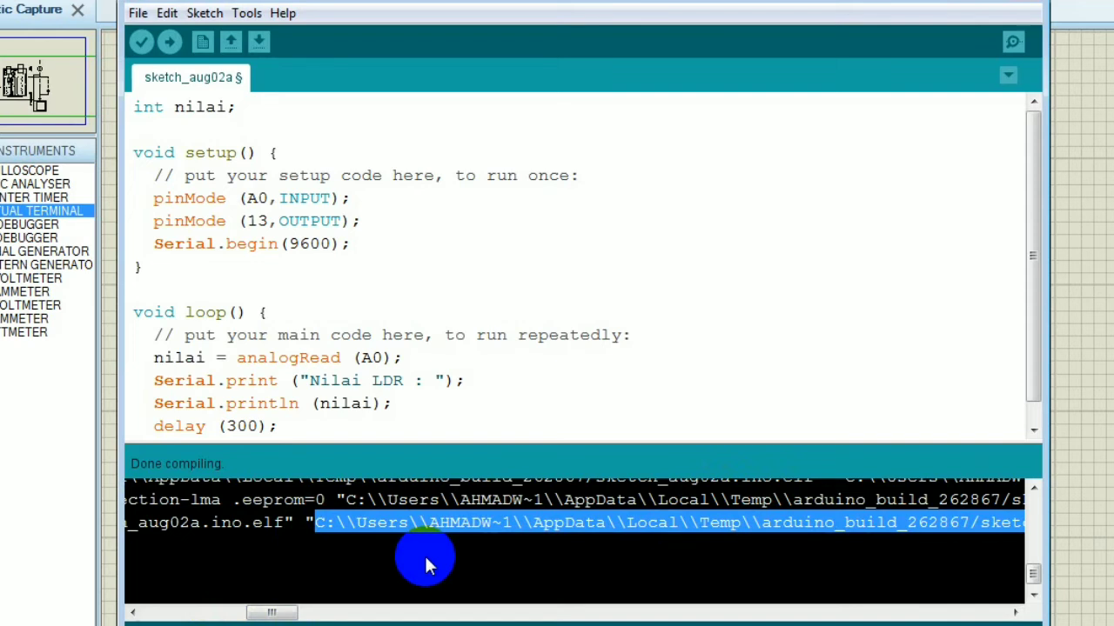
Switch to the Proteus schematic and set the Arduino Uno's program file to the copied sketch_aug02a.ino.hex path
left_click(1090, 376)
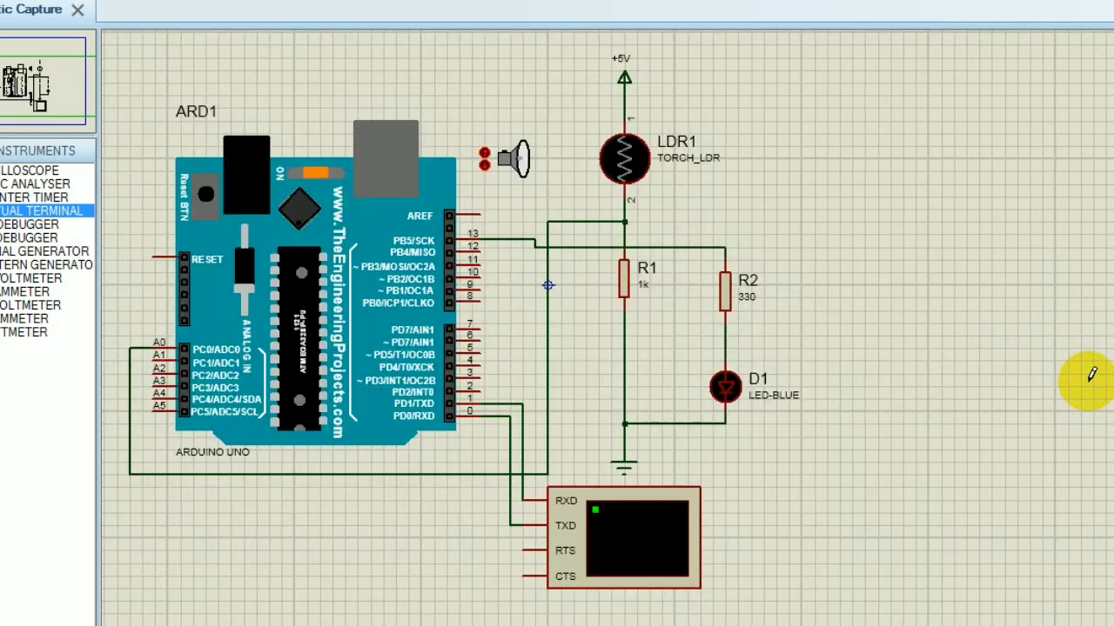
left_click(491, 365)
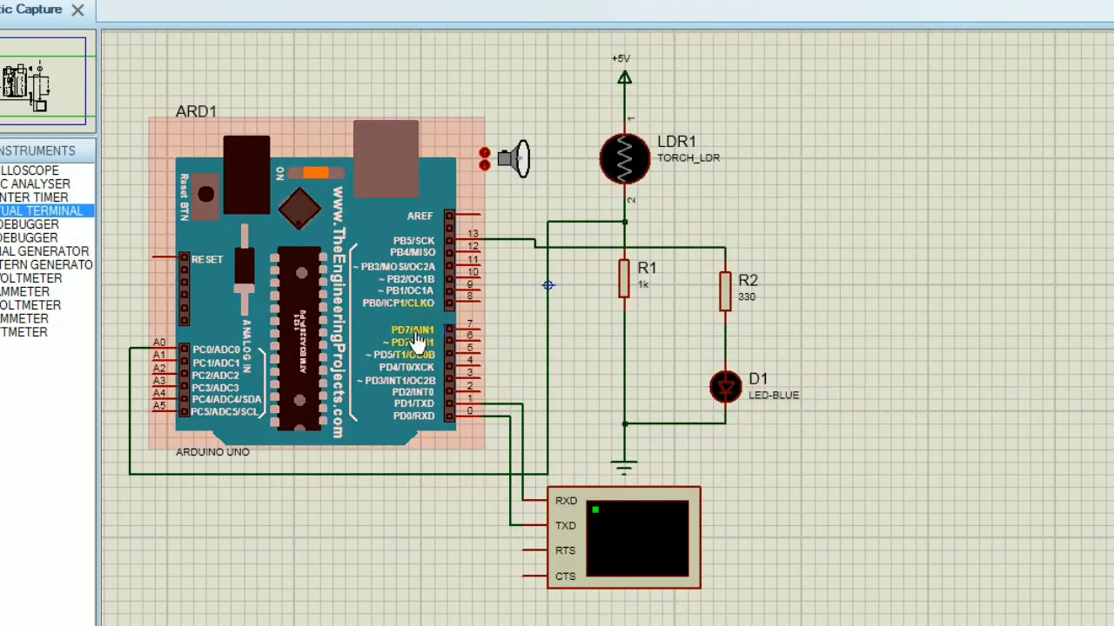
double_click(337, 322)
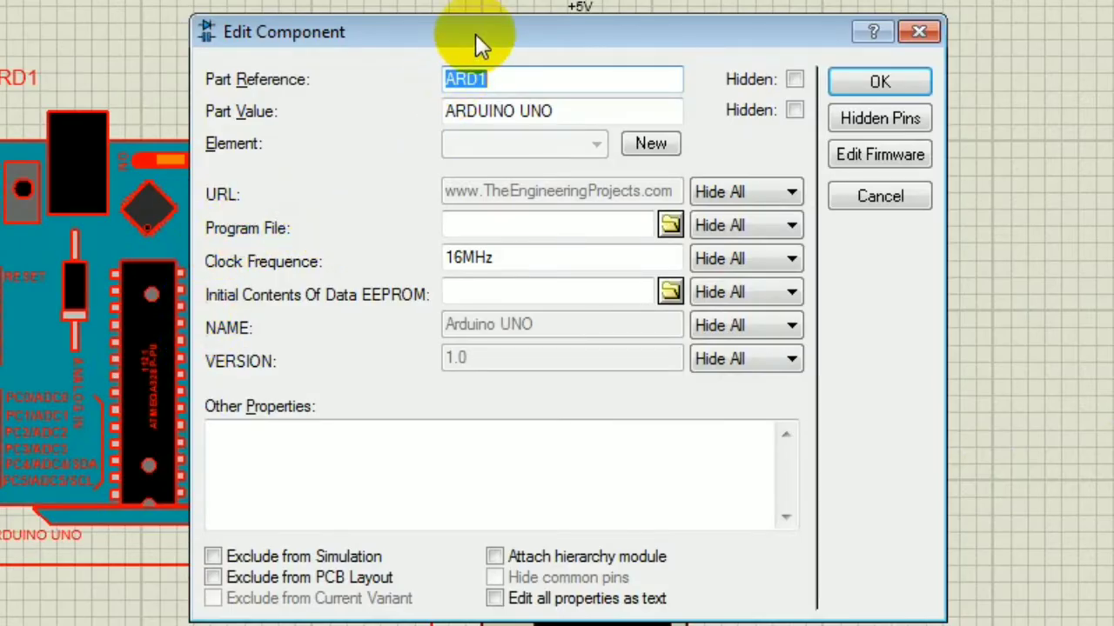
left_click(468, 227)
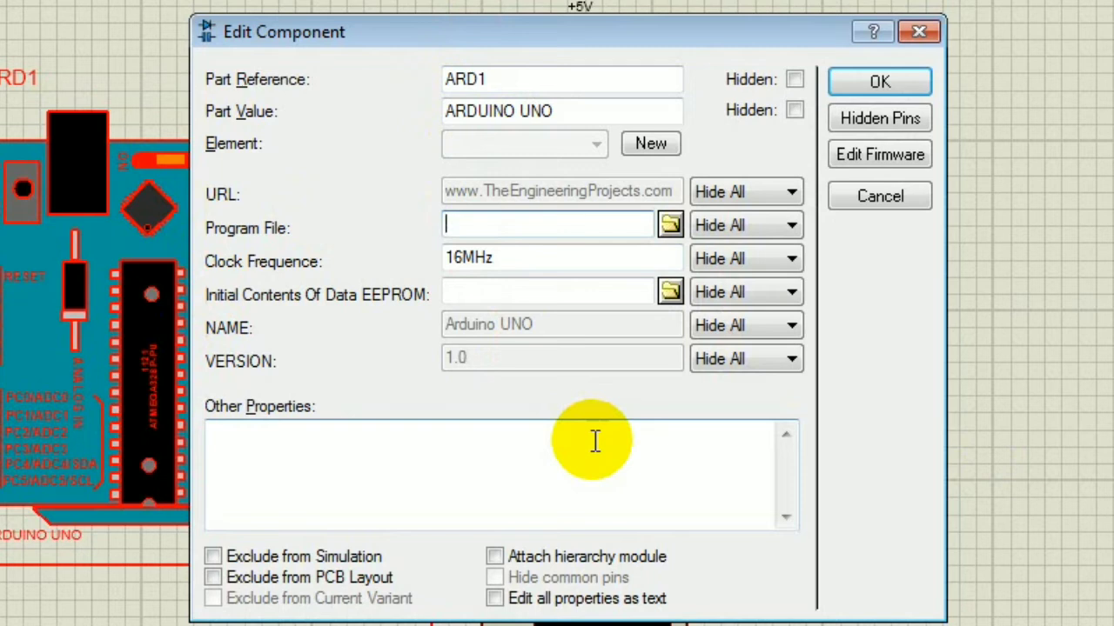
key("ctrl+v")
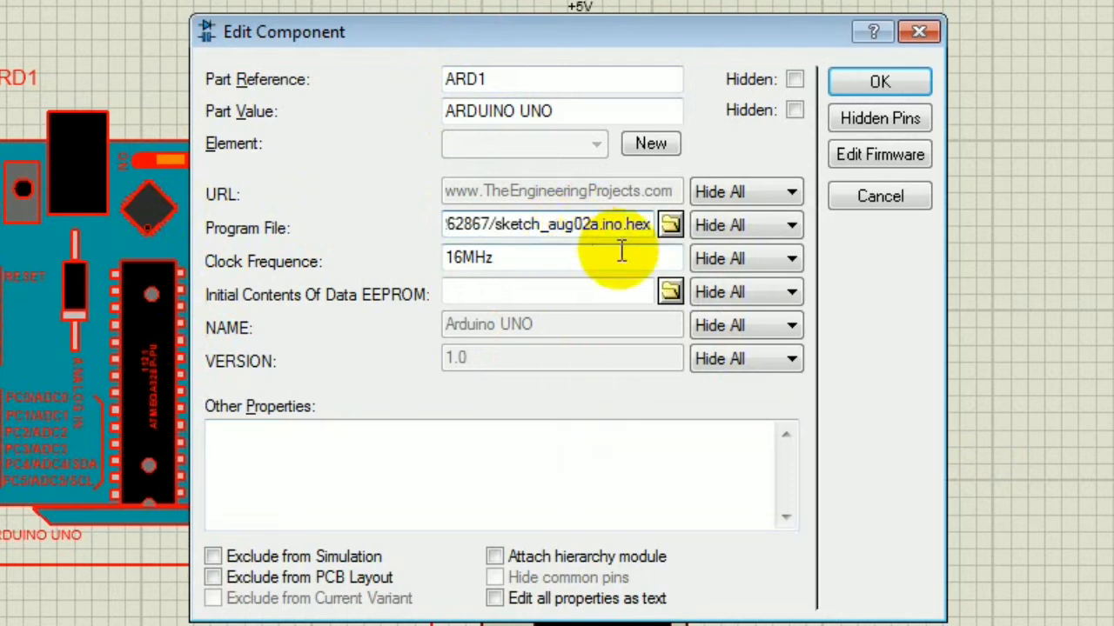
left_click(878, 82)
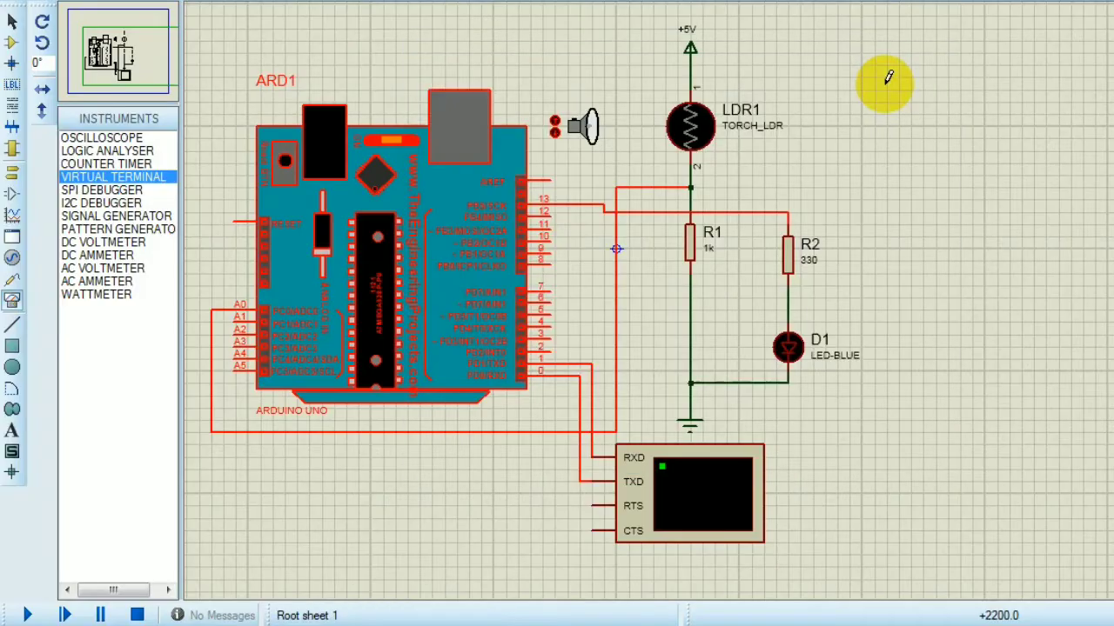
left_click(846, 193)
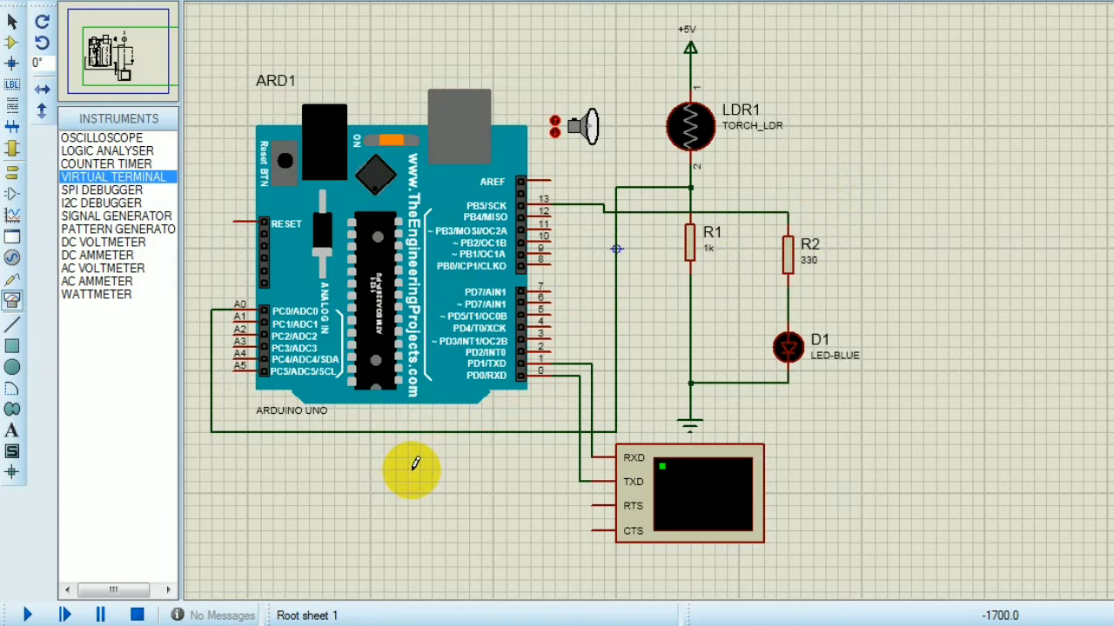
Run the simulation and move the Virtual Terminal window over the Arduino, making it narrower and taller so the torch and LDR stay uncovered
left_click(28, 615)
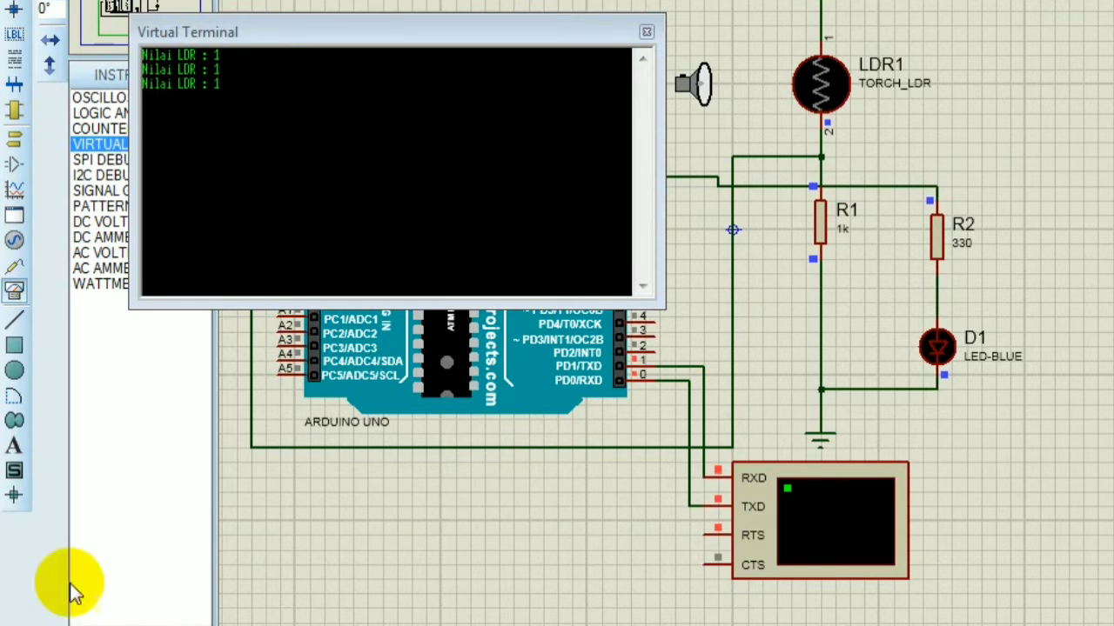
left_click(324, 160)
left_click(304, 32)
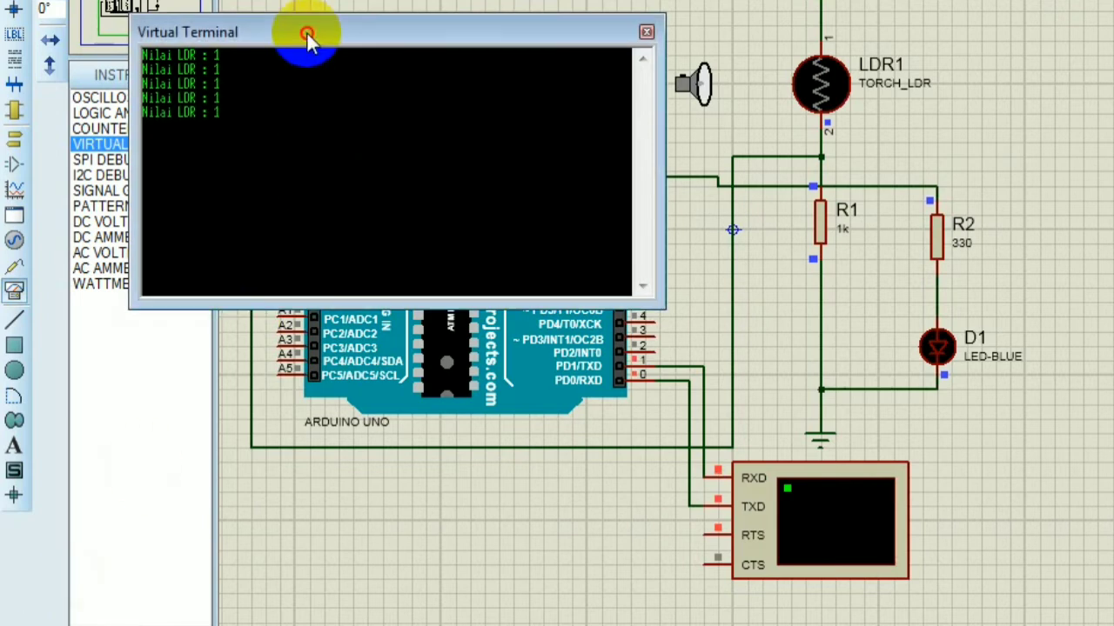
left_click(368, 127)
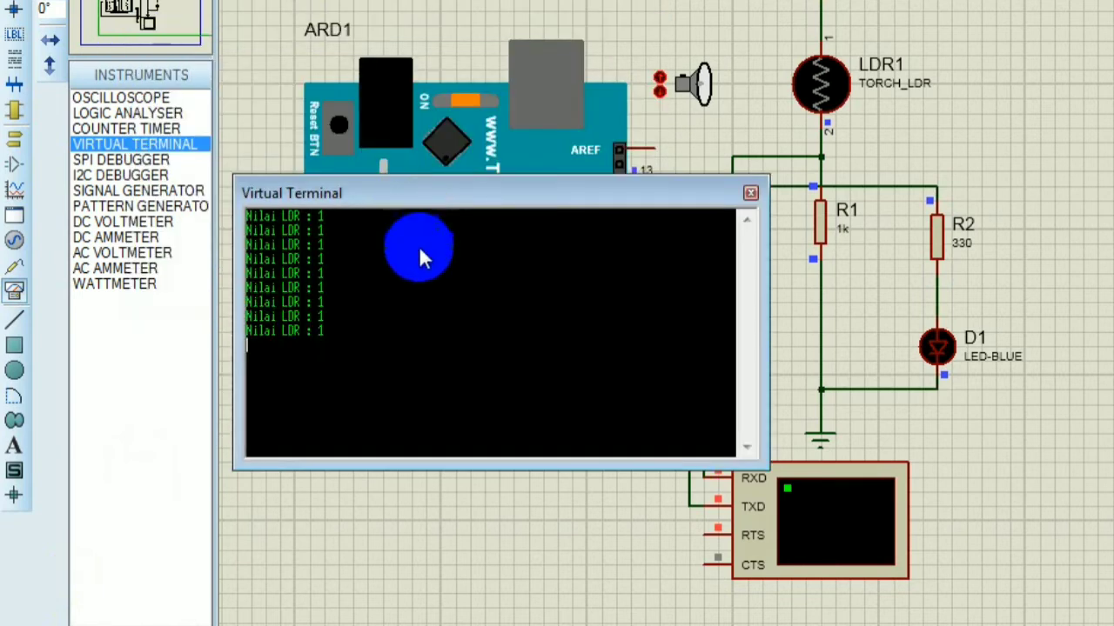
left_click_drag(764, 334, 650, 373)
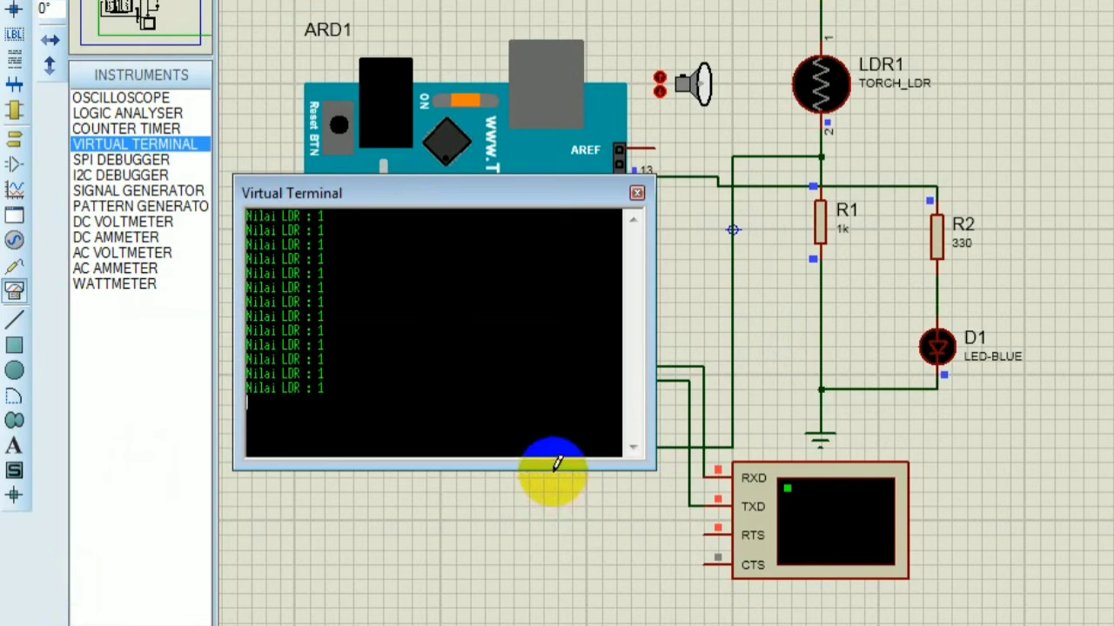
left_click_drag(549, 470, 557, 592)
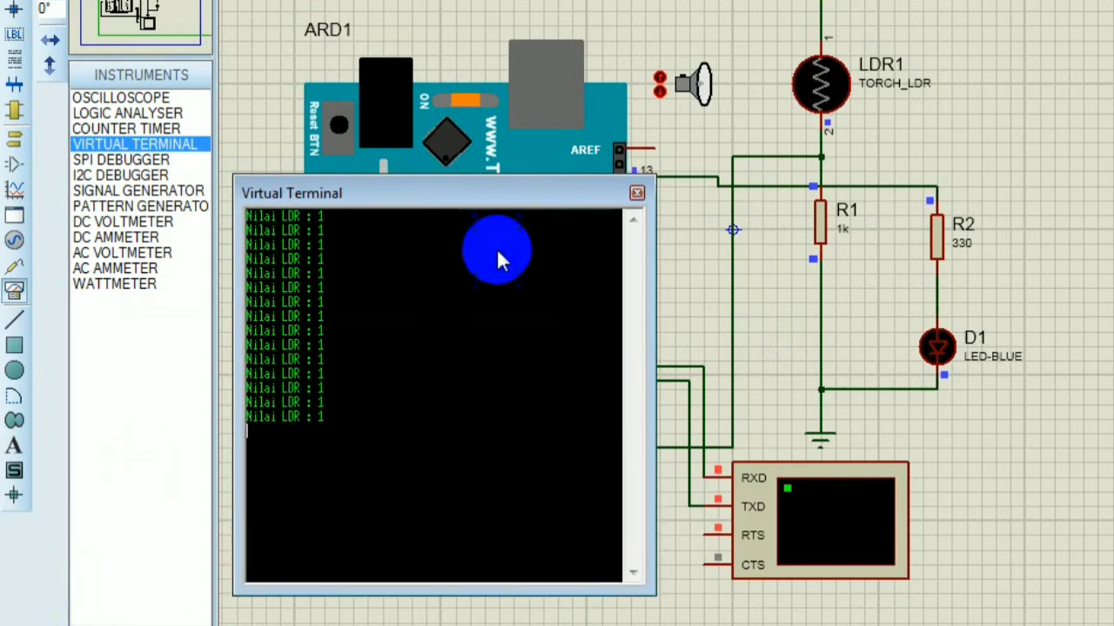
left_click_drag(496, 193, 496, 174)
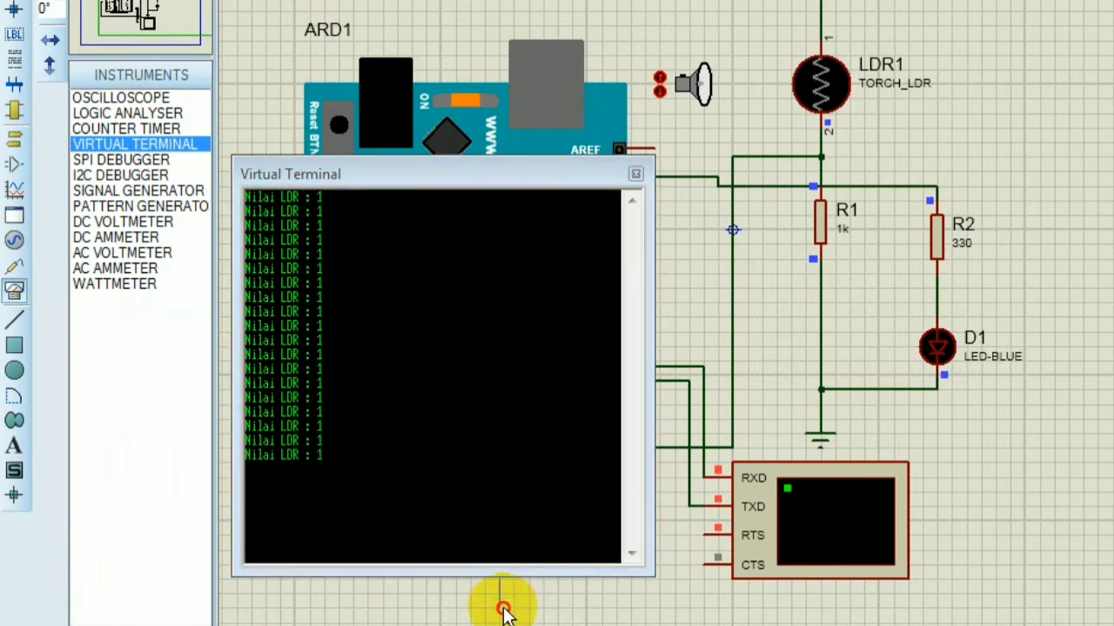
left_click_drag(498, 574, 499, 613)
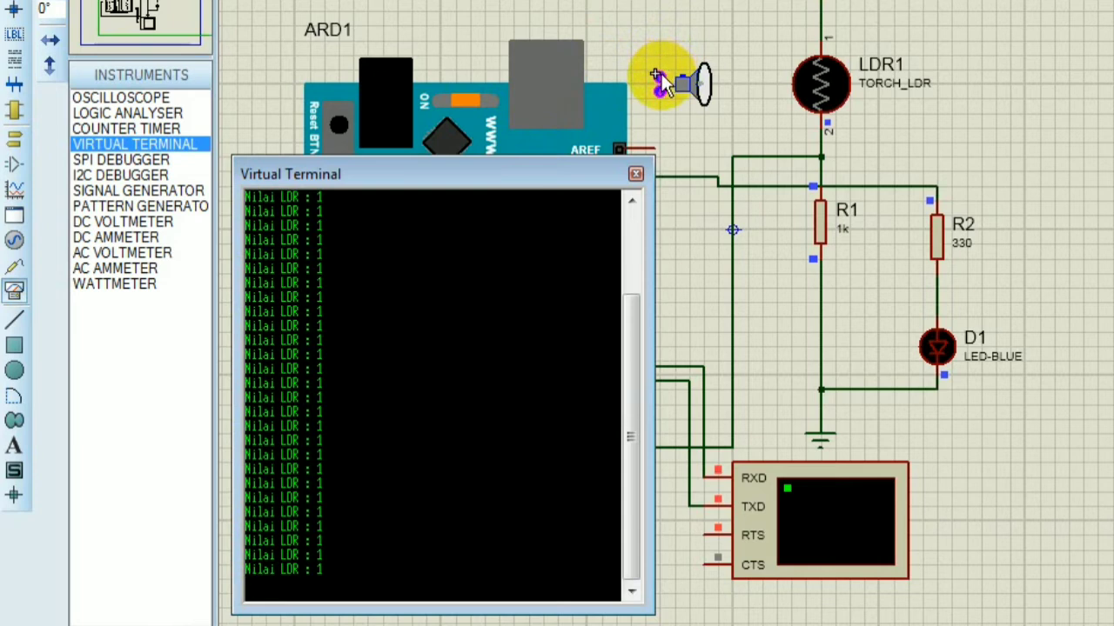
Move the torch step by step closer to the LDR, checking the LDR value printed in the Virtual Terminal at each position
left_click(658, 77)
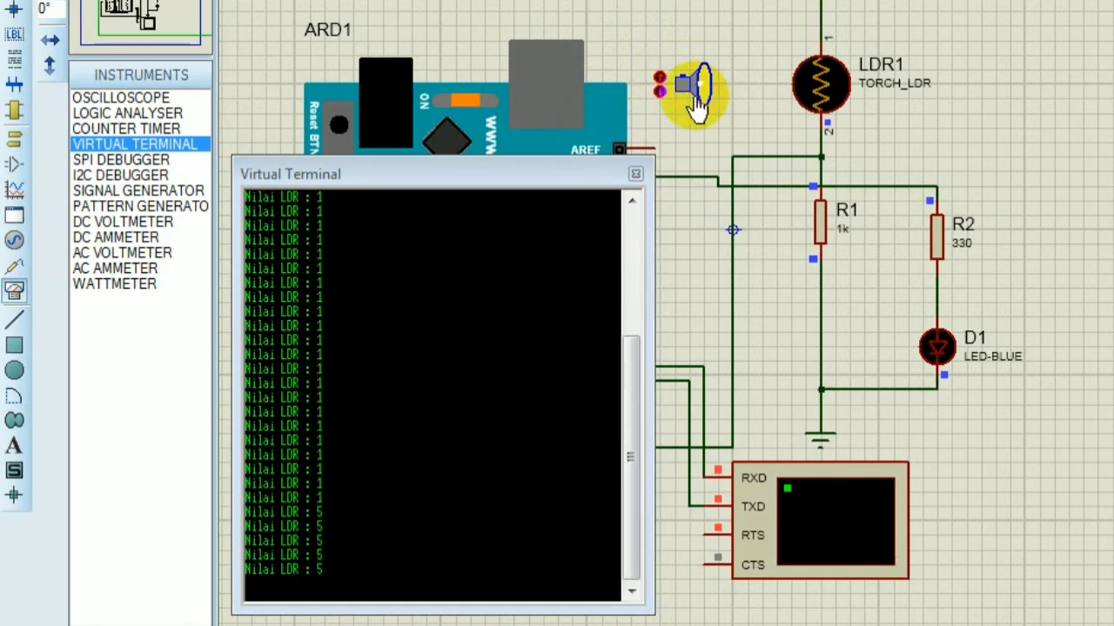
left_click(410, 529)
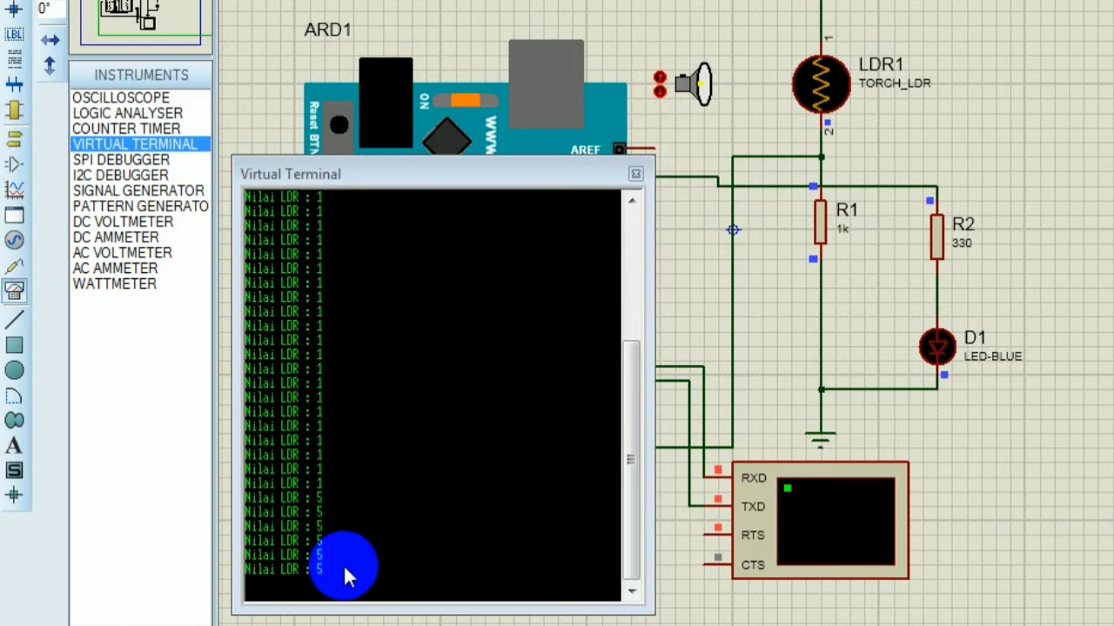
left_click(662, 75)
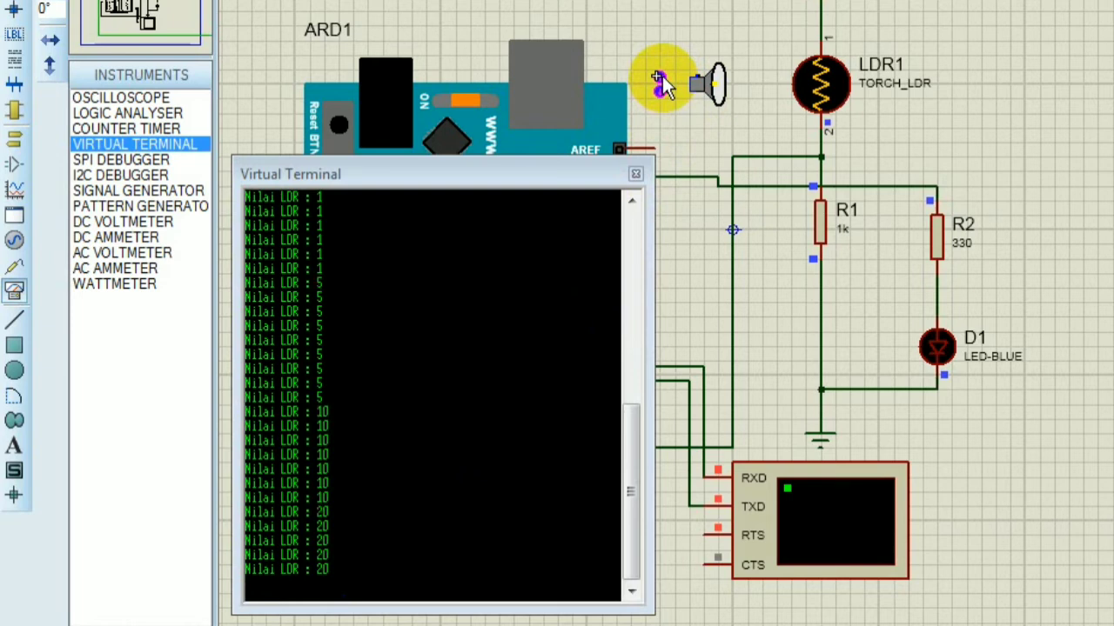
left_click(661, 81)
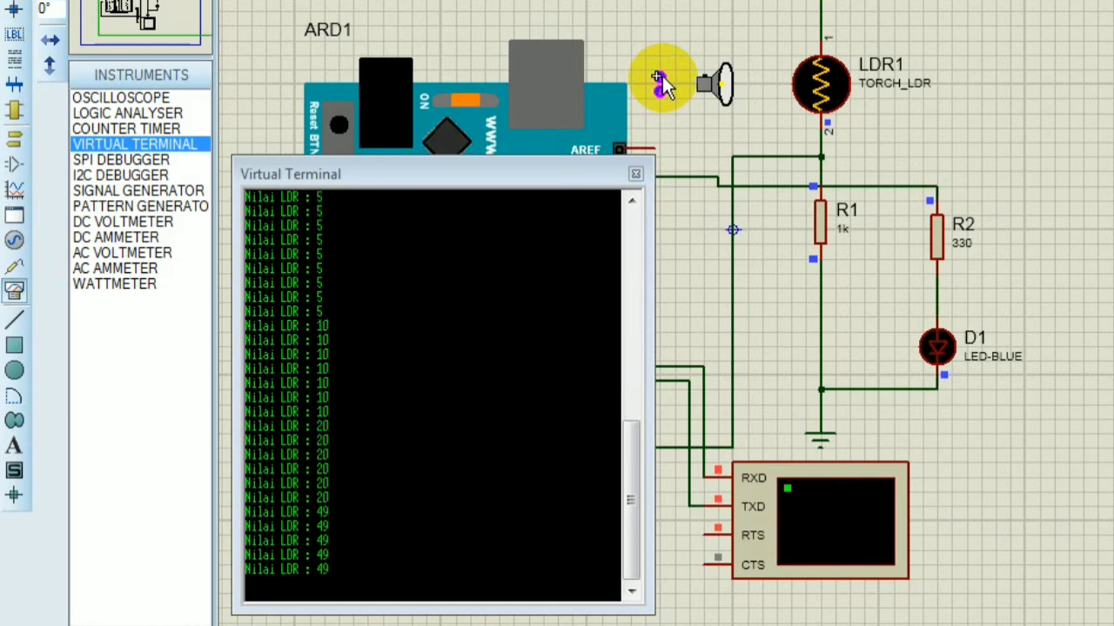
left_click(660, 77)
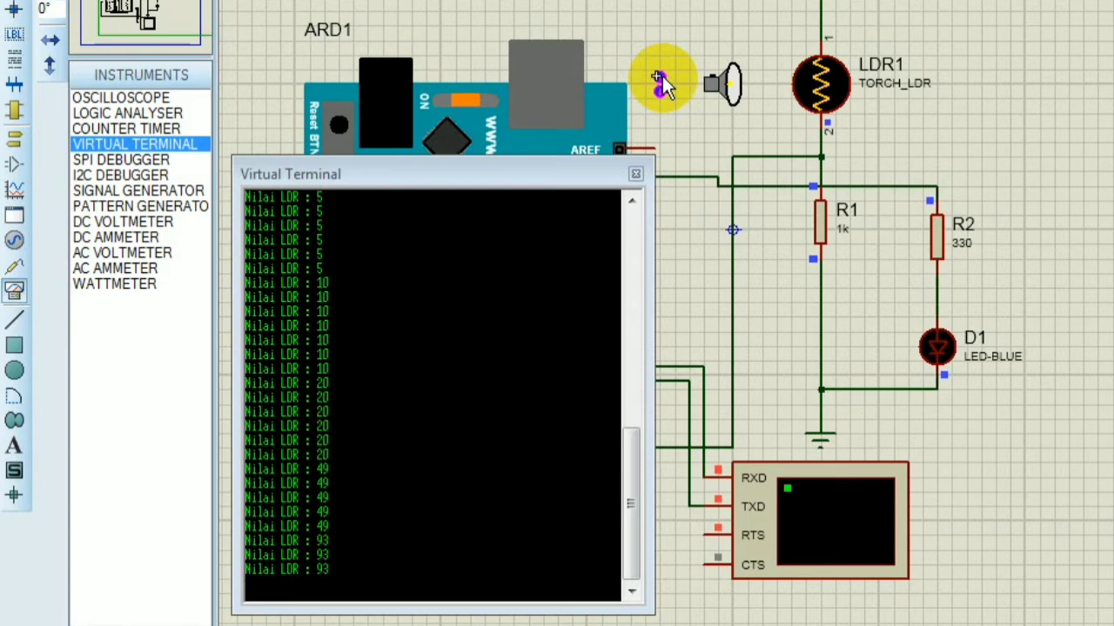
left_click(659, 76)
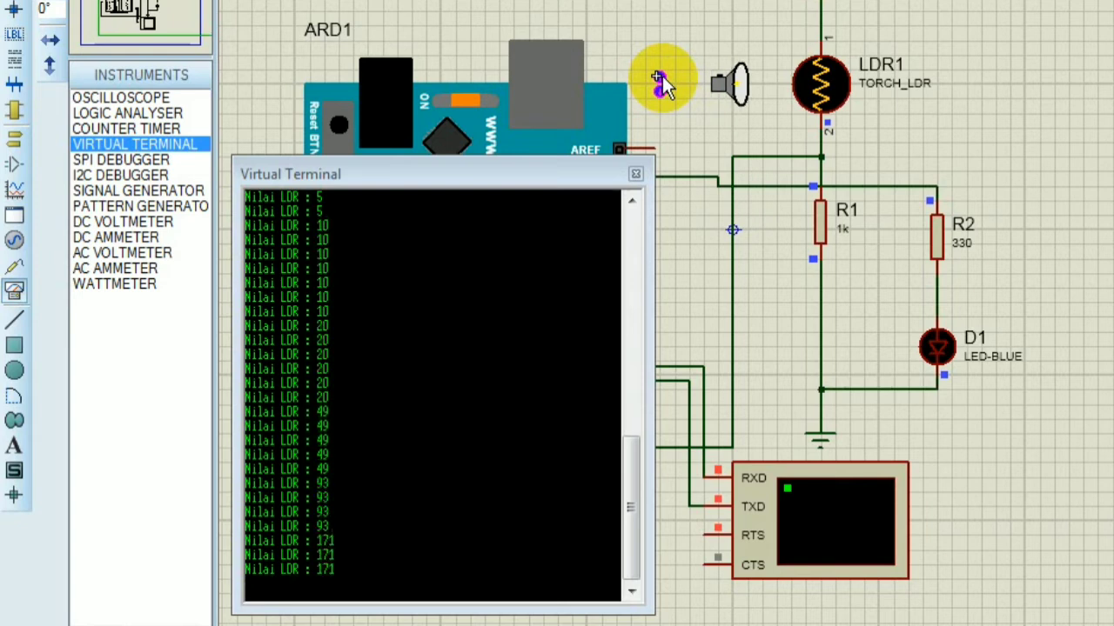
left_click(660, 77)
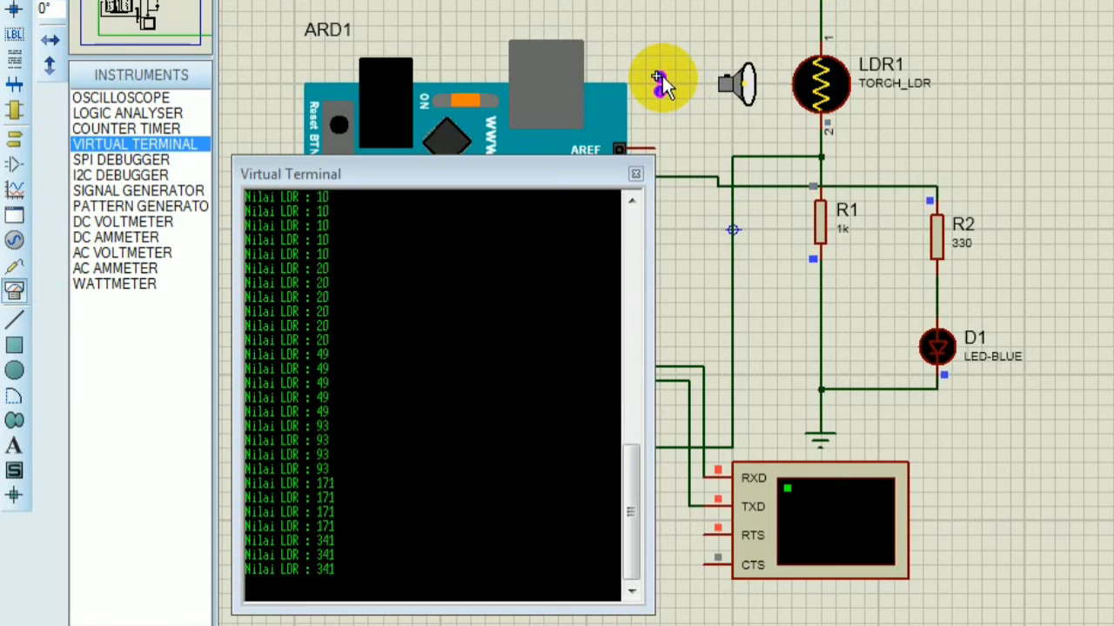
left_click(662, 83)
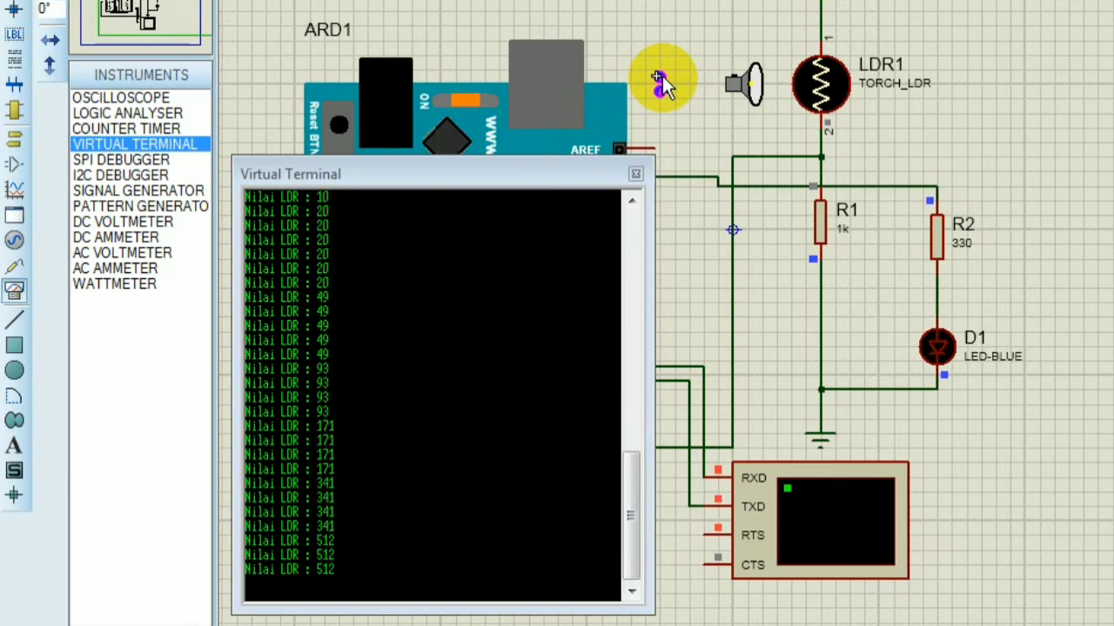
left_click(661, 83)
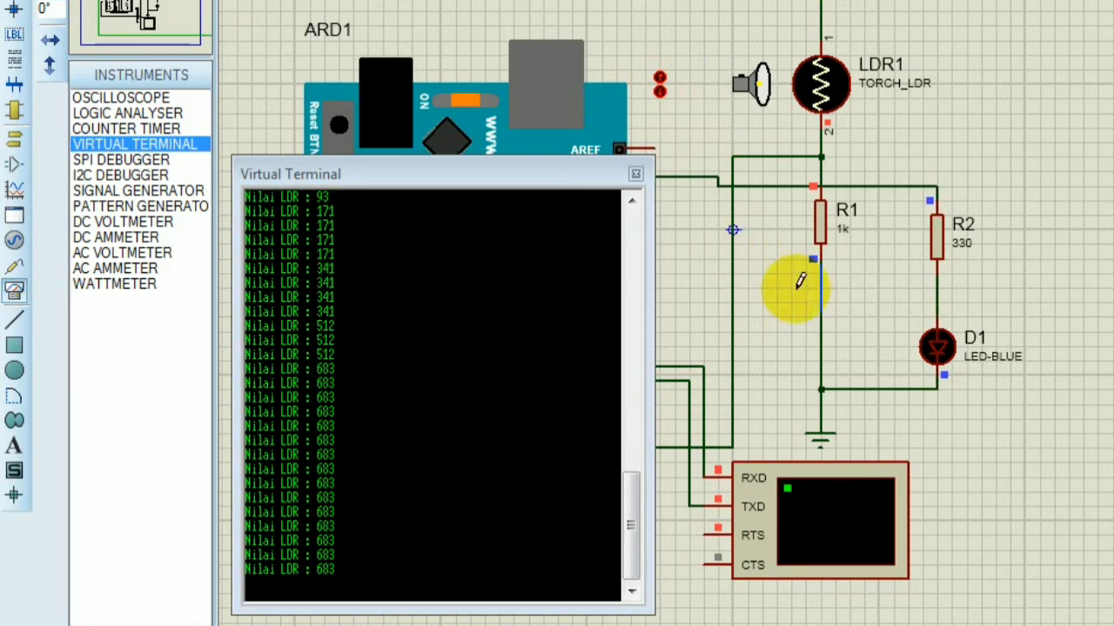
left_click_drag(509, 447, 344, 532)
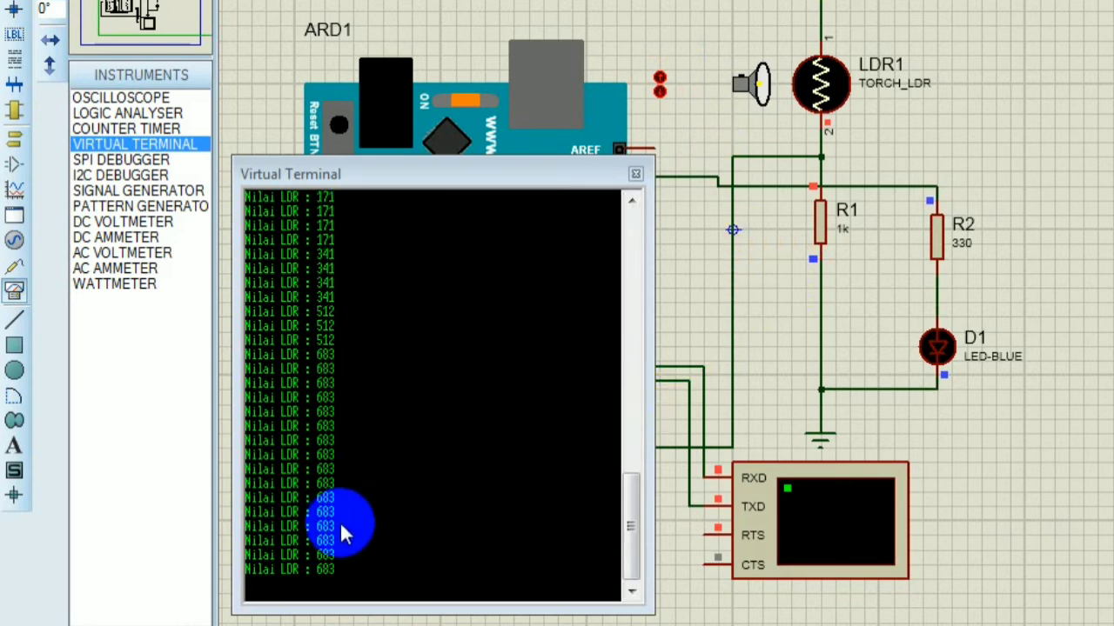
Switch to the Arduino sketch and open an if (nilai < 100) block below delay (300); in loop()
left_click(174, 623)
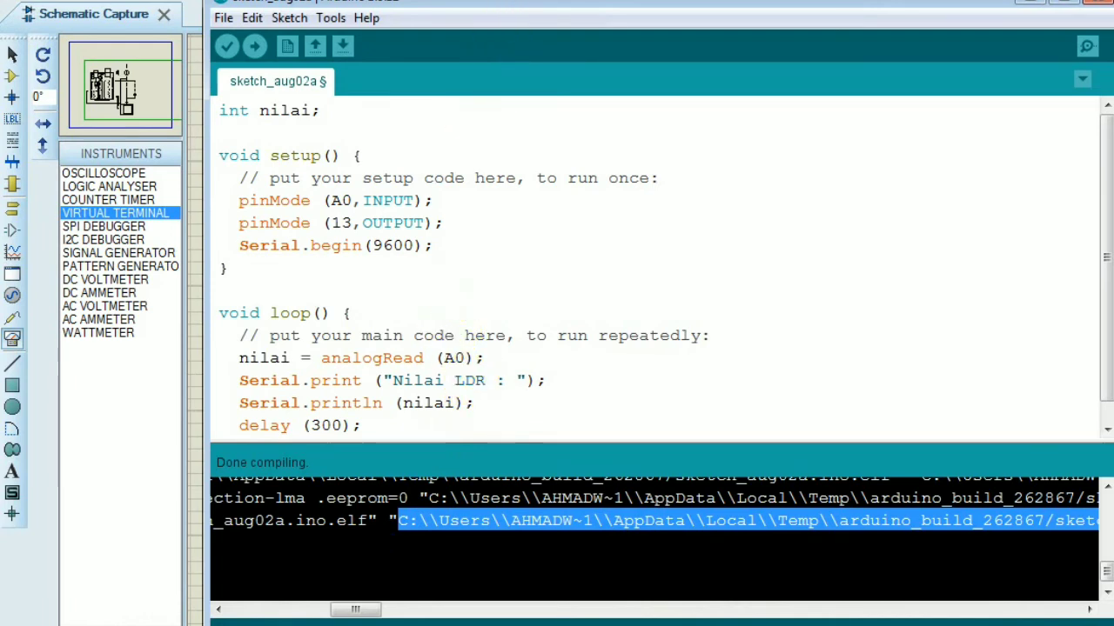
left_click_drag(556, 1, 560, 0)
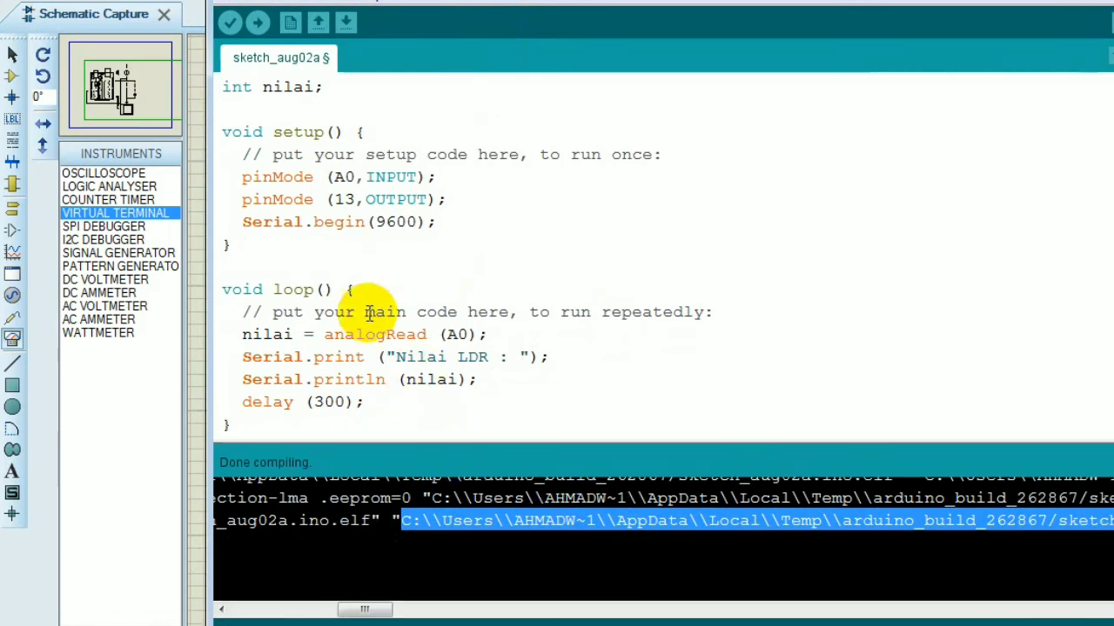
left_click(362, 403)
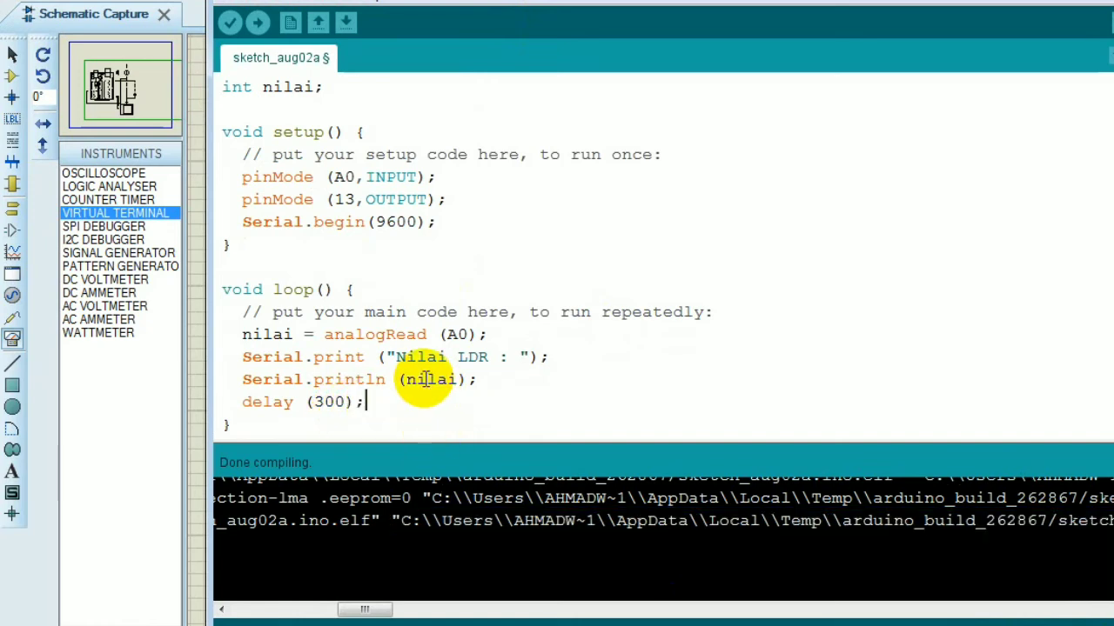
key("Return")
key("Return")
scroll(419, 376, "down", 1)
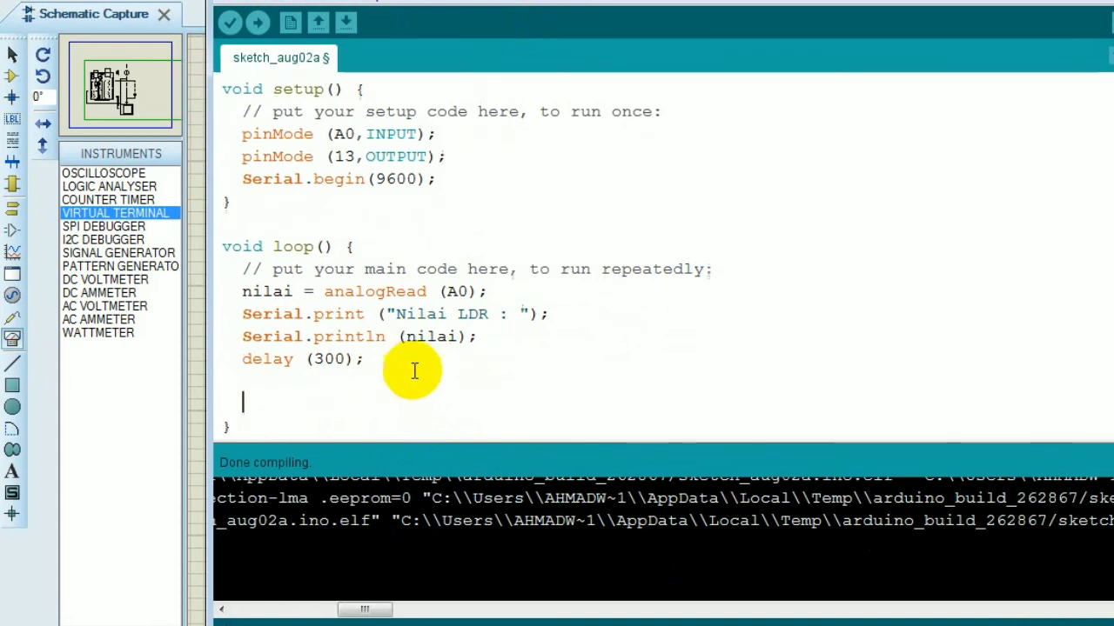
type("if ")
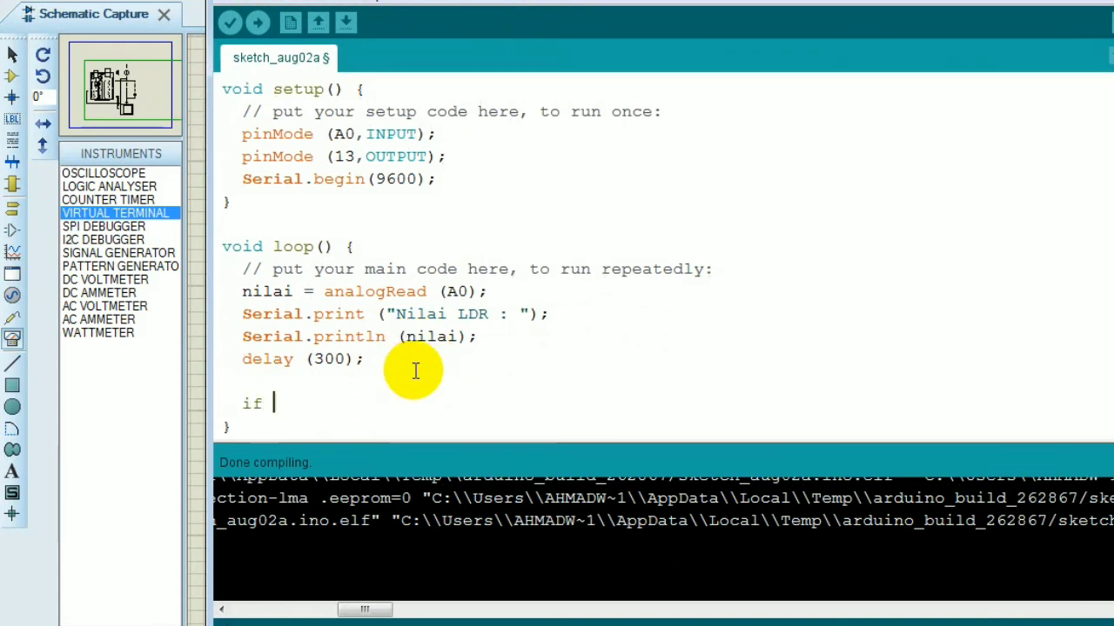
type("(")
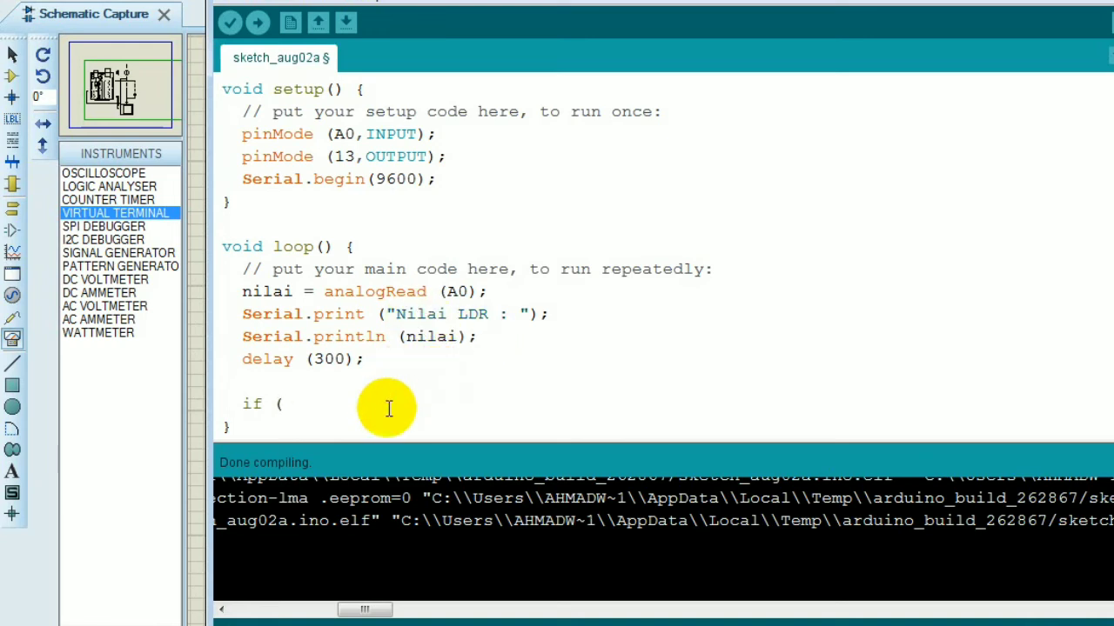
type("nilai < 100")
type("){")
key("Return")
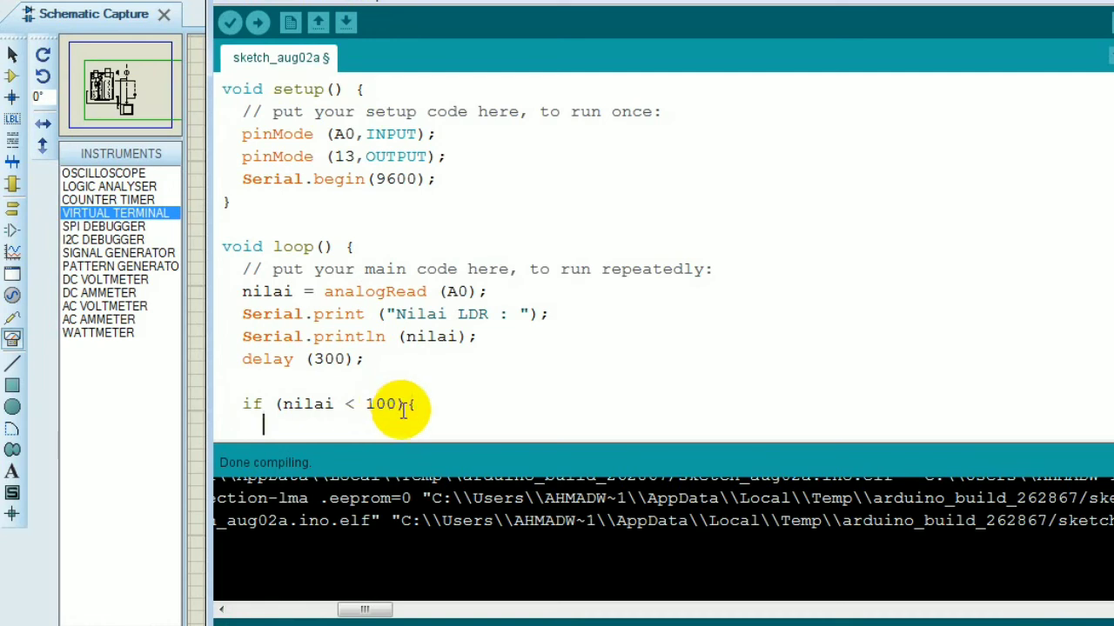
Write digitalWrite (13,HIGH); inside the if (nilai < 100) block
scroll(403, 409, "down", 1)
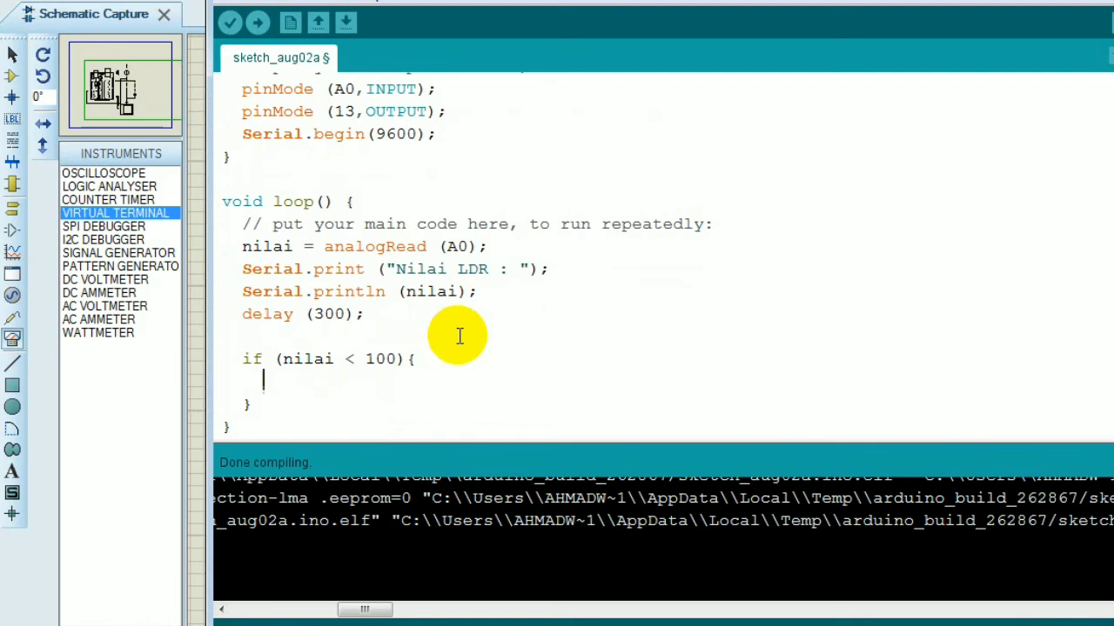
type("di")
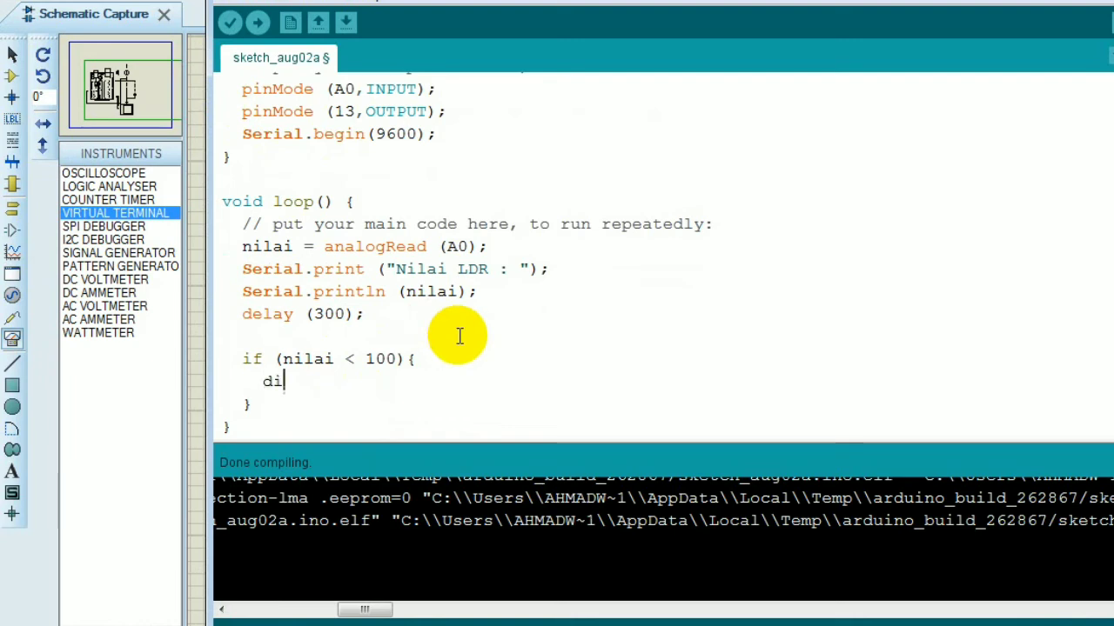
type("gitalW")
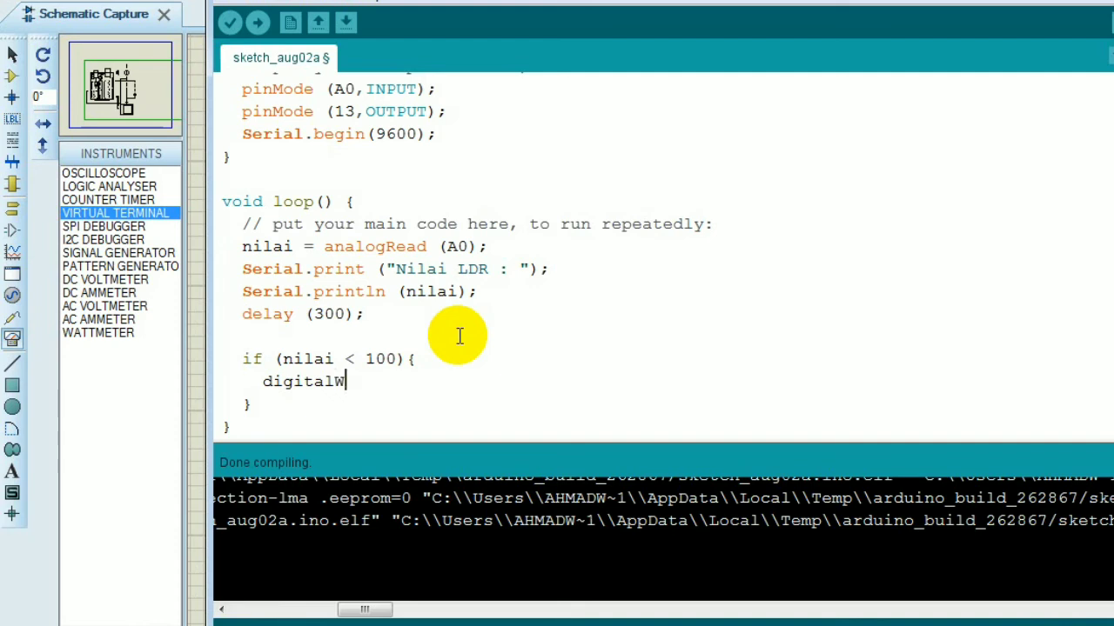
type("rite")
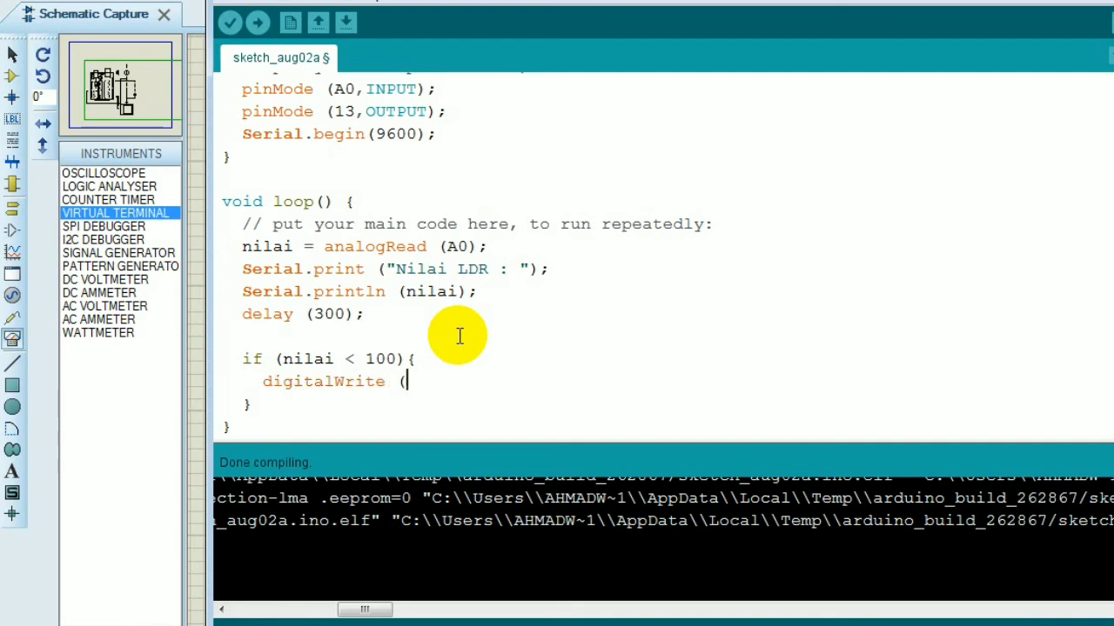
type(" (13,HIHGH")
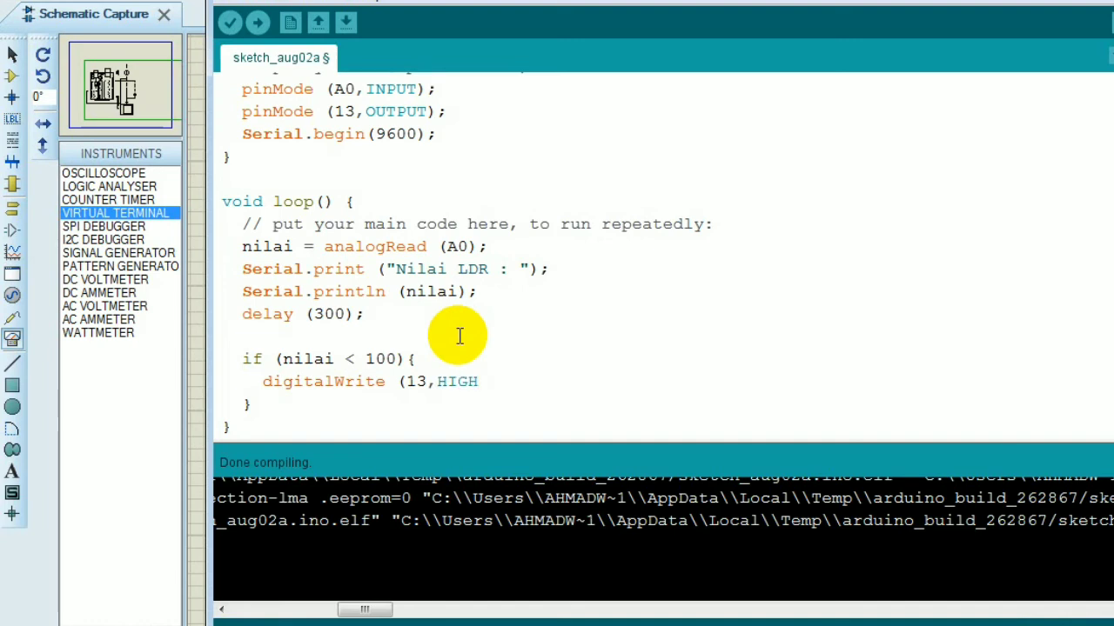
type(");")
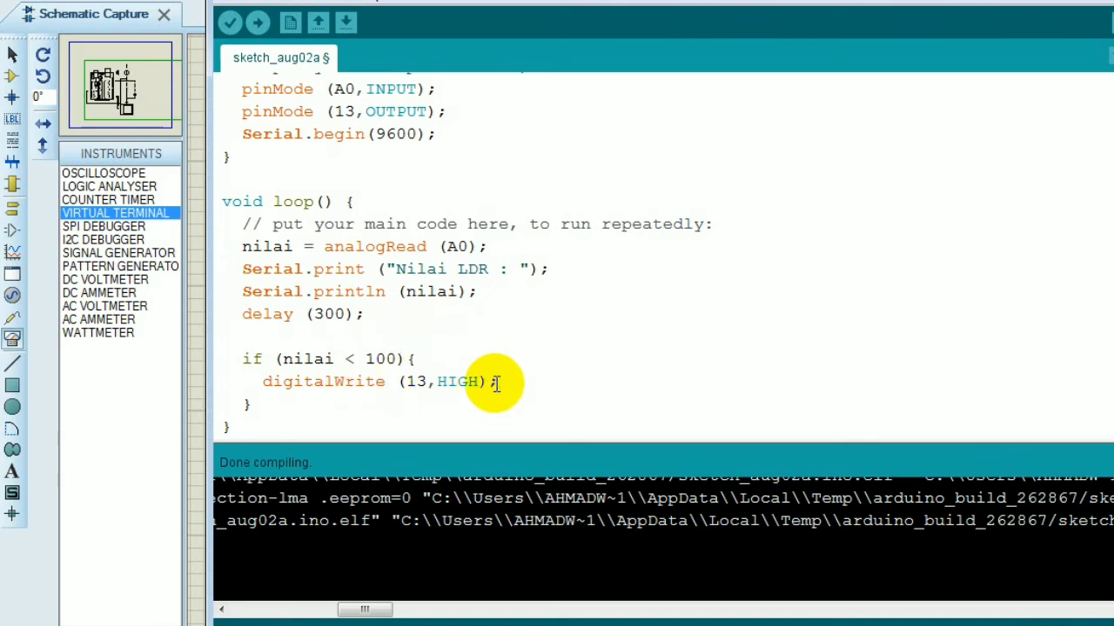
Add an else block after the closing brace of the if block, leaving a blank line between them
left_click(250, 404)
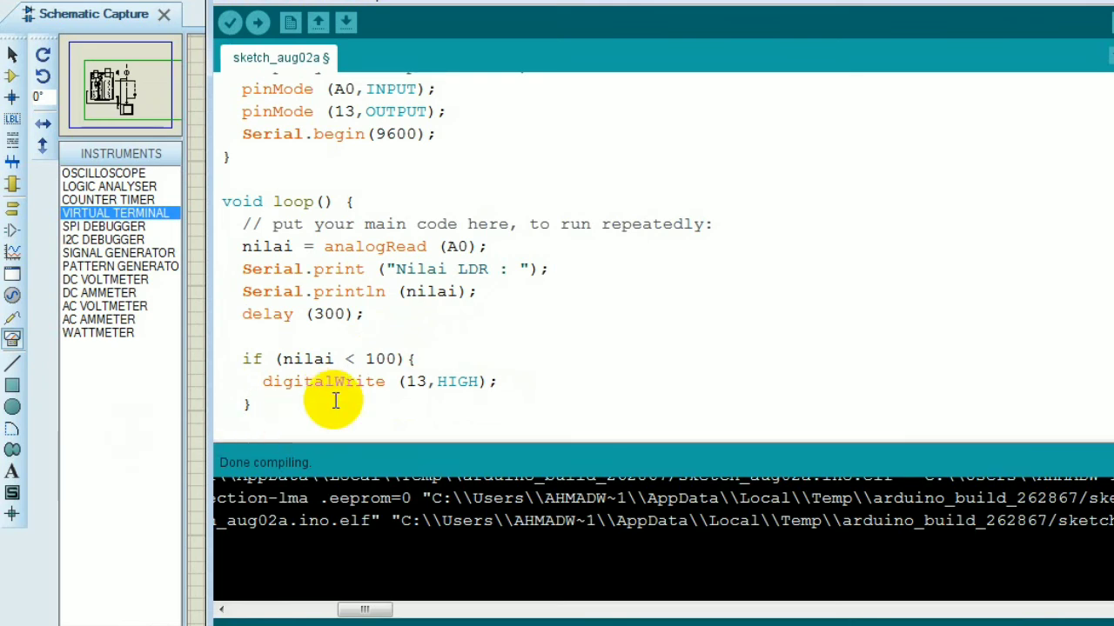
scroll(335, 401, "down", 1)
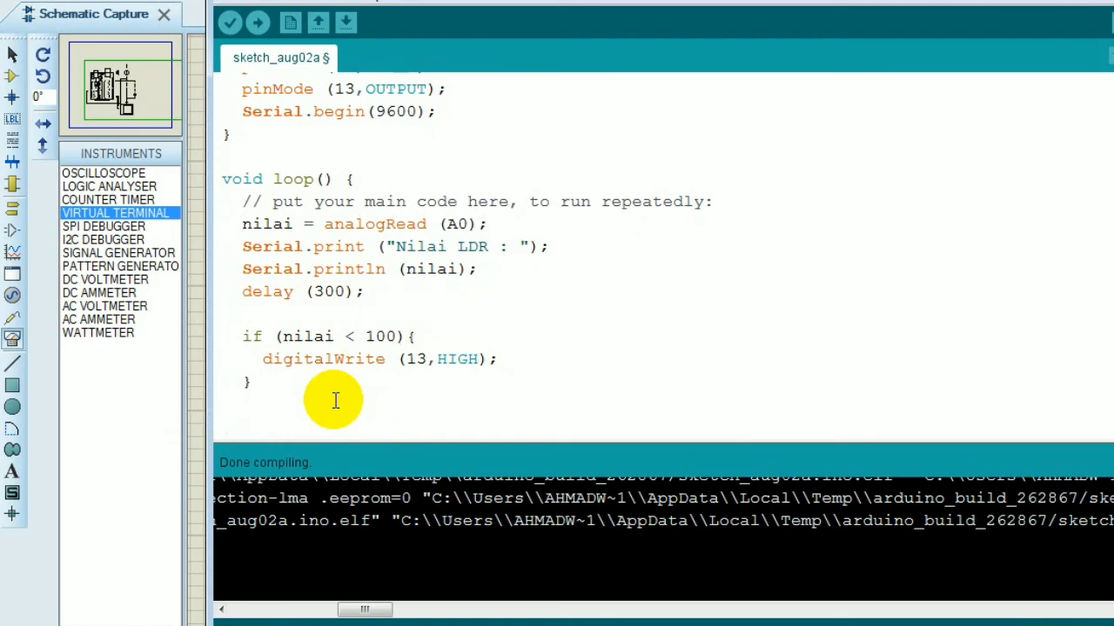
type("se {")
key("Return")
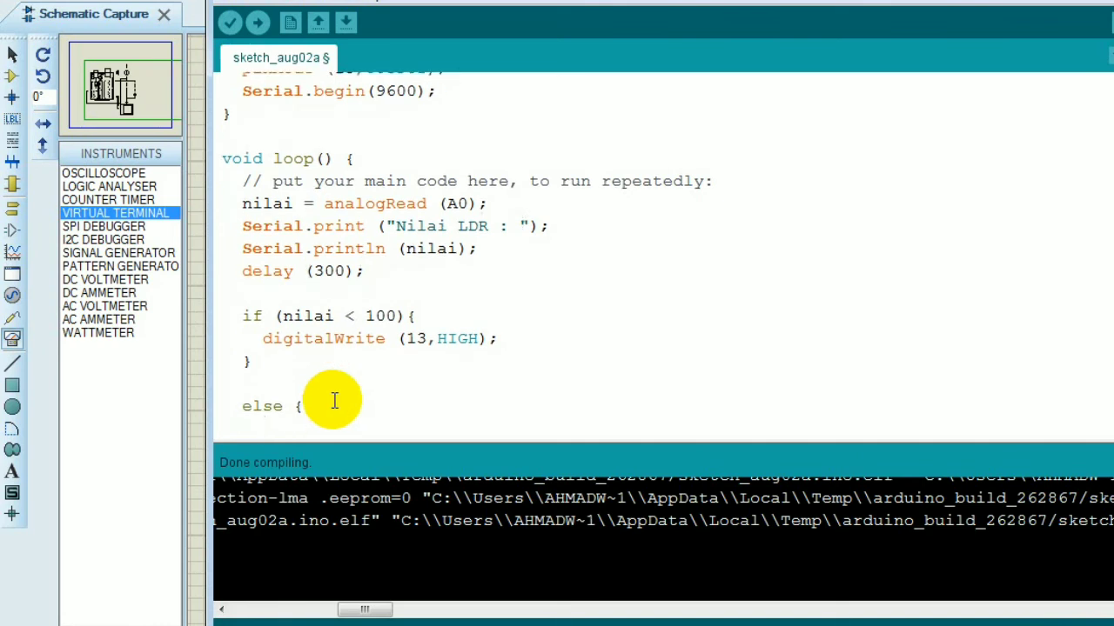
scroll(334, 401, "down", 1)
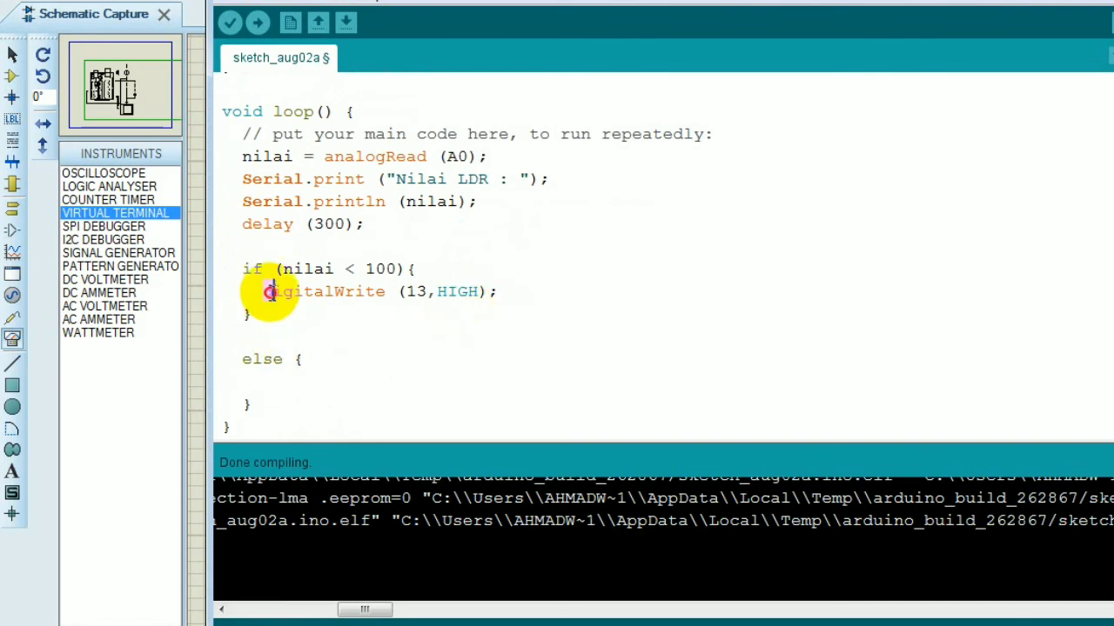
Copy the digitalWrite (13,HIGH); line from the if block into the else block
left_click_drag(268, 292, 498, 291)
right_click(484, 294)
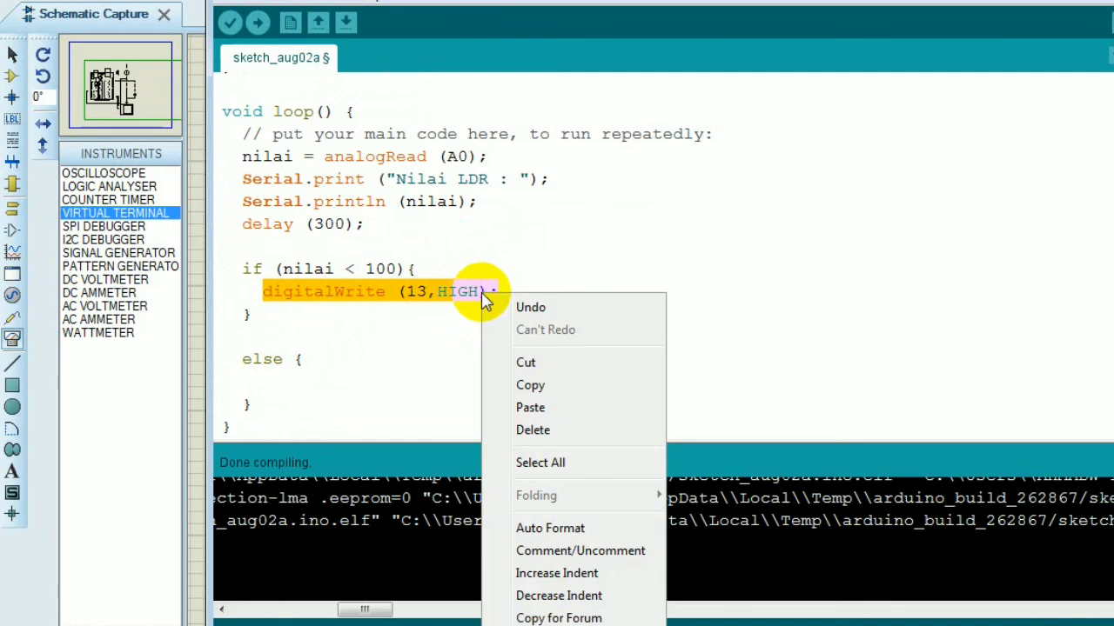
left_click(530, 386)
left_click(280, 380)
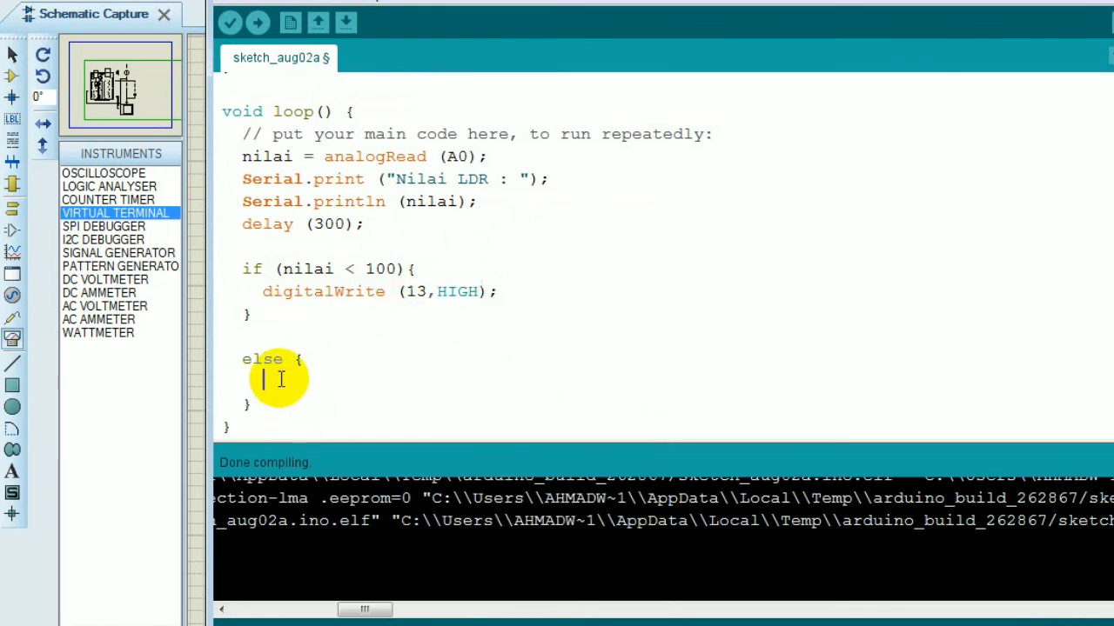
right_click(280, 380)
left_click(323, 423)
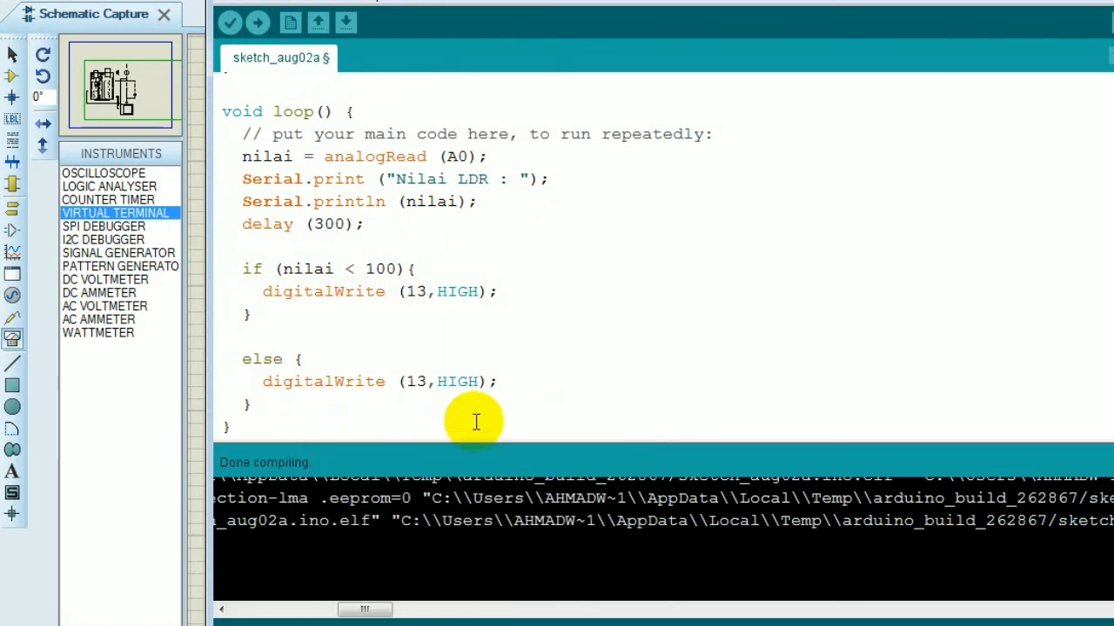
Change the pin 13 state in the else block's digitalWrite line to LOW
double_click(456, 382)
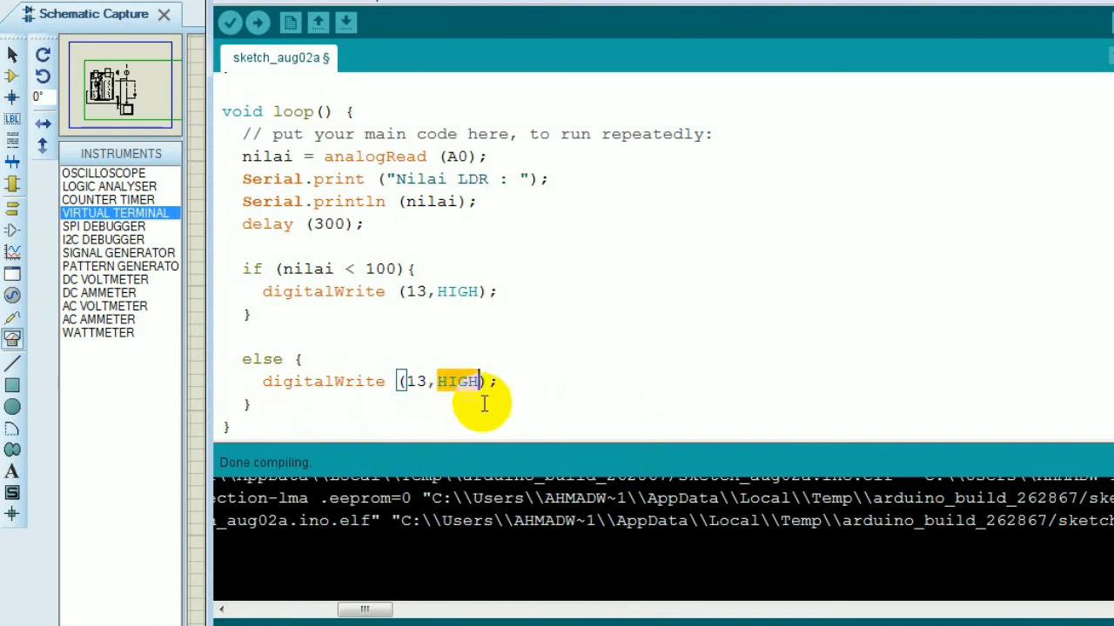
type("LO")
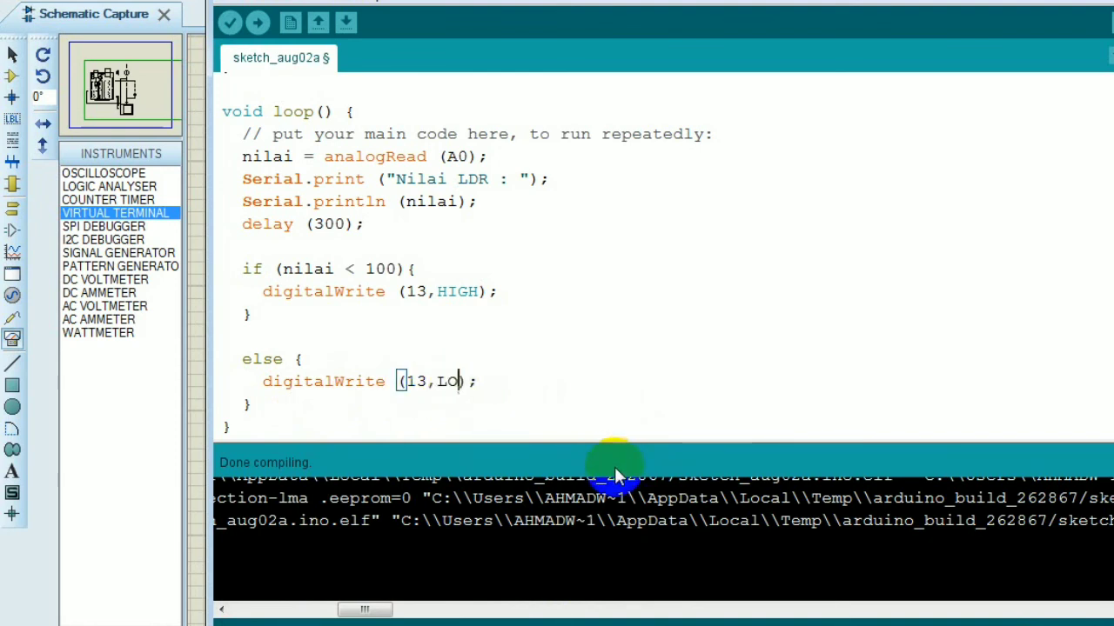
type("W")
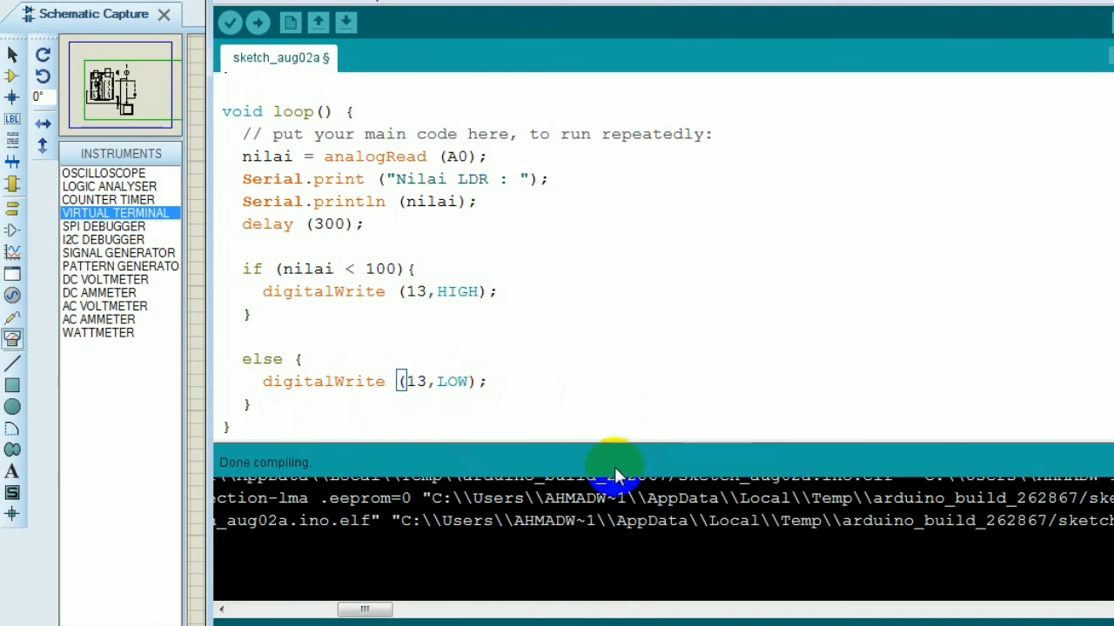
left_click(496, 380)
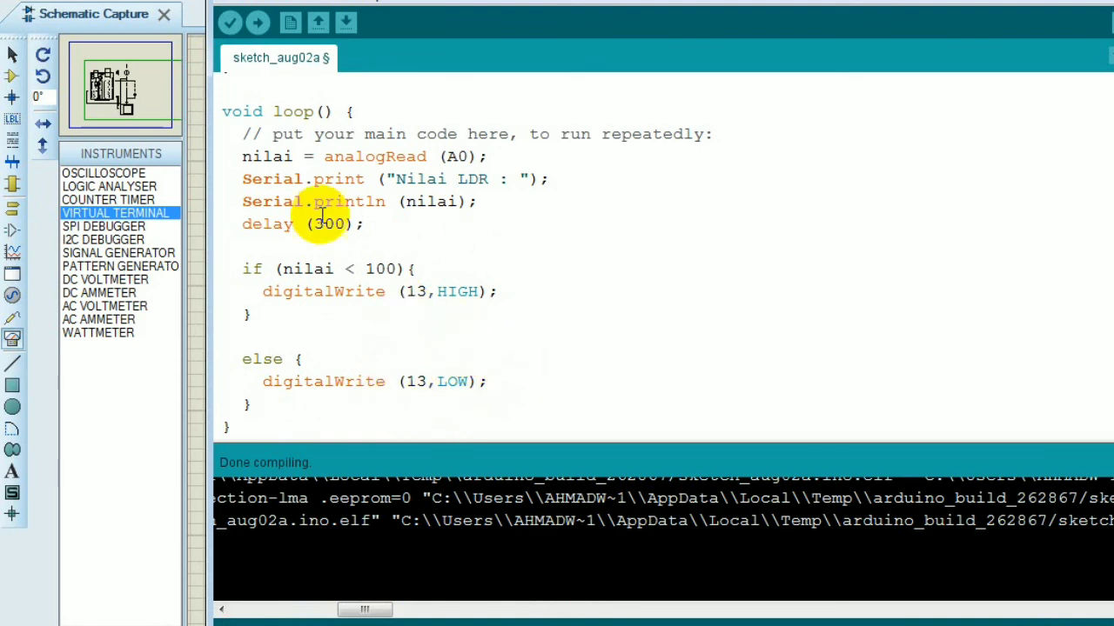
Compile the updated sketch, switch to the Proteus schematic and run the simulation
left_click(229, 27)
left_click(831, 421)
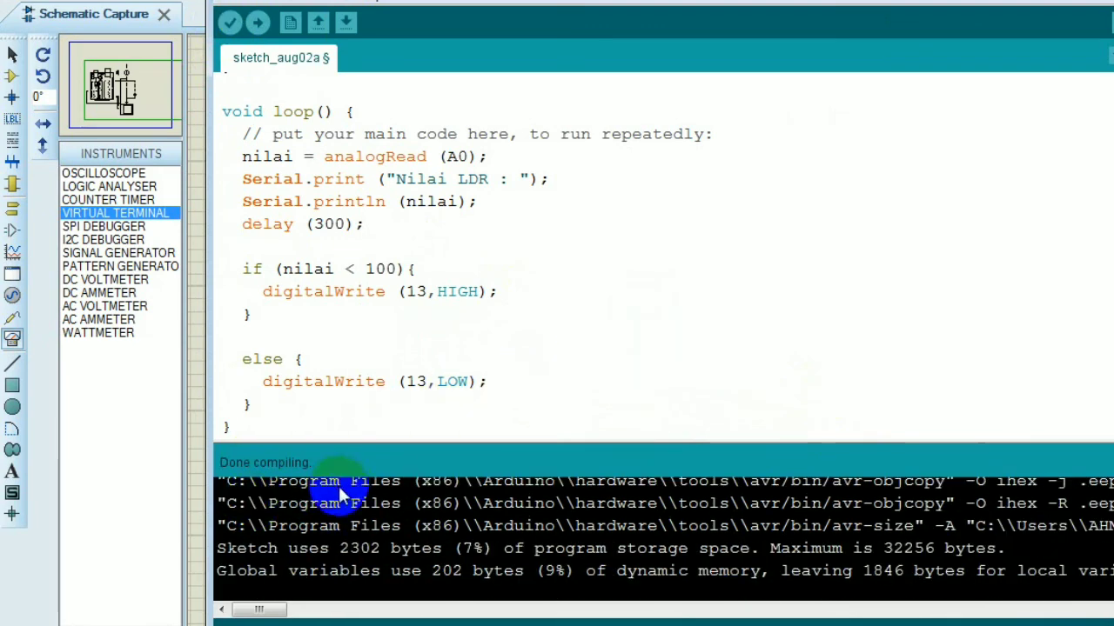
key("alt+Tab")
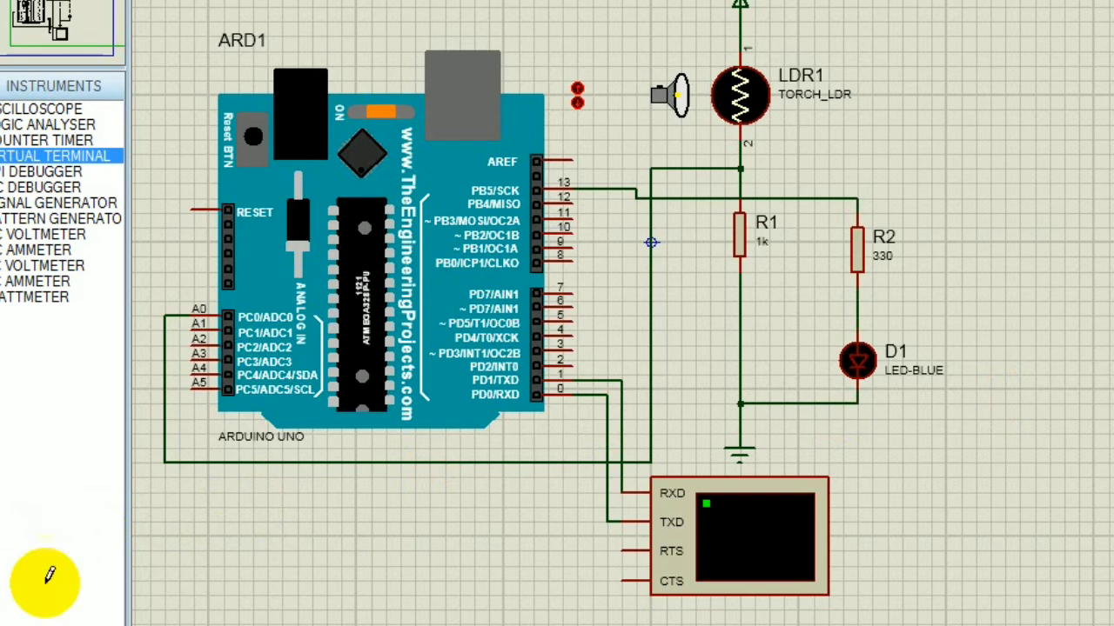
left_click(336, 406)
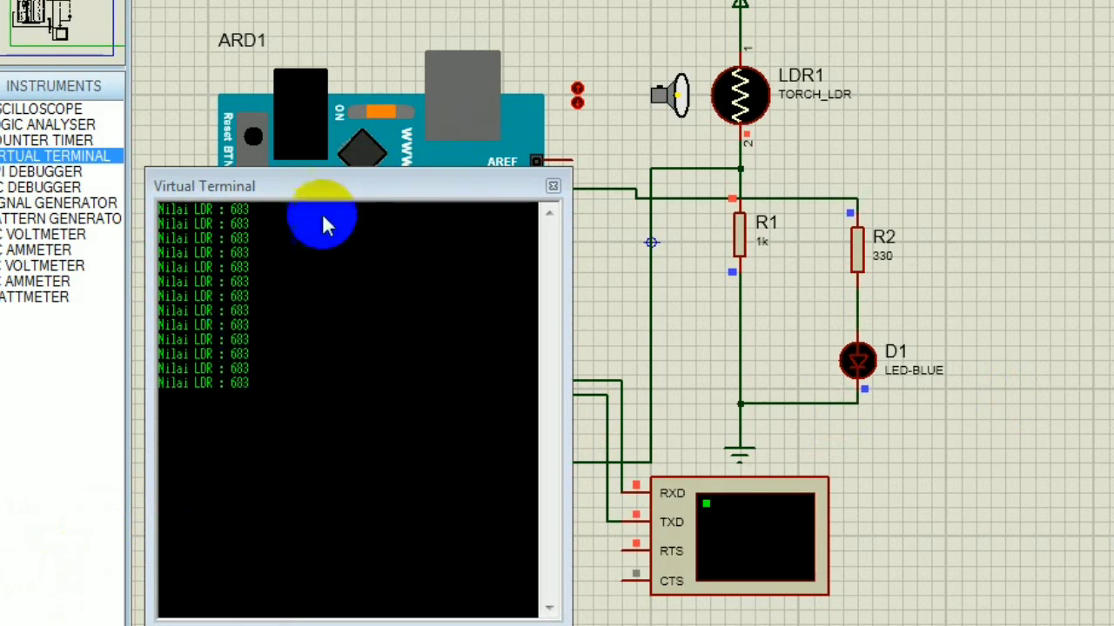
Move the torch away from the LDR in four steps and one step back, checking LED D1 and the Virtual Terminal values
left_click(576, 101)
left_click(577, 101)
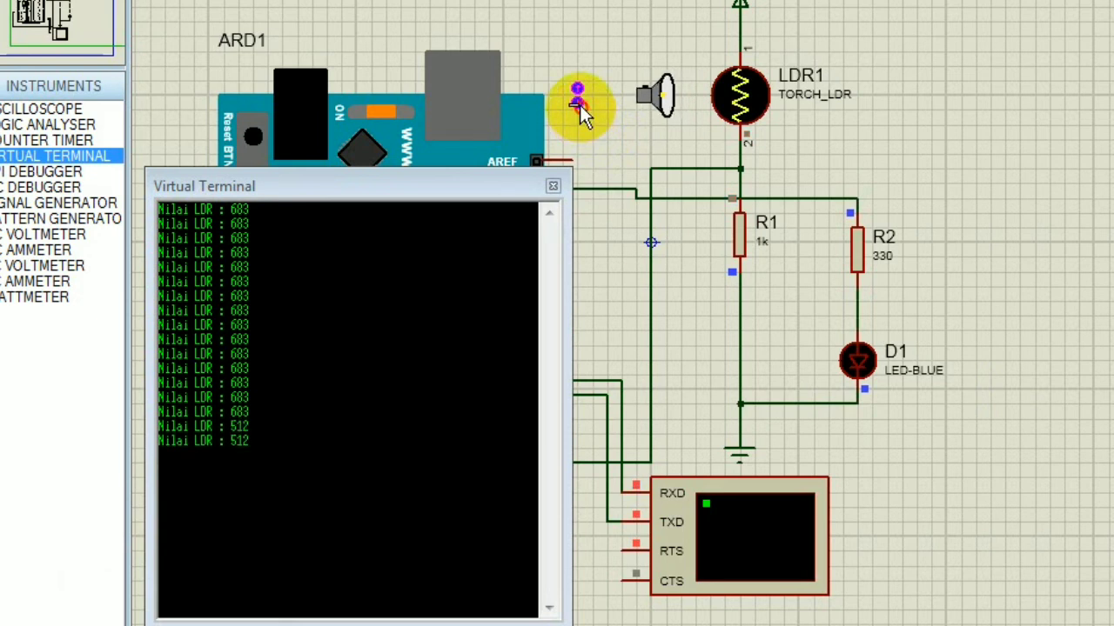
left_click(576, 102)
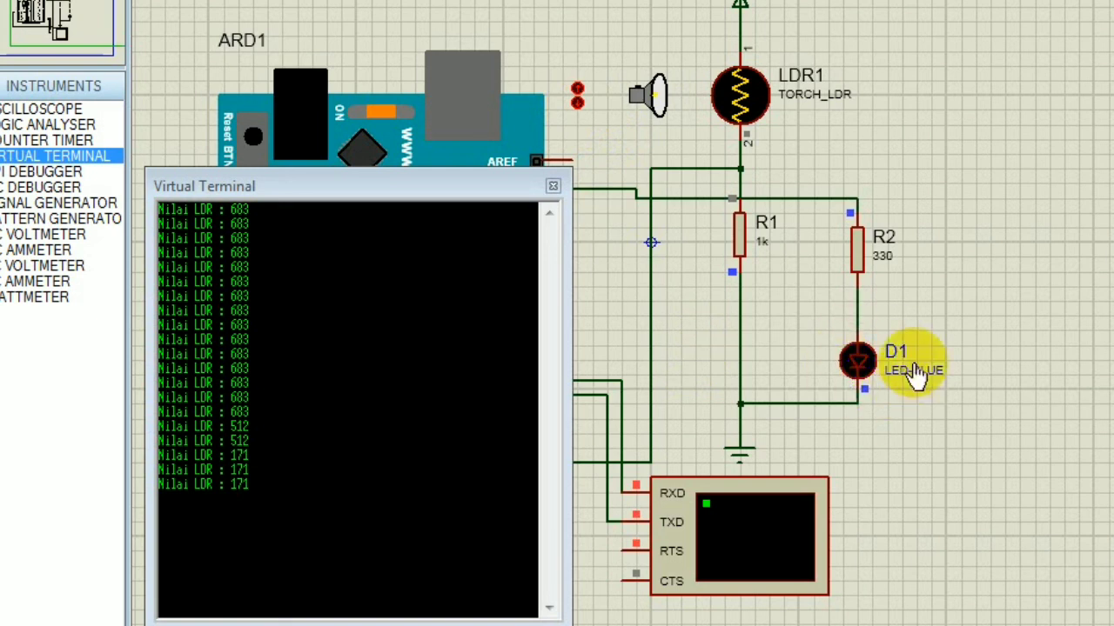
left_click(577, 103)
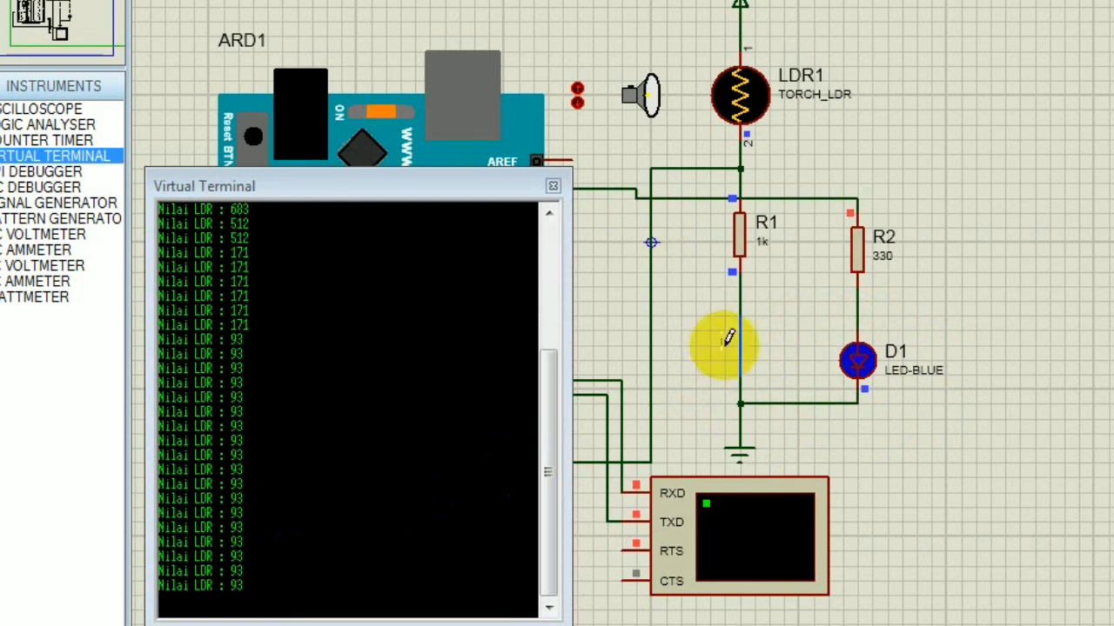
left_click(574, 90)
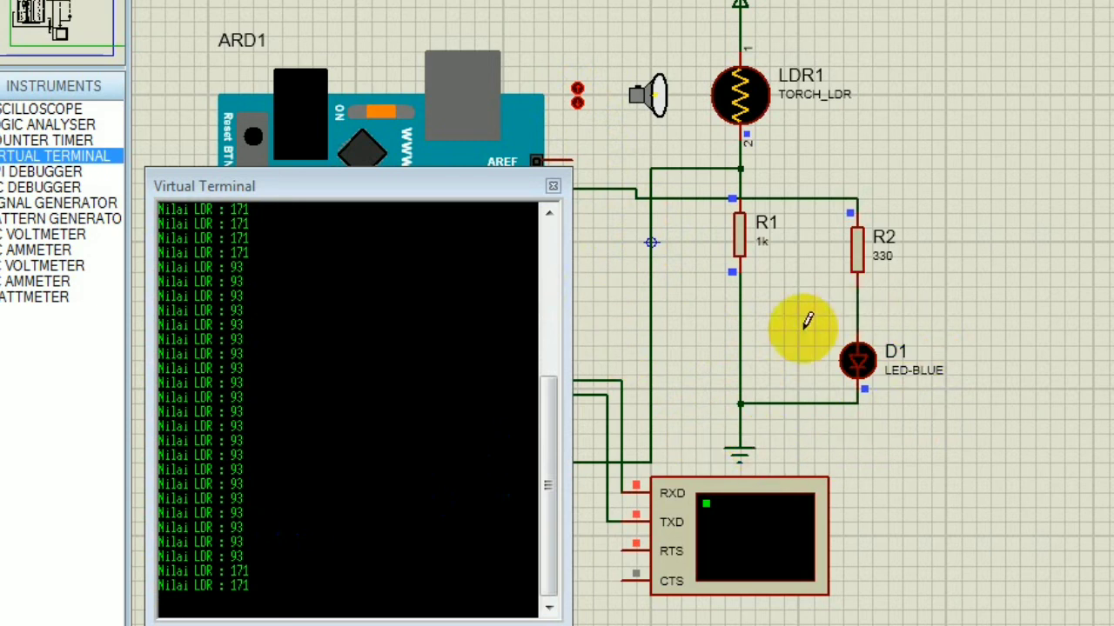